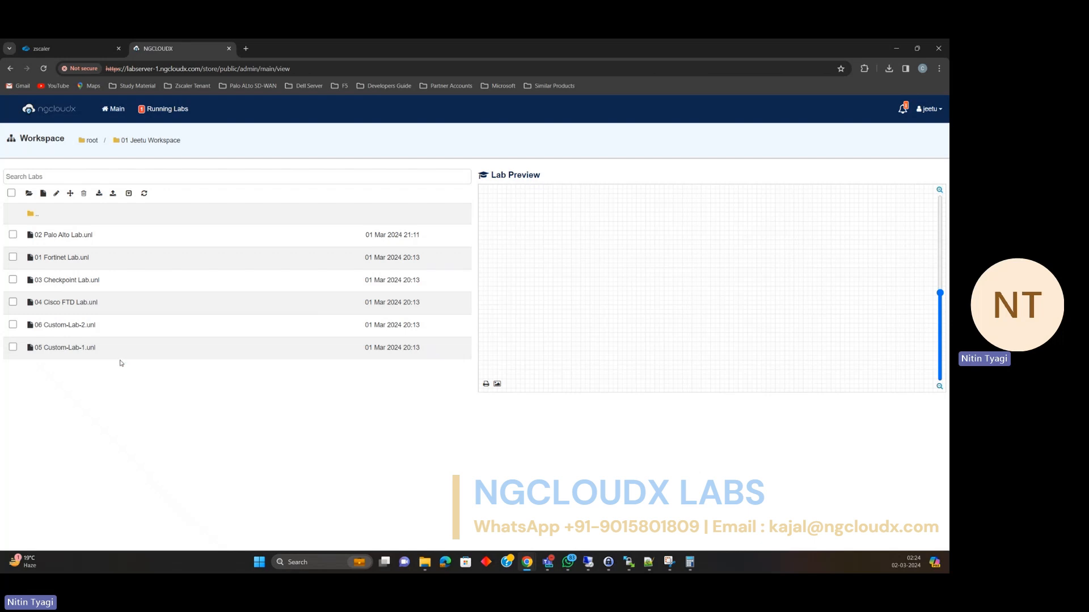
Preview the running Palo Alto Lab session's topology, then return to the lab files workspace.
{"action": "left_click", "coordinate": [156, 111]}
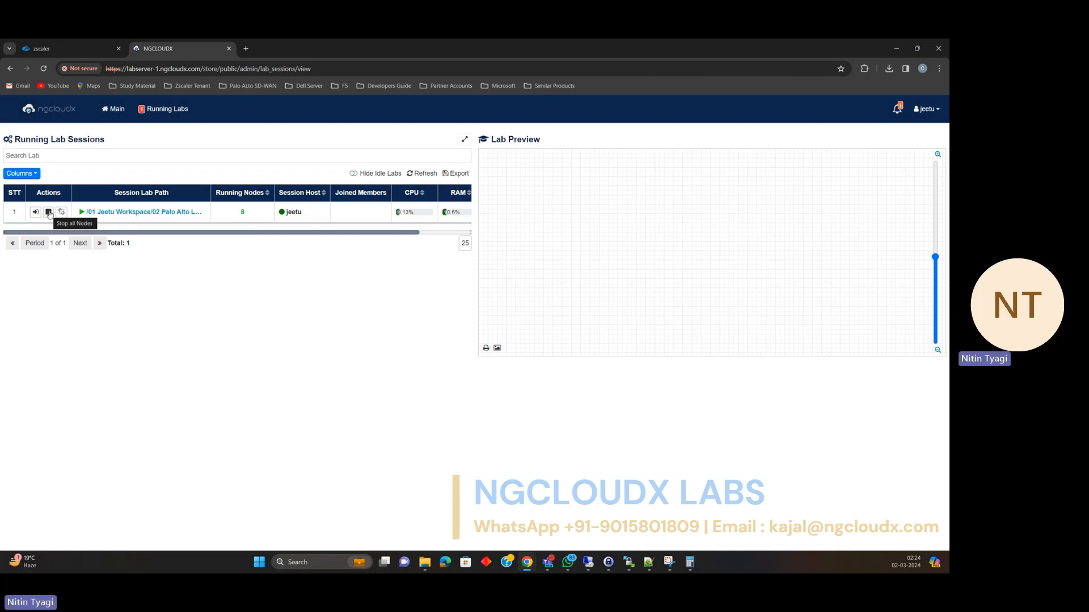
{"action": "left_click", "coordinate": [127, 213]}
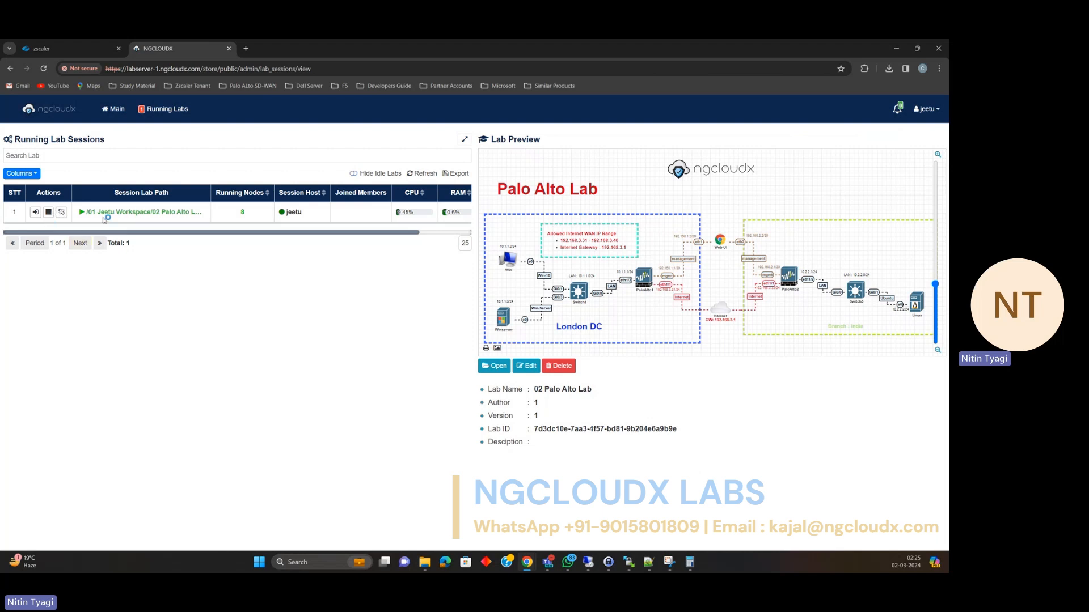
{"action": "left_click", "coordinate": [111, 109]}
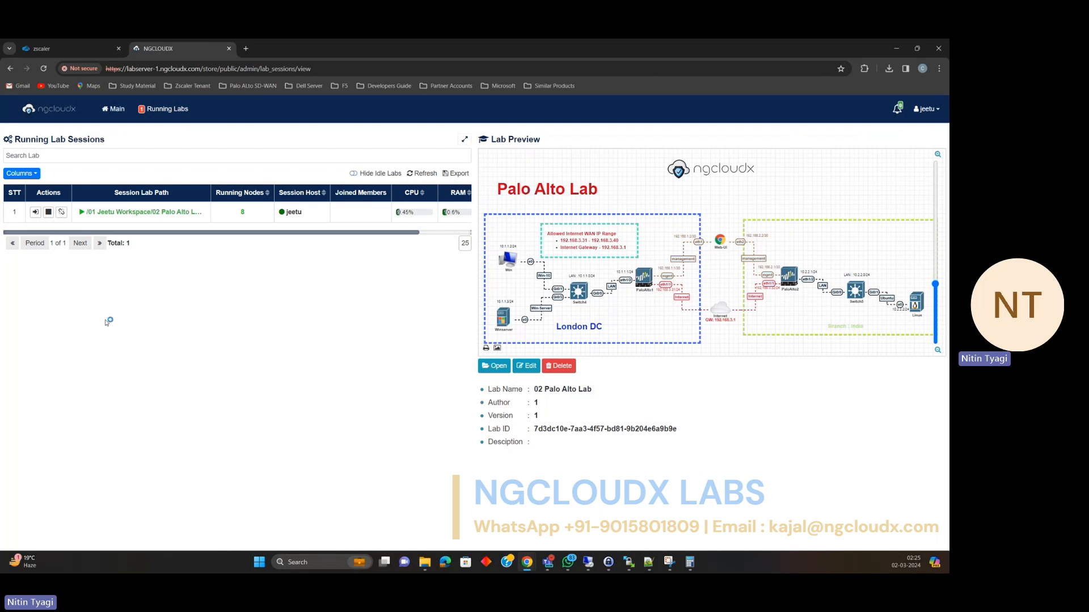
{"action": "left_click", "coordinate": [121, 110]}
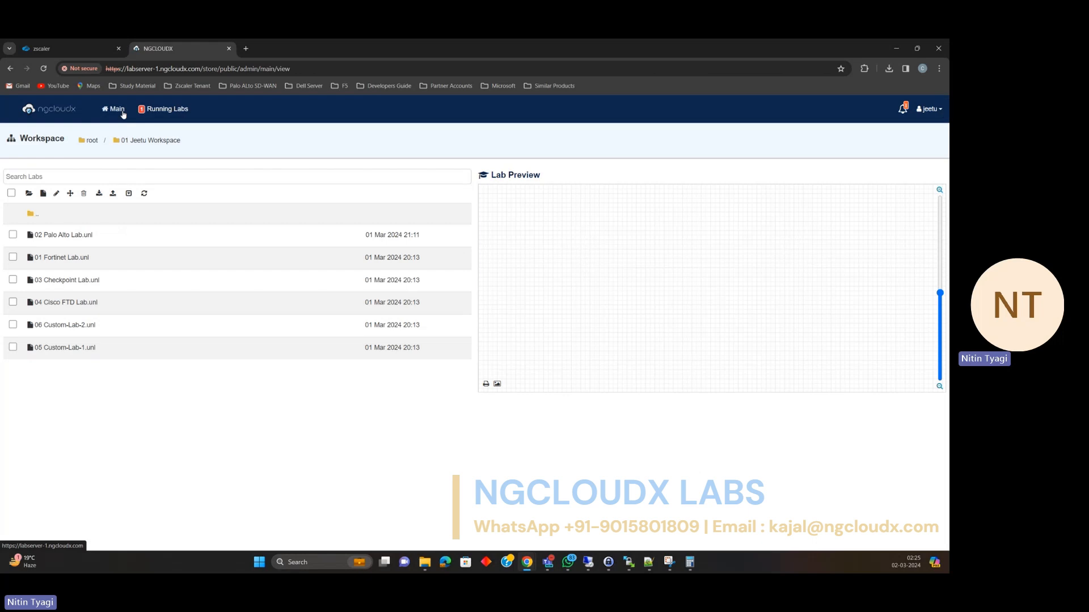
Select the 01 Fortinet Lab file and return to the Running Lab Sessions list.
{"action": "left_click", "coordinate": [68, 235]}
{"action": "left_click", "coordinate": [74, 264]}
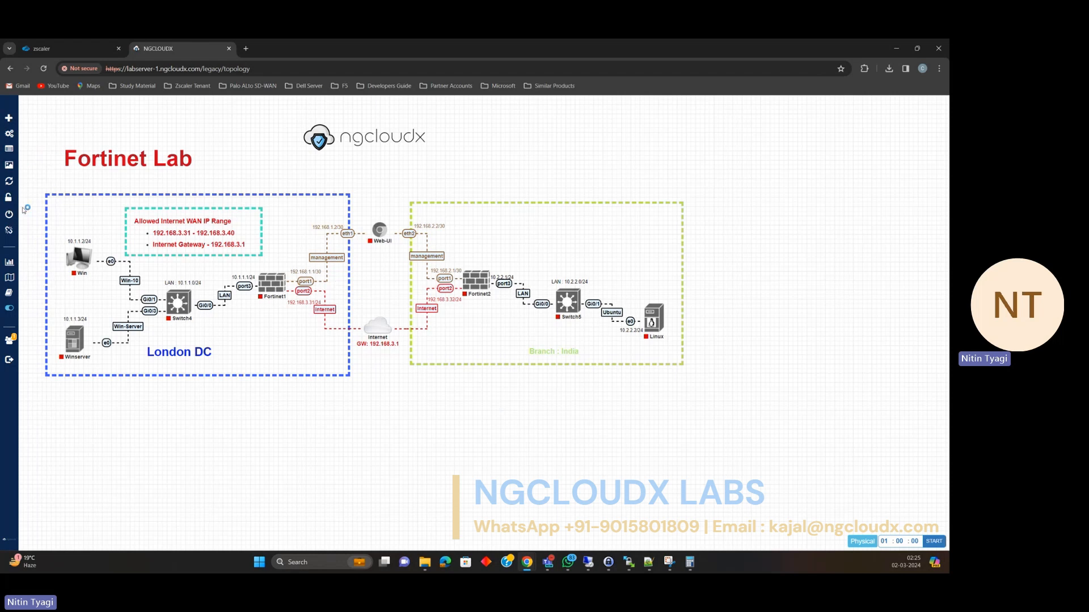
{"action": "mouse_move", "coordinate": [24, 228]}
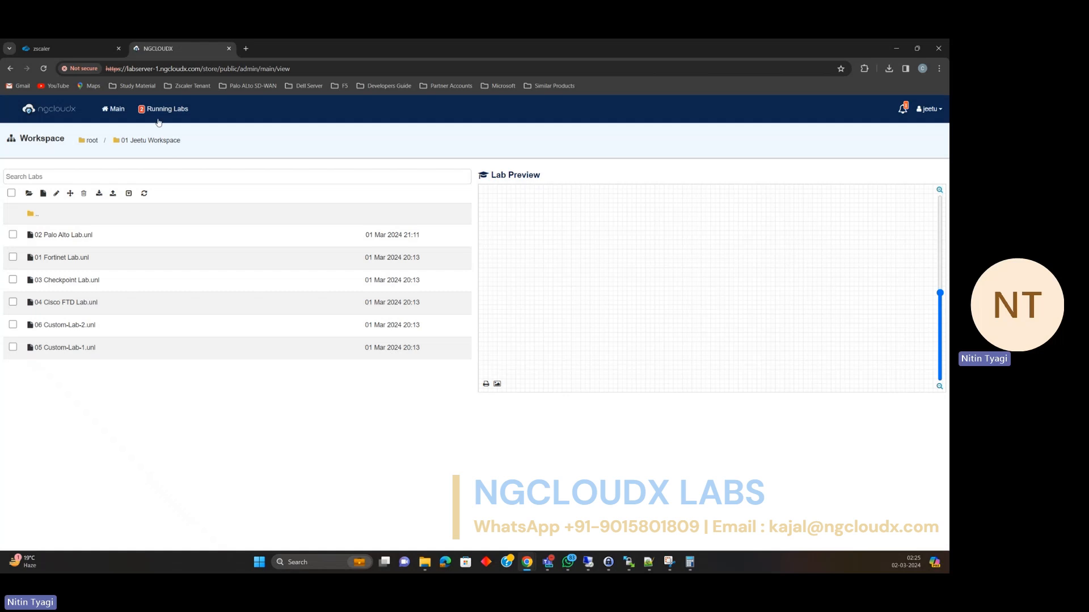
{"action": "left_click", "coordinate": [160, 110]}
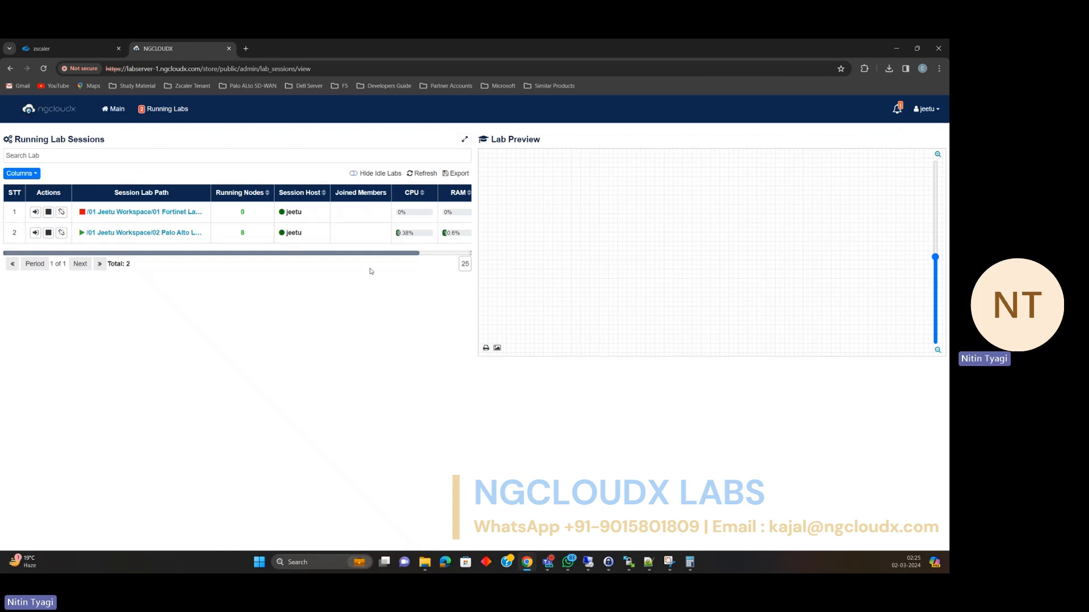
{"action": "left_click_drag", "start_coordinate": [371, 255], "coordinate": [333, 266]}
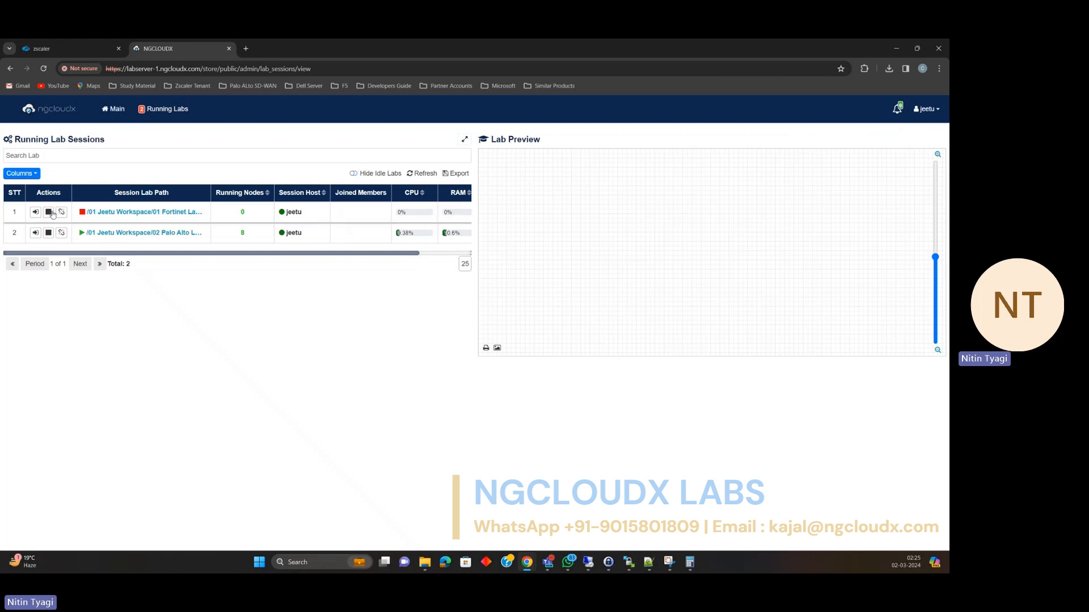
Destroy the Fortinet Lab session's nodes and open the 02 Palo Alto Lab topology.
{"action": "left_click", "coordinate": [136, 213]}
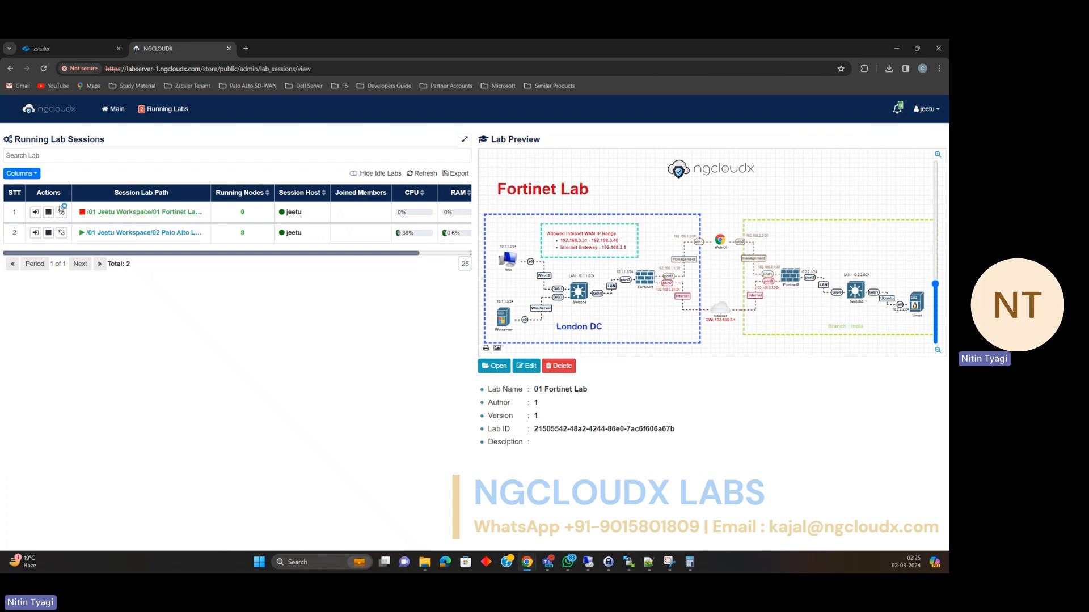
{"action": "left_click", "coordinate": [61, 214]}
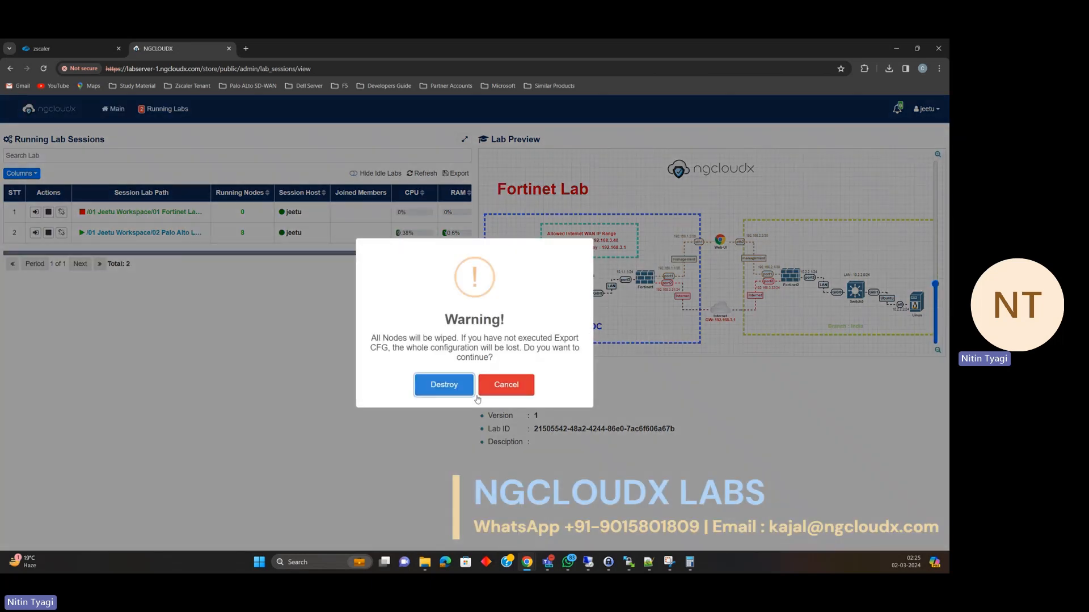
{"action": "left_click", "coordinate": [444, 384]}
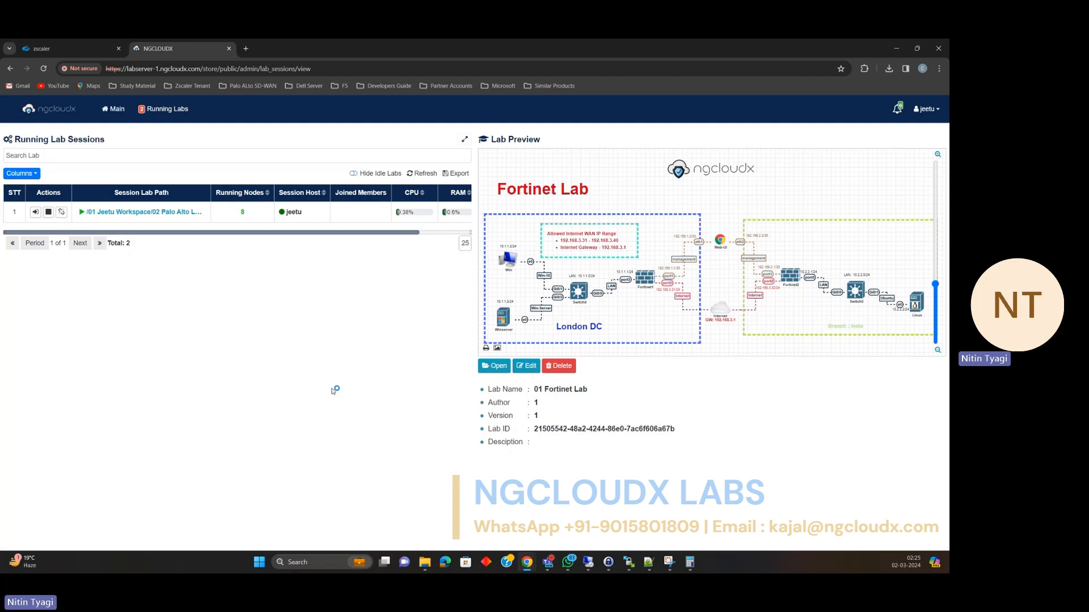
{"action": "left_click", "coordinate": [163, 213]}
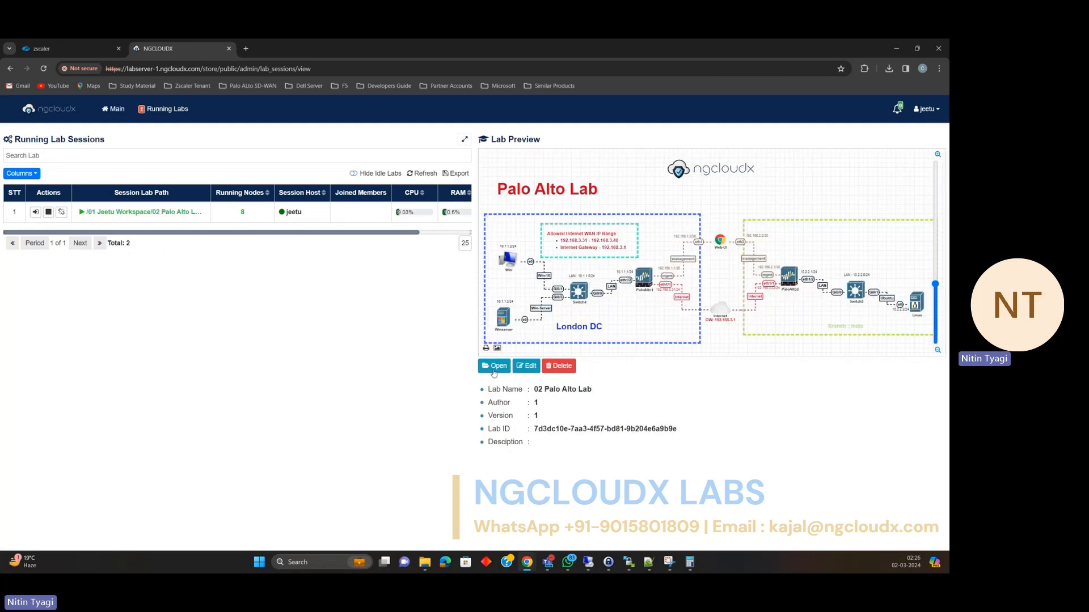
{"action": "left_click", "coordinate": [494, 371]}
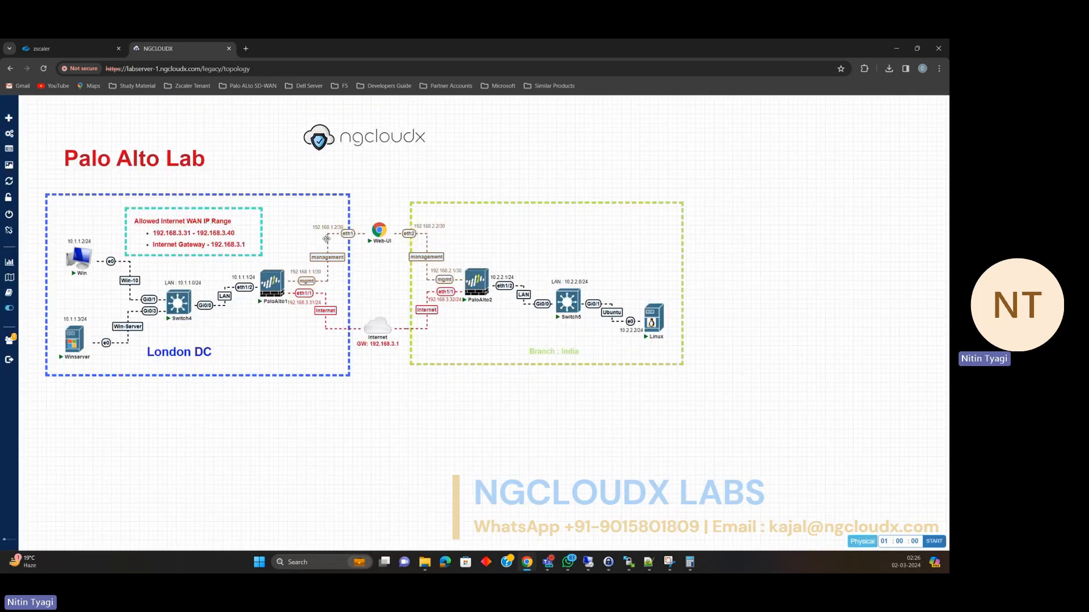
Open consoles for the Web-UI, PaloAlto1, PaloAlto2, Switch4 and Win nodes in a separate browser tab.
{"action": "left_click", "coordinate": [382, 232]}
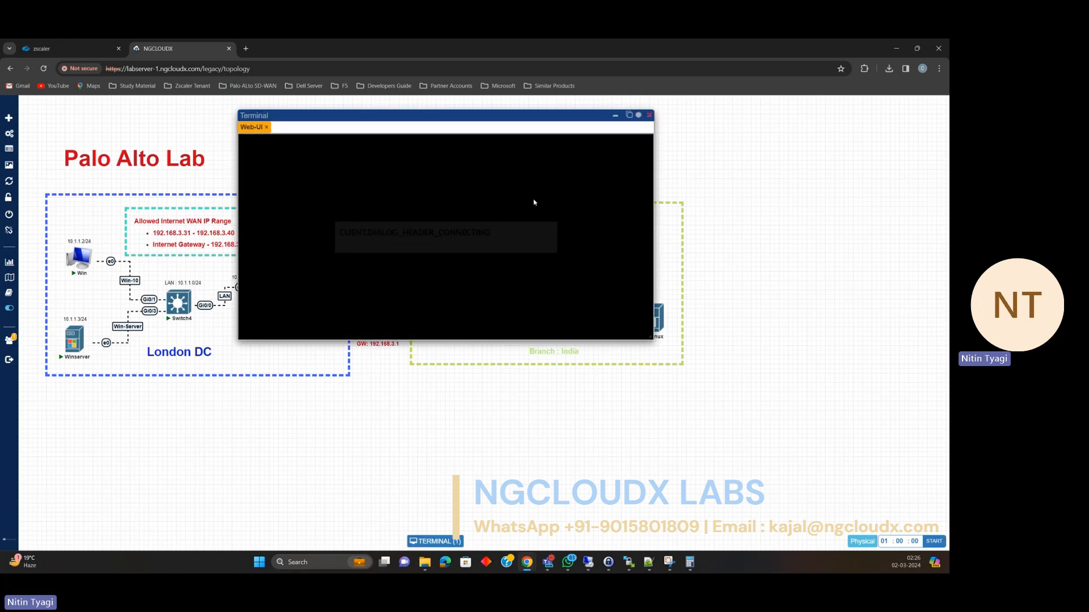
{"action": "left_click", "coordinate": [630, 116]}
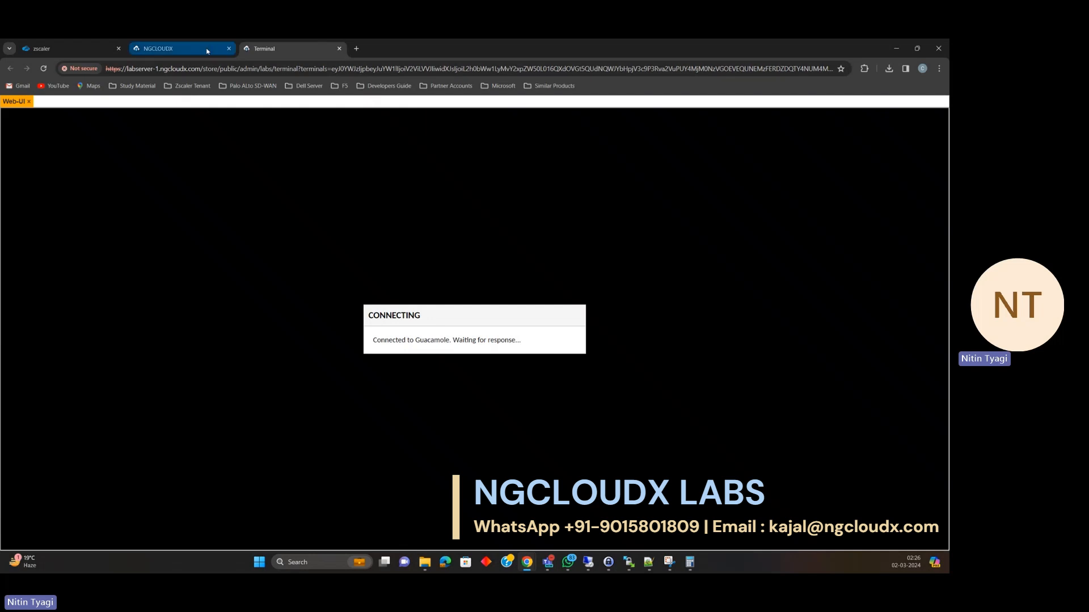
{"action": "left_click", "coordinate": [207, 50]}
{"action": "left_click", "coordinate": [273, 277]}
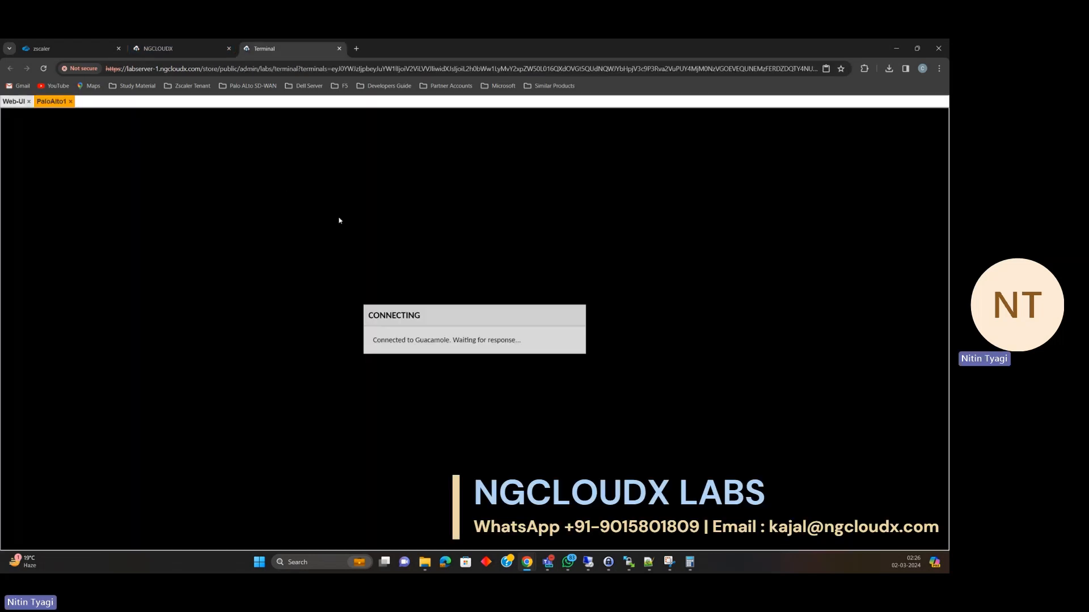
{"action": "left_click", "coordinate": [179, 48]}
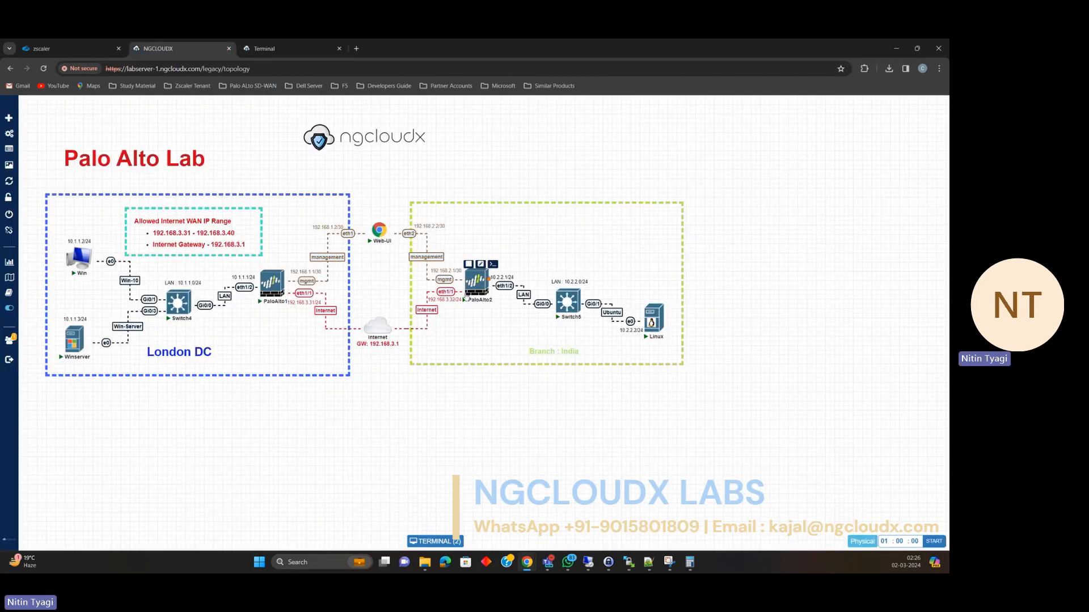
{"action": "left_click", "coordinate": [471, 287]}
{"action": "left_click", "coordinate": [170, 48]}
{"action": "left_click", "coordinate": [173, 307]}
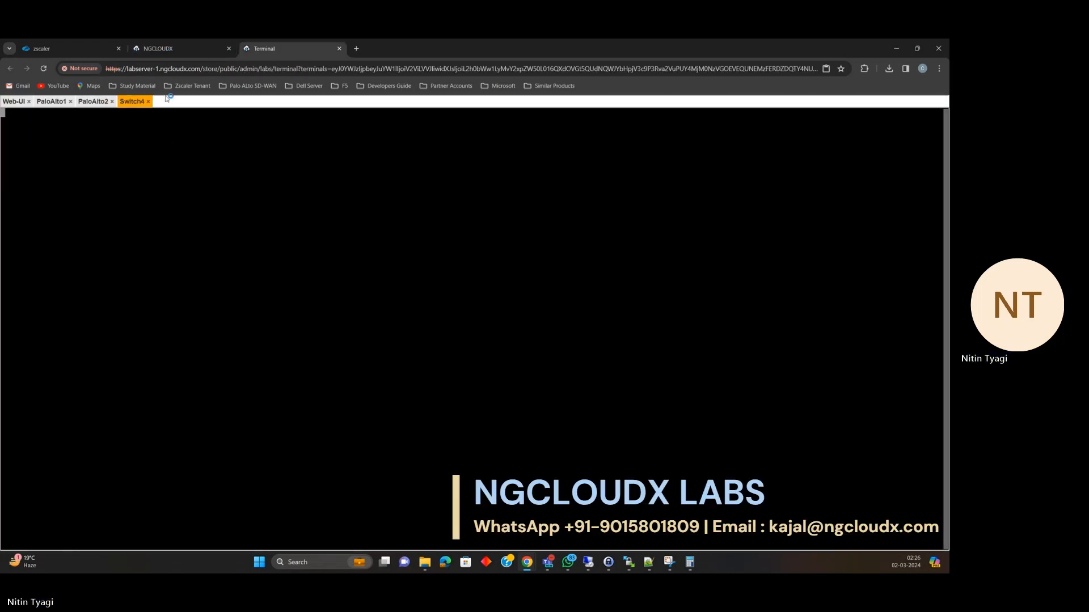
{"action": "left_click", "coordinate": [170, 48]}
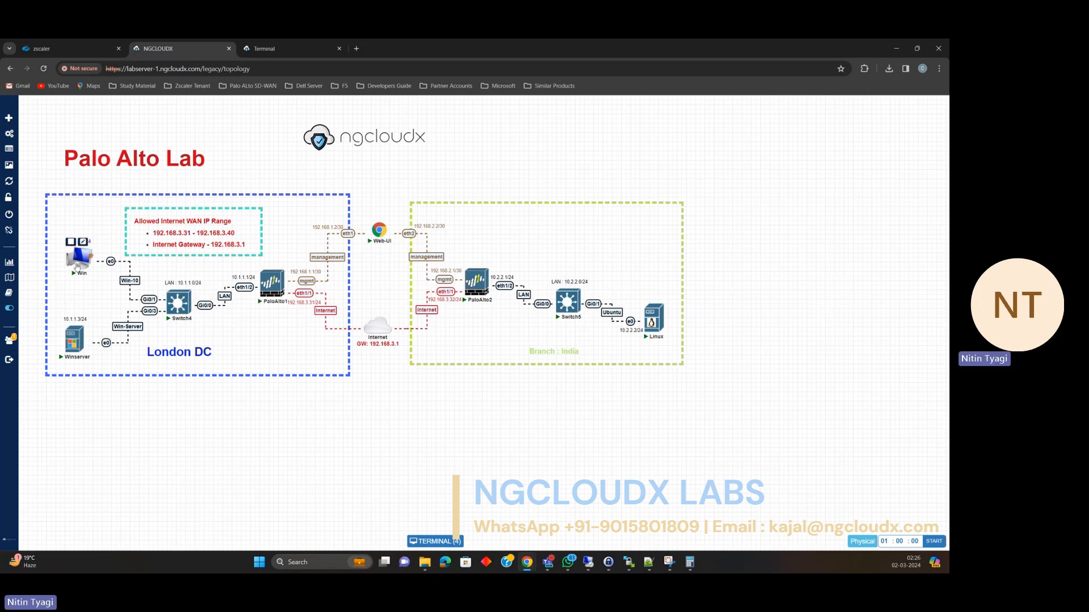
{"action": "left_click", "coordinate": [77, 266]}
{"action": "left_click", "coordinate": [170, 49]}
Open the Winserver, Switch5 and Linux consoles, then bring up the blank PaloAlto1 console.
{"action": "left_click", "coordinate": [78, 339]}
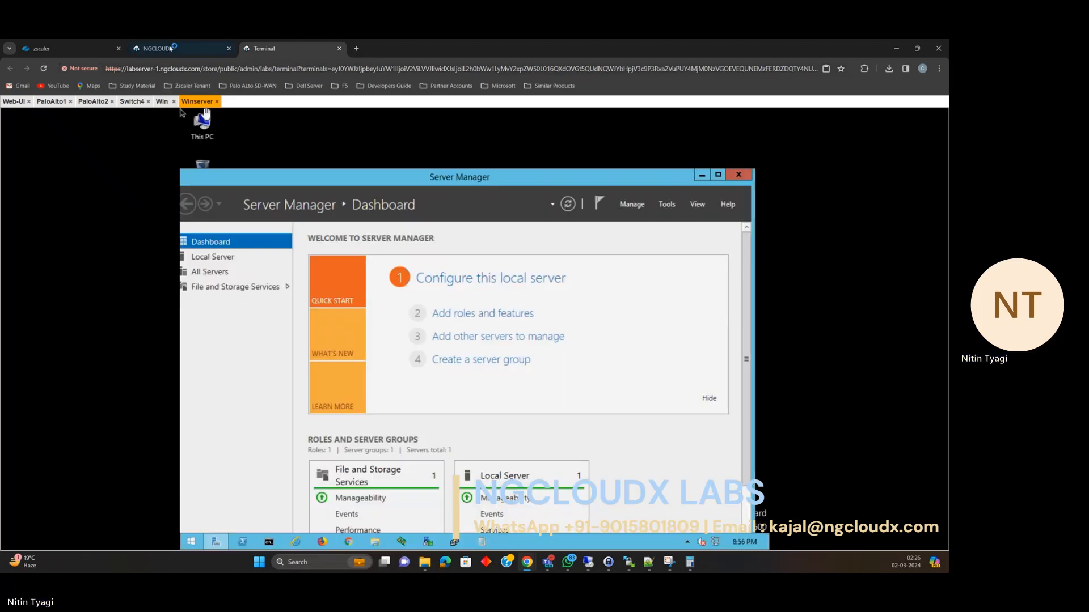
{"action": "left_click", "coordinate": [171, 48]}
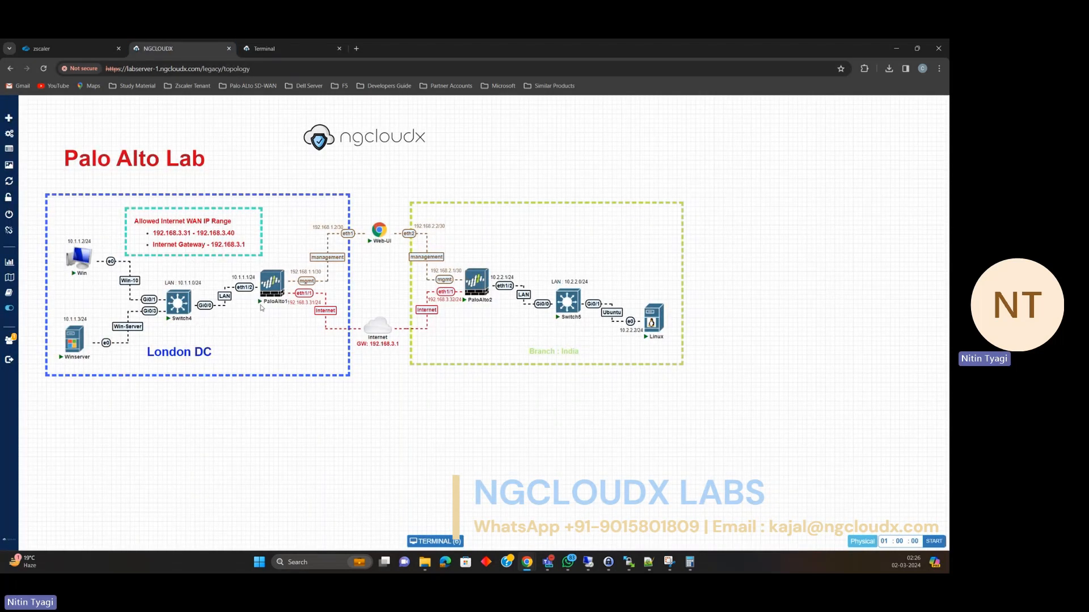
{"action": "left_click", "coordinate": [568, 301]}
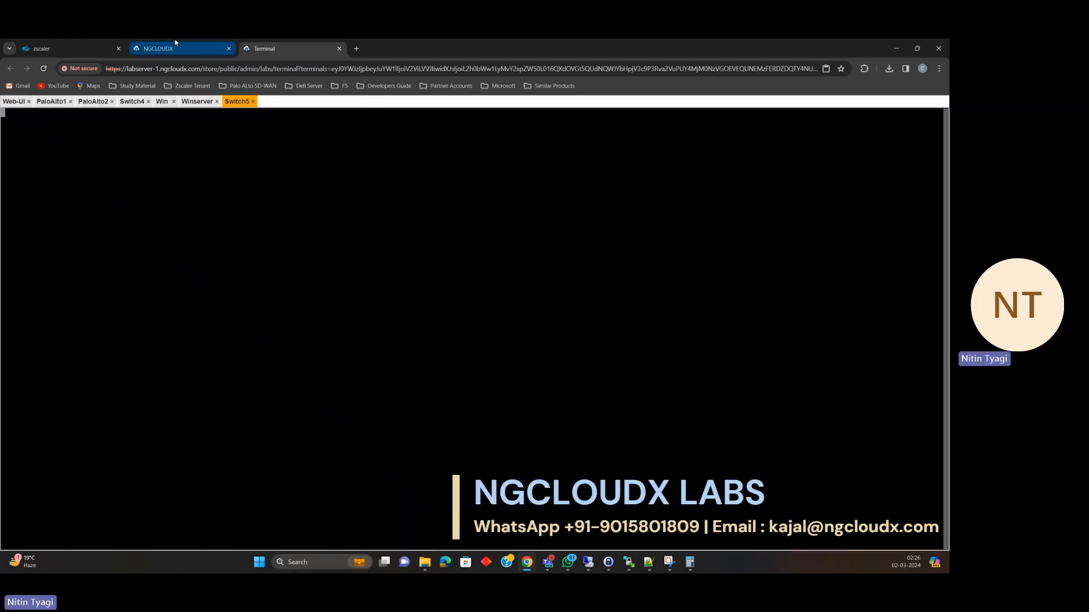
{"action": "left_click", "coordinate": [174, 48]}
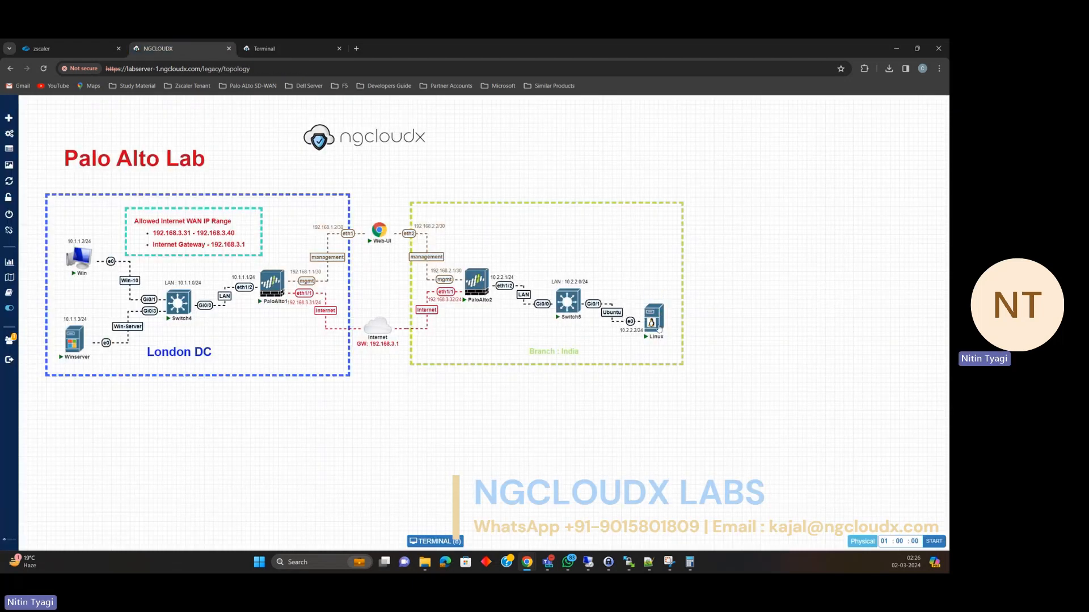
{"action": "left_click", "coordinate": [658, 326]}
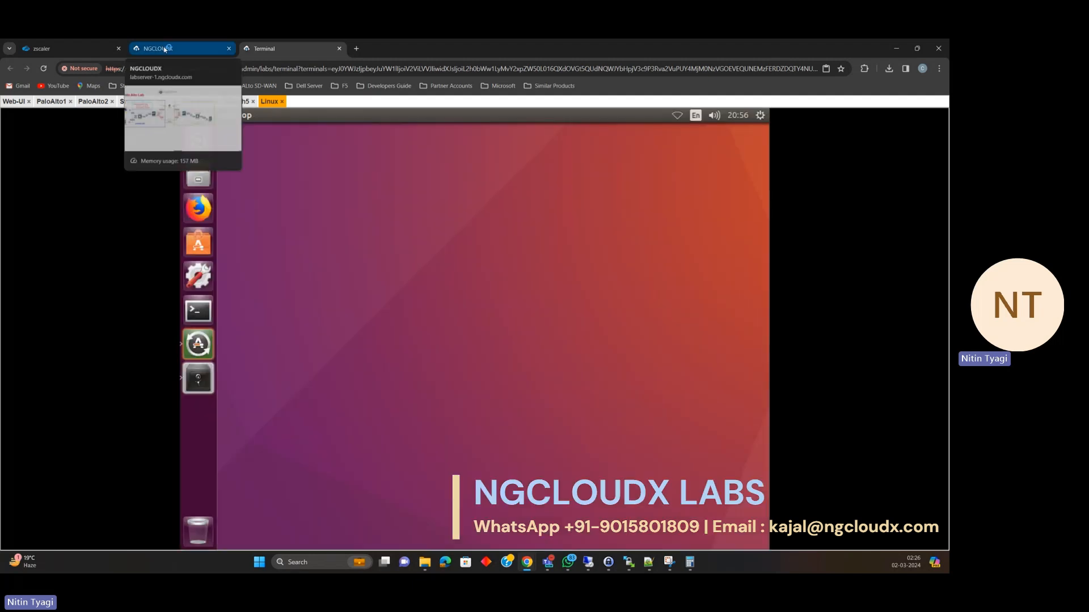
{"action": "left_click", "coordinate": [165, 49]}
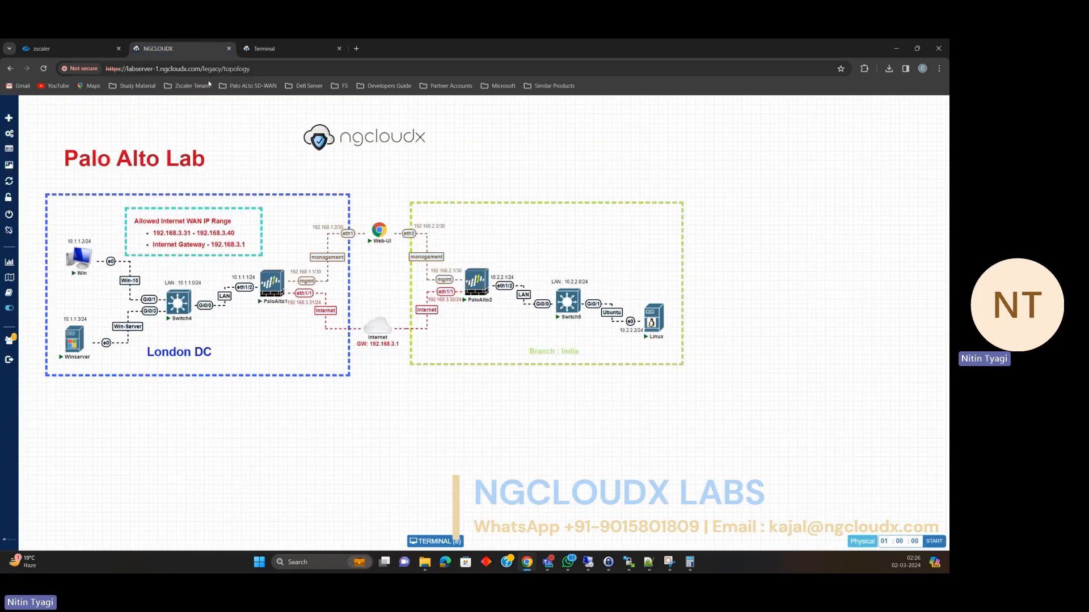
{"action": "left_click", "coordinate": [279, 51]}
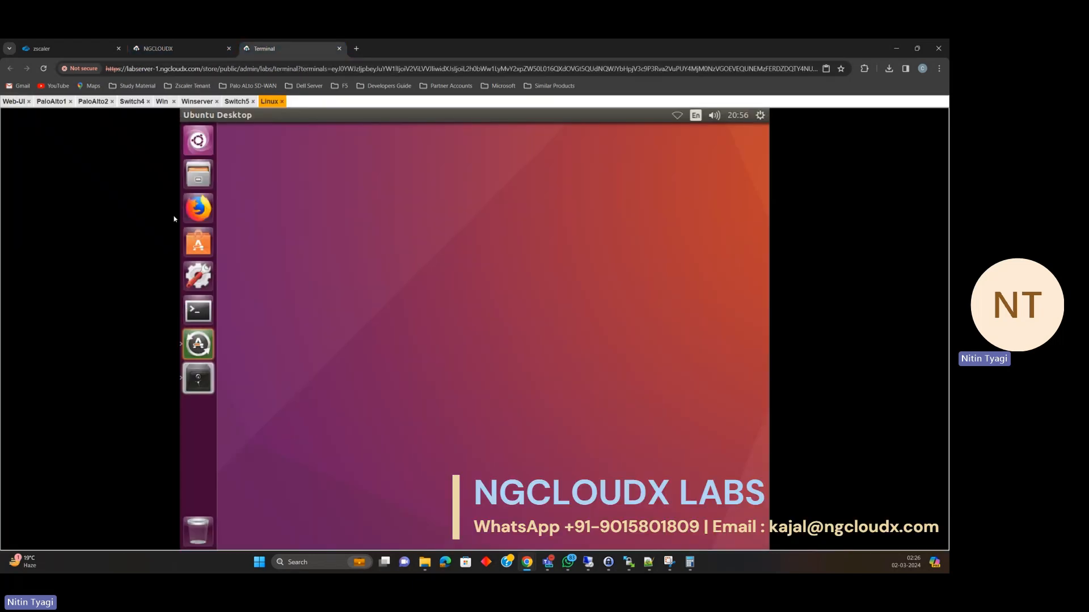
{"action": "left_click", "coordinate": [51, 102]}
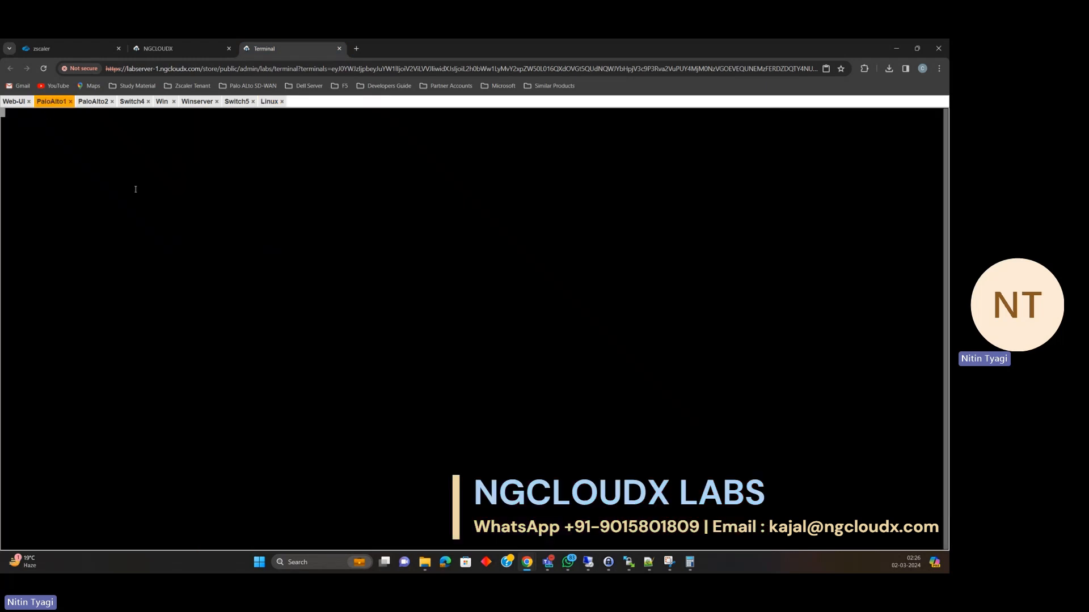
{"action": "left_click", "coordinate": [218, 49]}
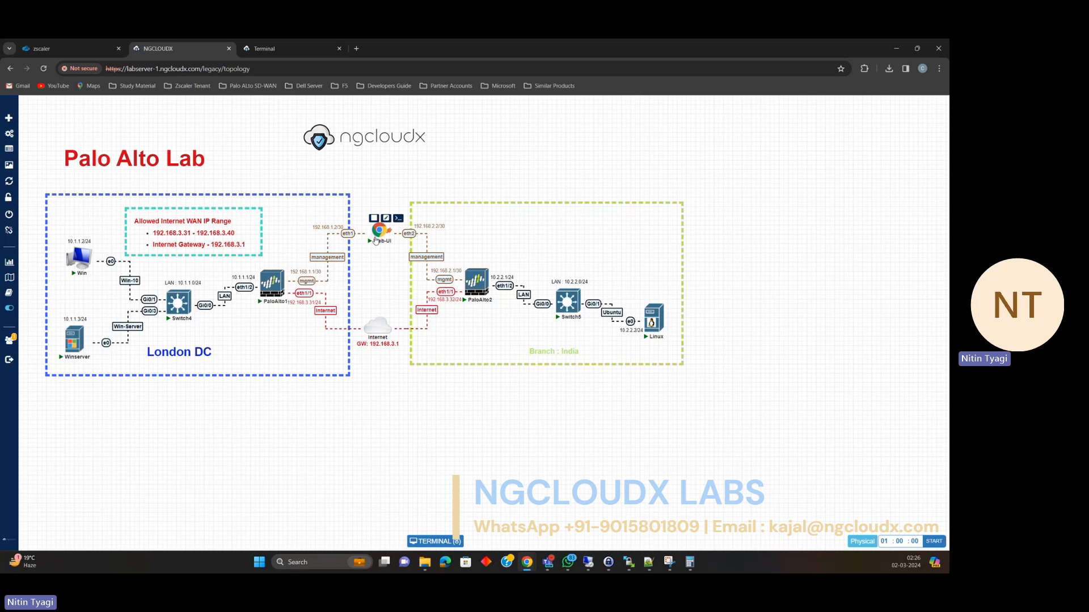
{"action": "mouse_move", "coordinate": [390, 230]}
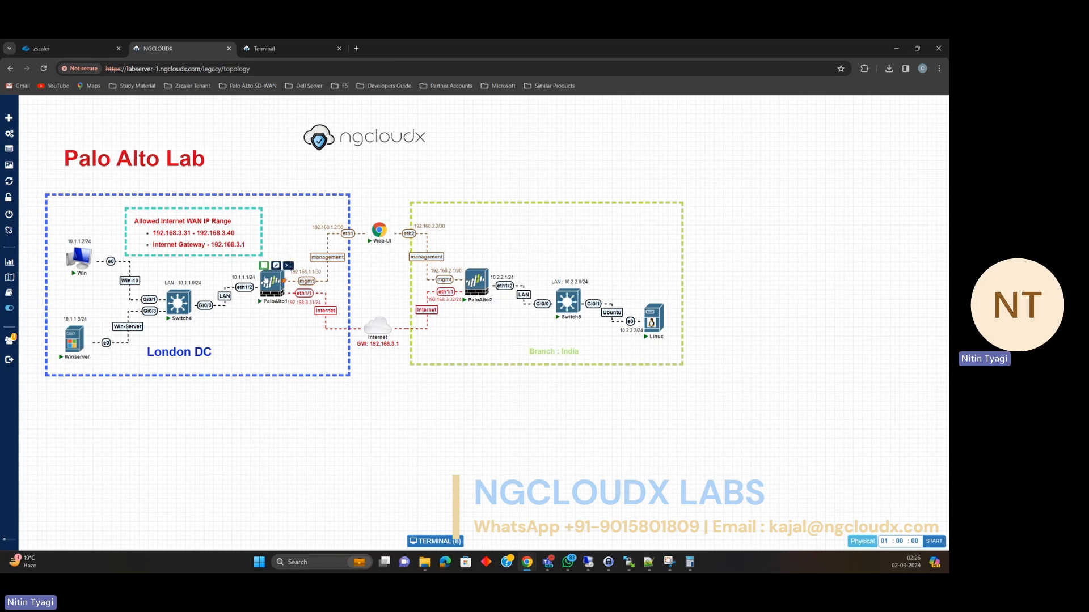
{"action": "left_click", "coordinate": [259, 53]}
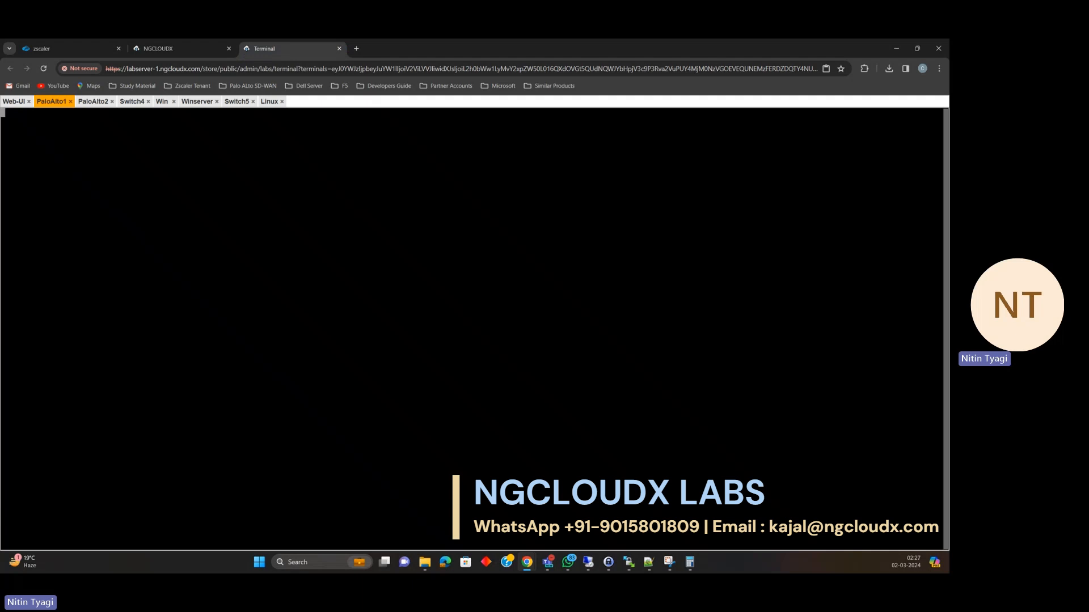
Enter configuration mode on PaloAlto1 and set the management address type to static.
{"action": "key", "text": "Return"}
{"action": "key", "text": "Return"}
{"action": "key", "text": "Return"}
{"action": "key", "text": "Return"}
{"action": "type", "text": "c"}
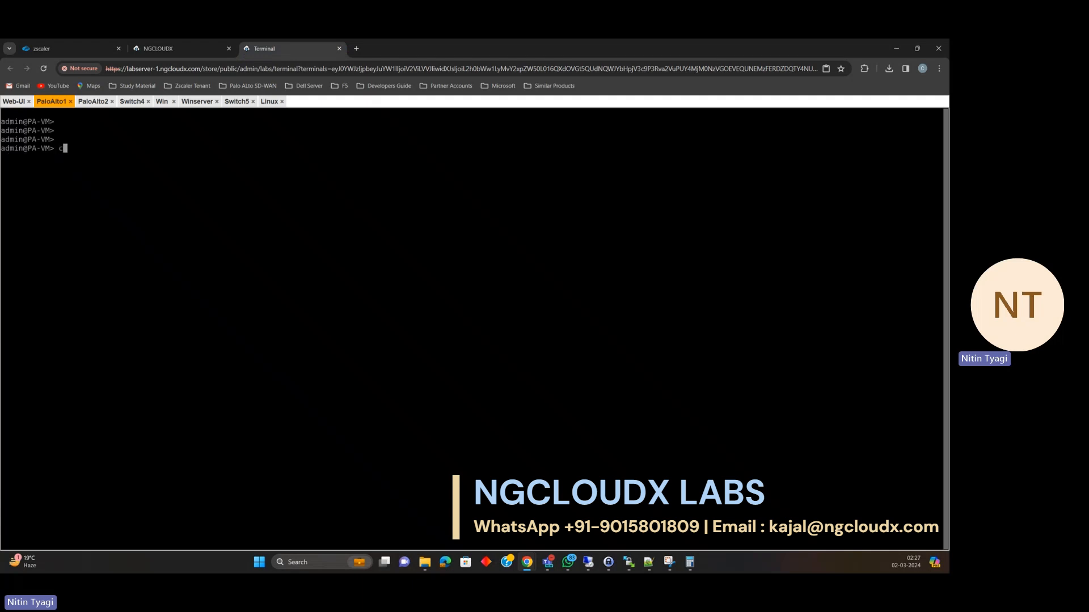
{"action": "type", "text": "onfigure"}
{"action": "key", "text": "Return"}
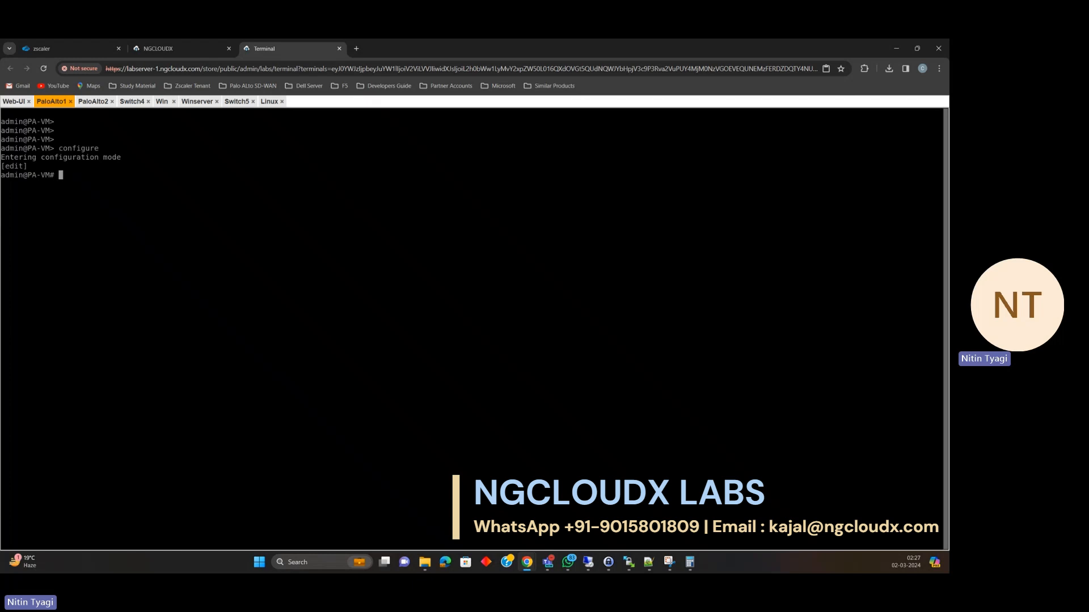
{"action": "type", "text": "sert"}
{"action": "key", "text": "BackSpace"}
{"action": "key", "text": "BackSpace"}
{"action": "key", "text": "BackSpace"}
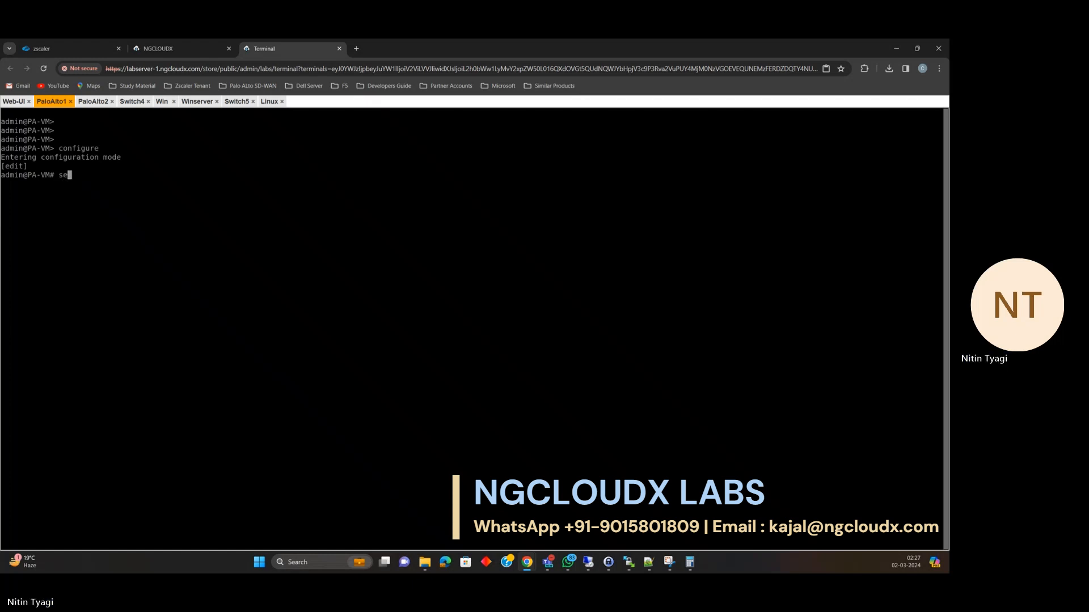
{"action": "type", "text": "t deviceco"}
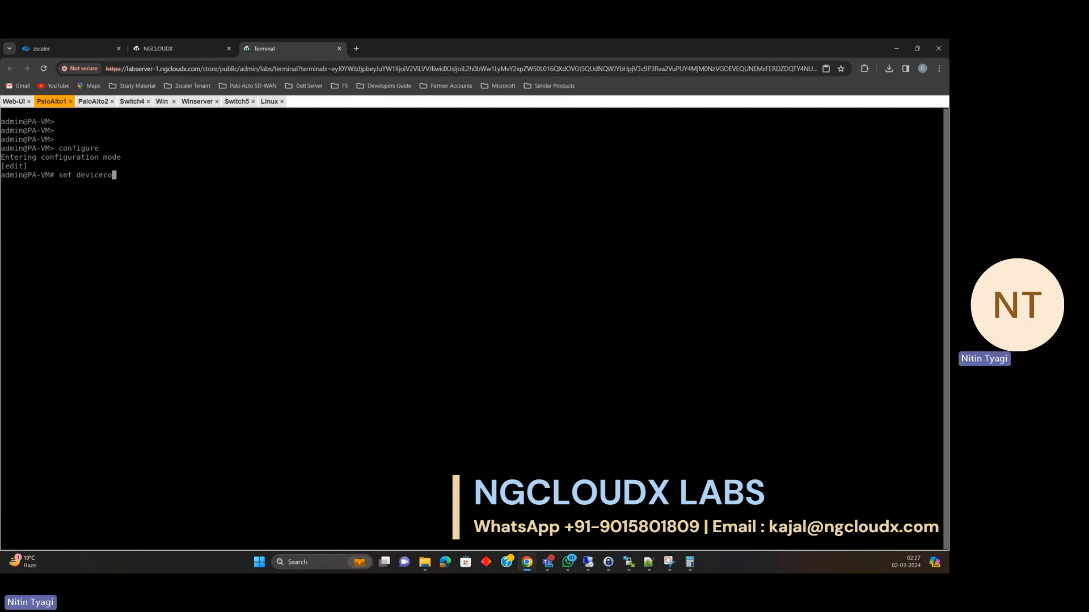
{"action": "type", "text": "nfig system type static"}
{"action": "key", "text": "Return"}
{"action": "key", "text": "Return"}
{"action": "key", "text": "Return"}
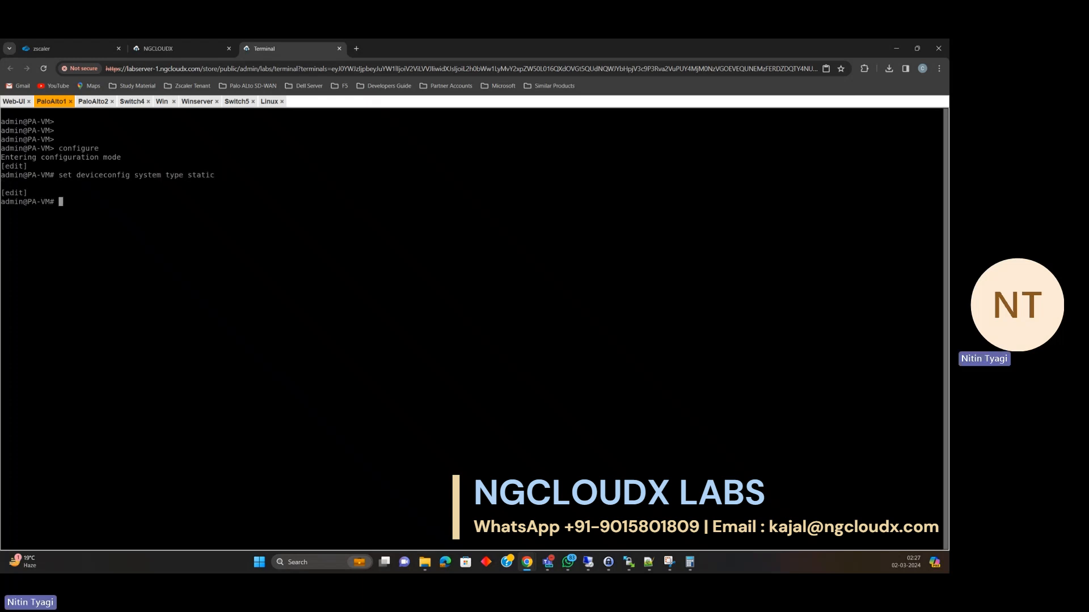
Set PaloAlto1's management IP 192.168.1.1, netmask 255.255.255.252, gateway 192.168.1.2, and commit.
{"action": "type", "text": "set deviceconfig "}
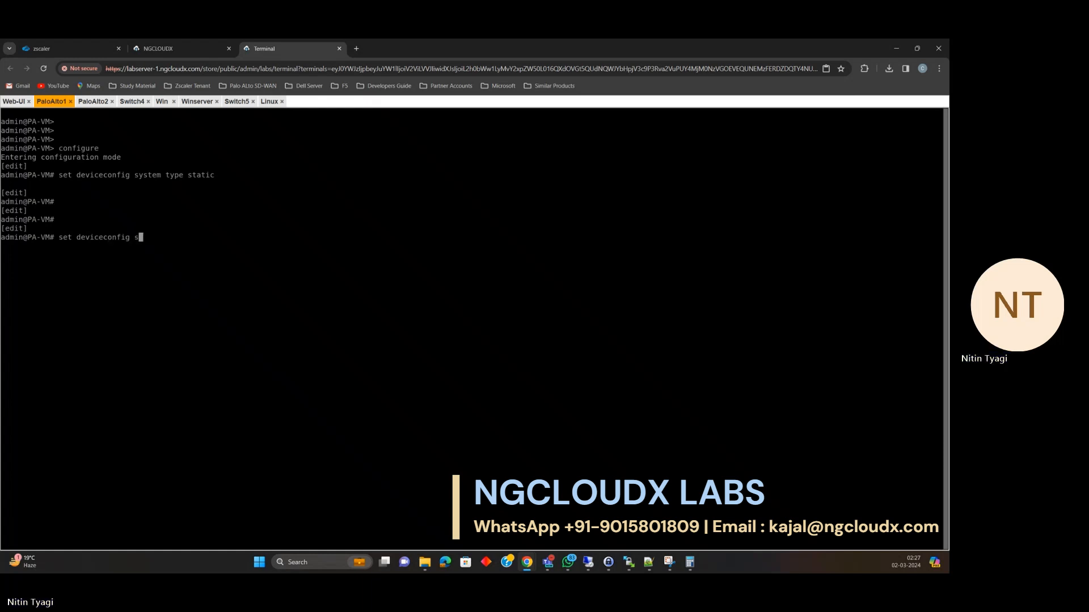
{"action": "type", "text": "system ip-a"}
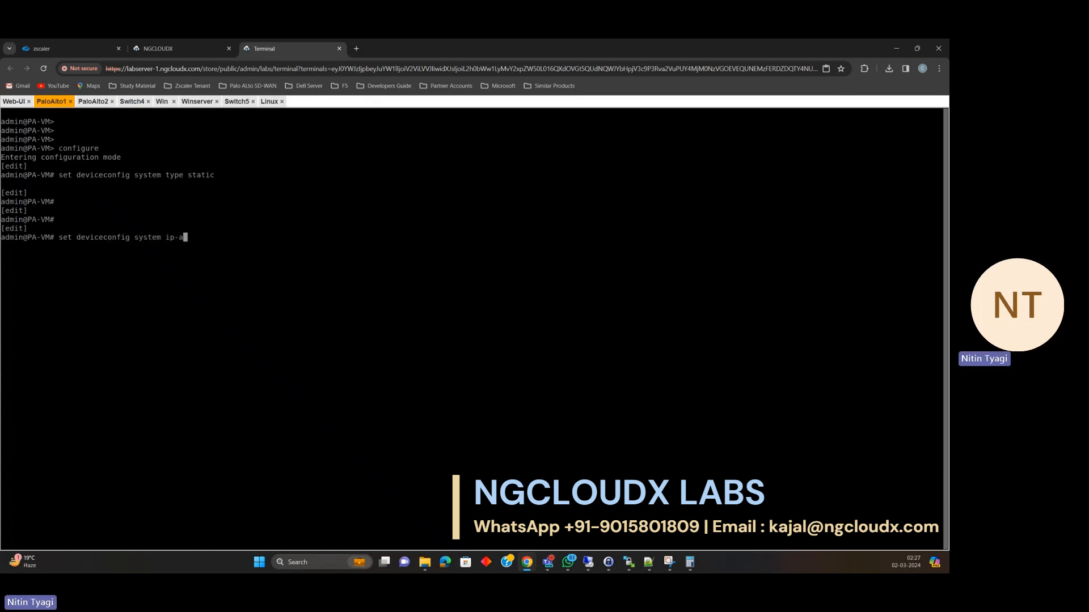
{"action": "type", "text": "ddress 192.168"}
{"action": "type", "text": ".1.1 netmask 255.25"}
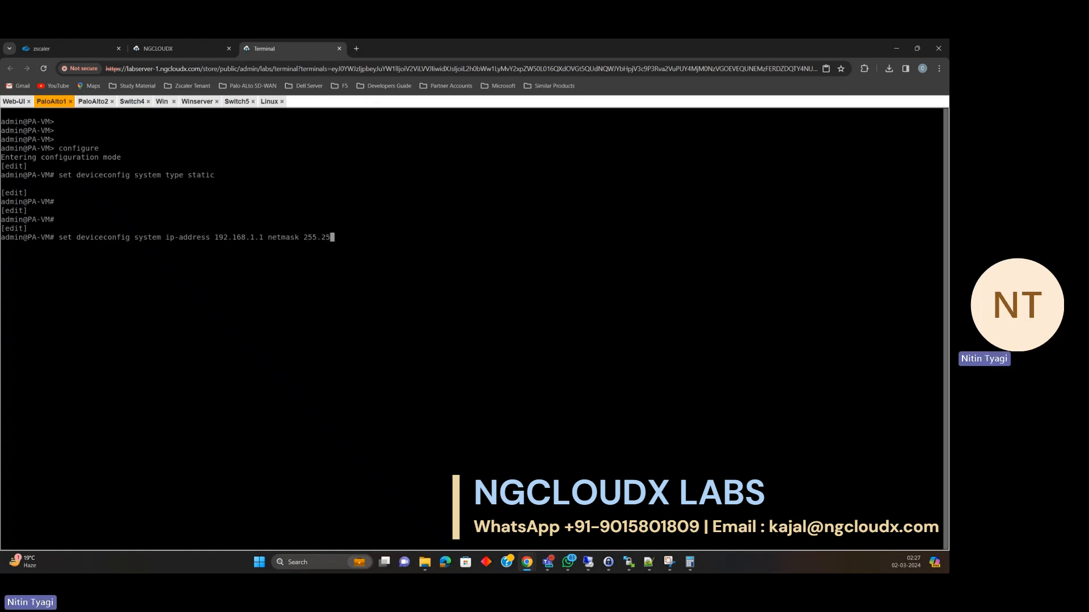
{"action": "type", "text": "5.255."}
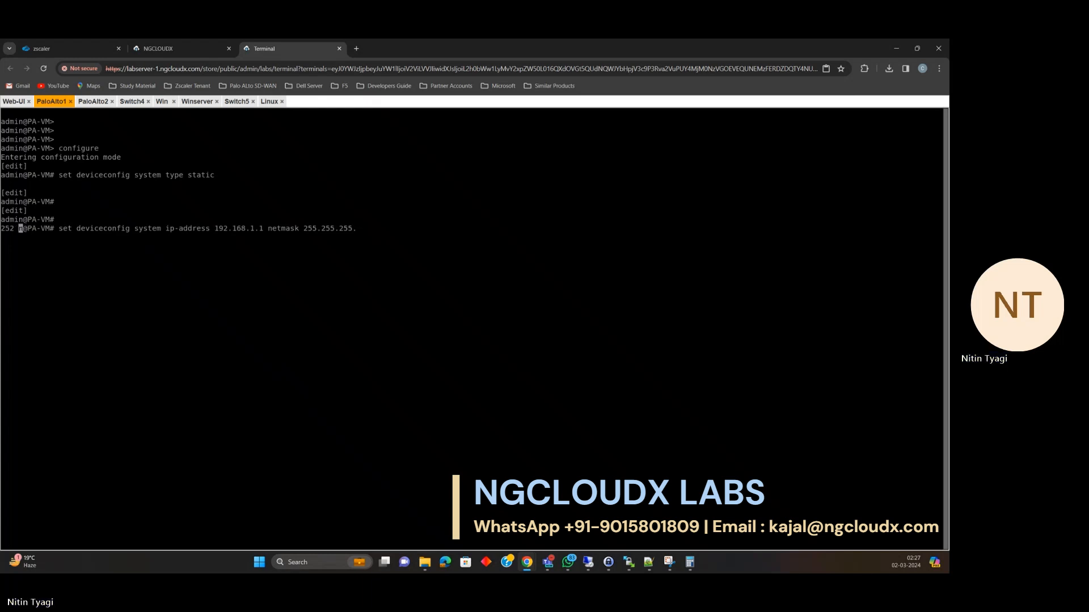
{"action": "type", "text": "252 default-gateway "}
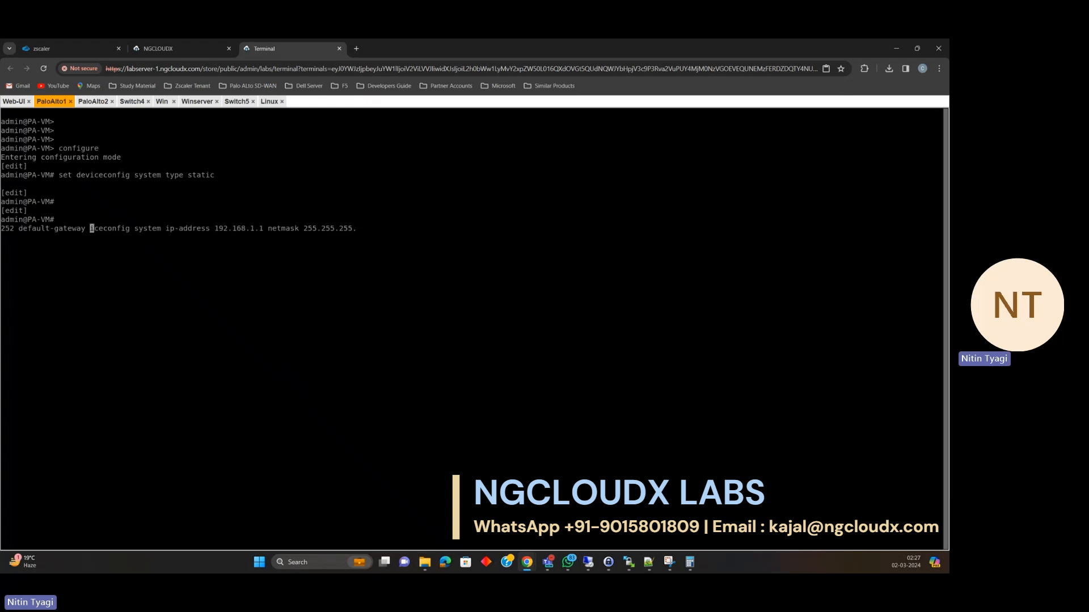
{"action": "type", "text": "192.168.1.2"}
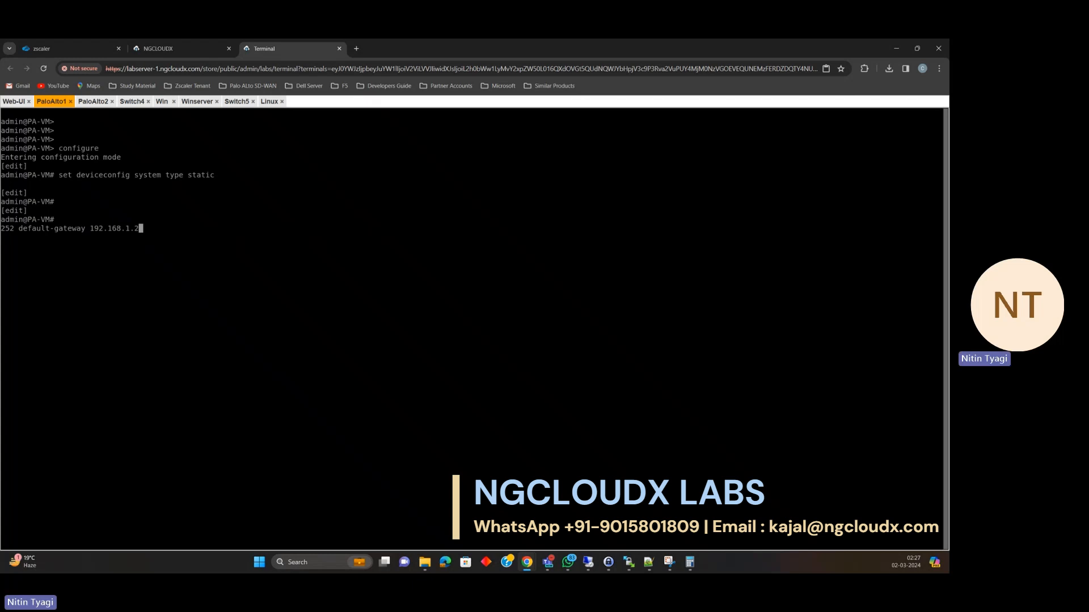
{"action": "key", "text": "Return"}
{"action": "type", "text": "commit"}
{"action": "key", "text": "Return"}
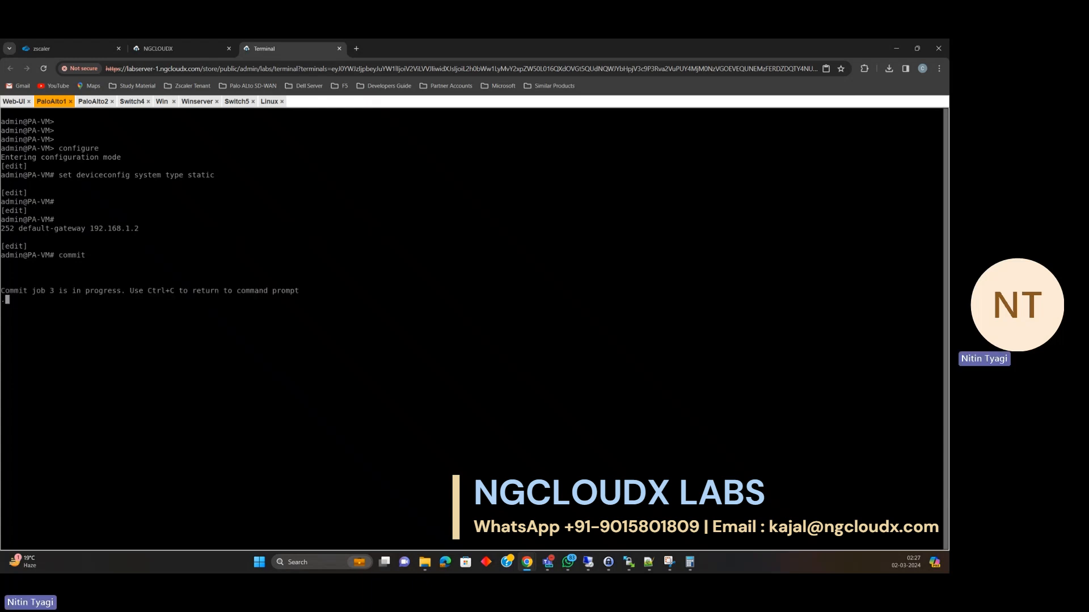
{"action": "left_click", "coordinate": [93, 101]}
Enter configuration mode on PaloAlto2 and set its management address type to static.
{"action": "key", "text": "Return"}
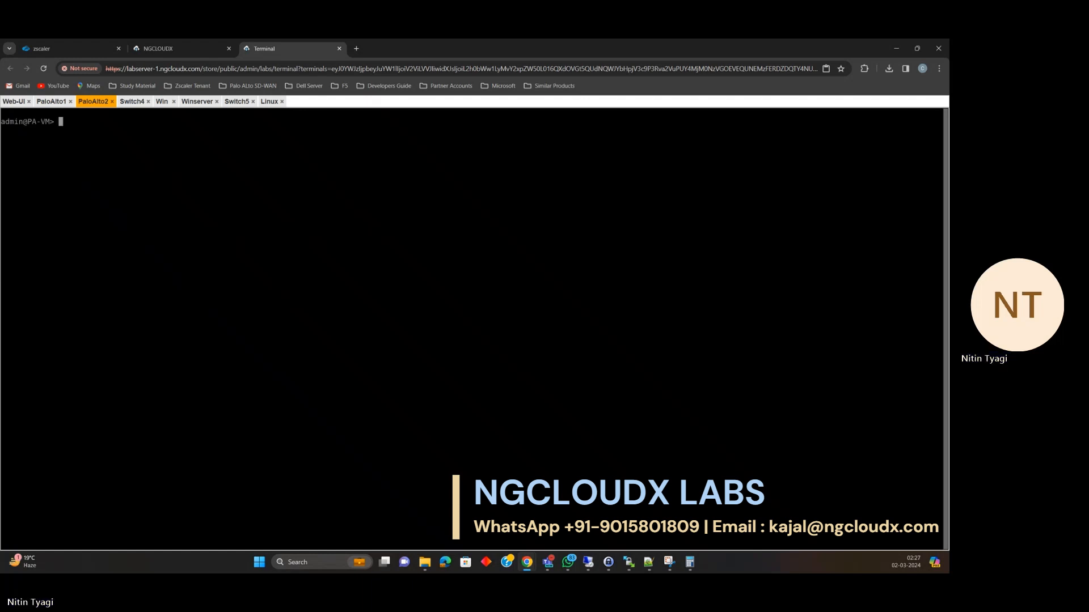
{"action": "key", "text": "Return"}
{"action": "key", "text": "Return"}
{"action": "key", "text": "Return"}
{"action": "key", "text": "Return"}
{"action": "key", "text": "Return"}
{"action": "type", "text": "configure"}
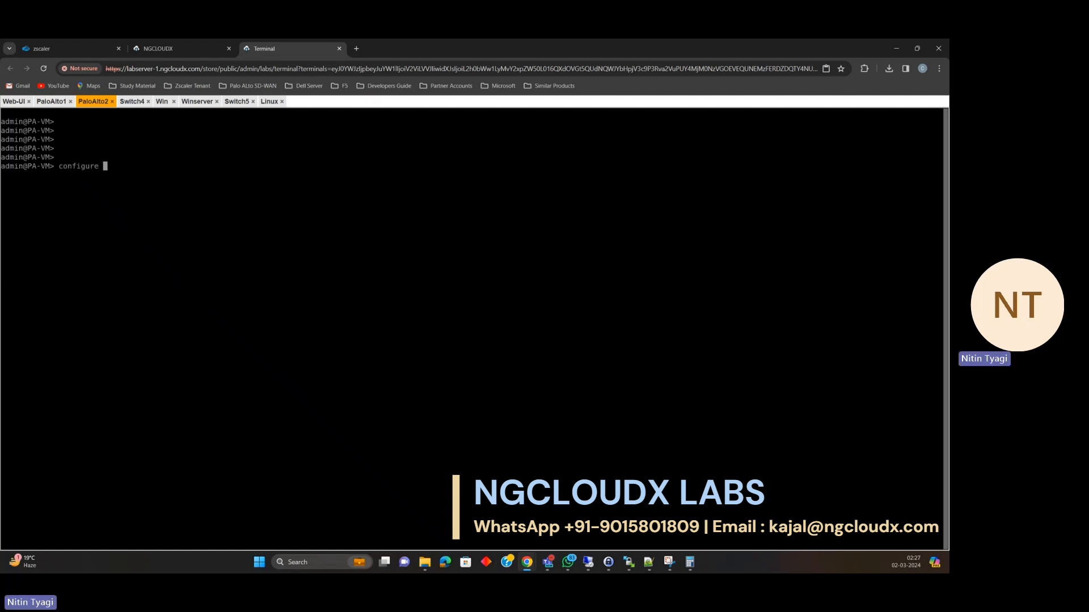
{"action": "key", "text": "Return"}
{"action": "type", "text": "set "}
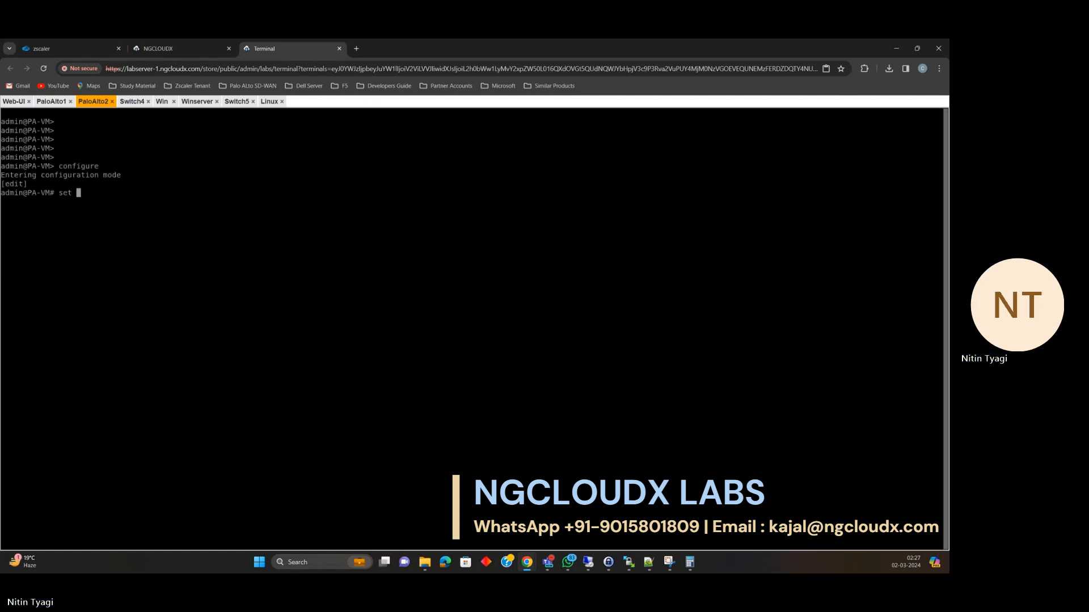
{"action": "type", "text": "deviceco"}
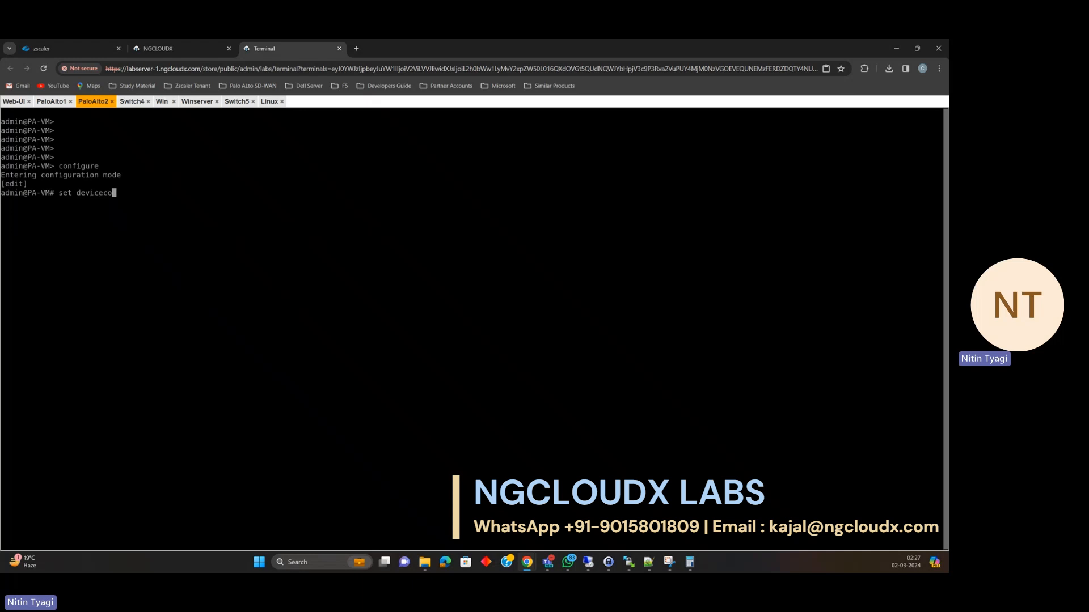
{"action": "type", "text": "nfig system type static"}
{"action": "key", "text": "Return"}
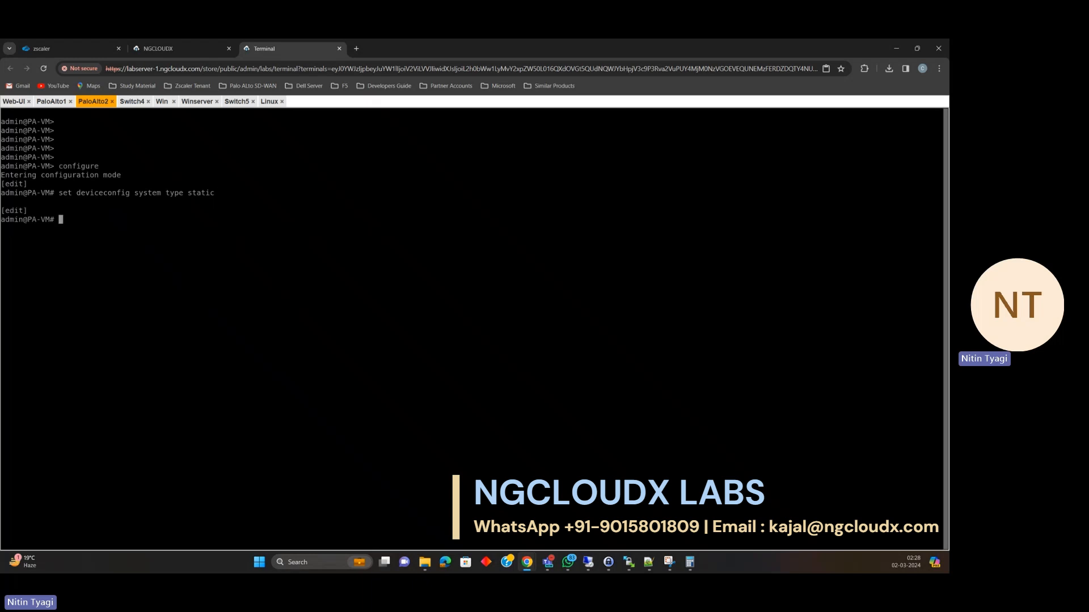
{"action": "key", "text": "Return"}
{"action": "key", "text": "Return"}
Set PaloAlto2's management IP 192.168.2.1/255.255.255.252 with gateway 192.168.2.2, and commit.
{"action": "type", "text": "set "}
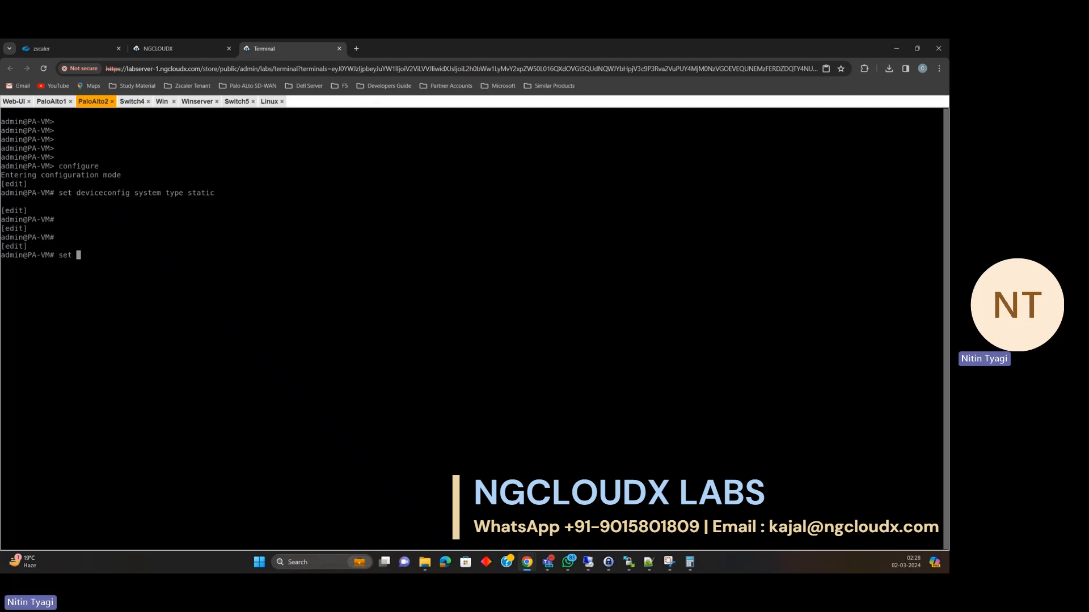
{"action": "type", "text": "deviceconfig system ip-address"}
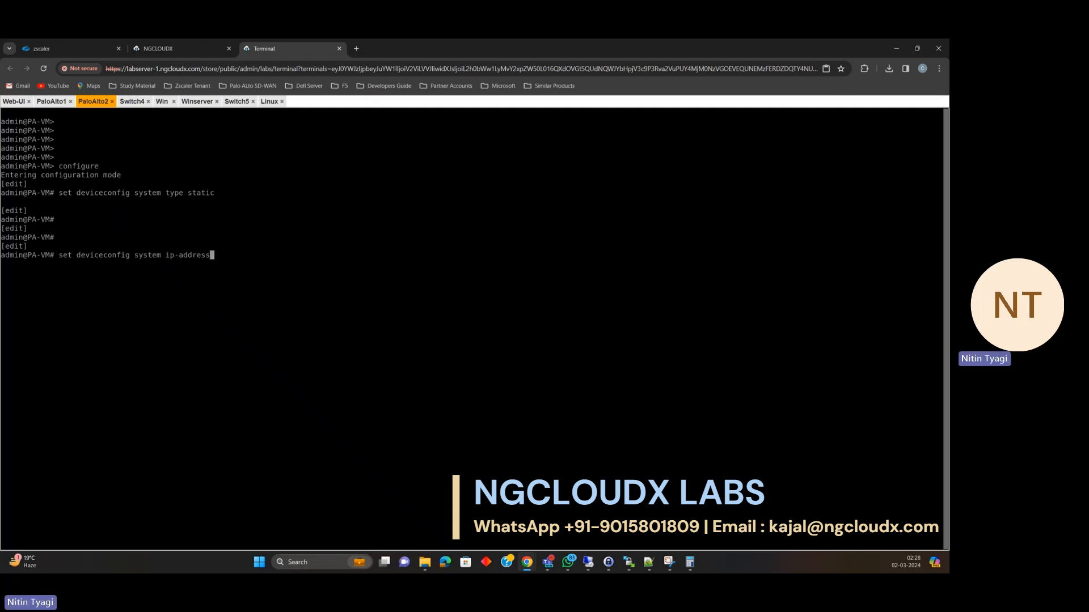
{"action": "type", "text": " 192.168.2.1 netm"}
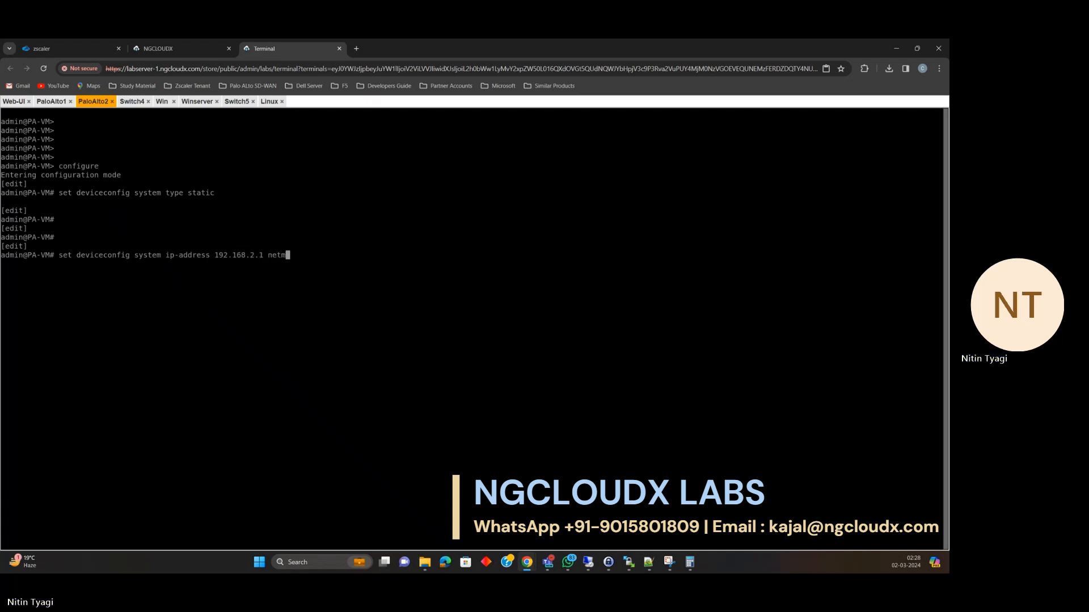
{"action": "type", "text": "ask 2"}
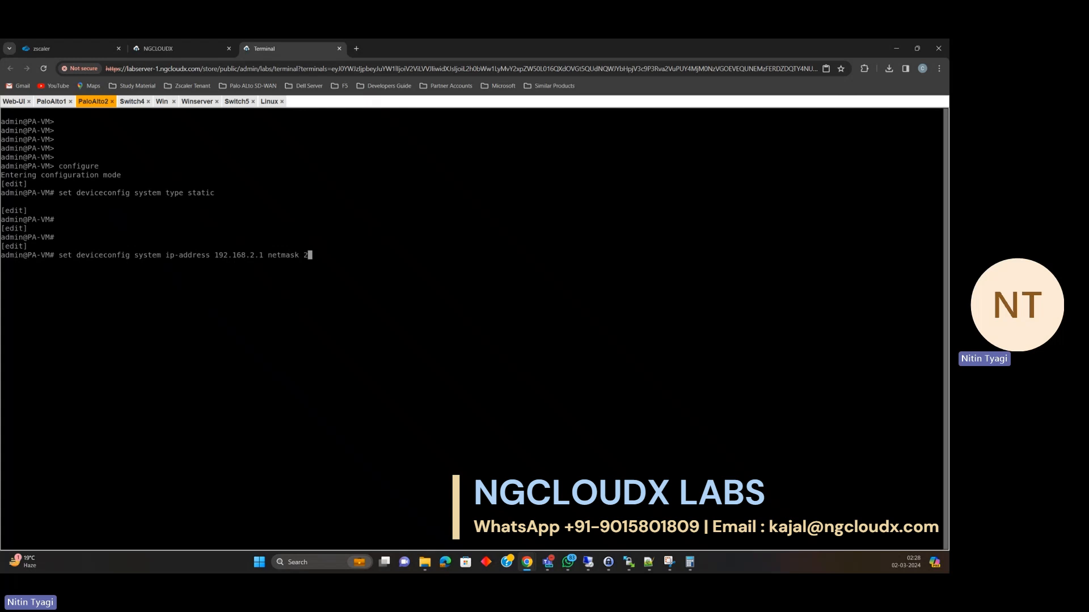
{"action": "type", "text": "55.255.255.252 d"}
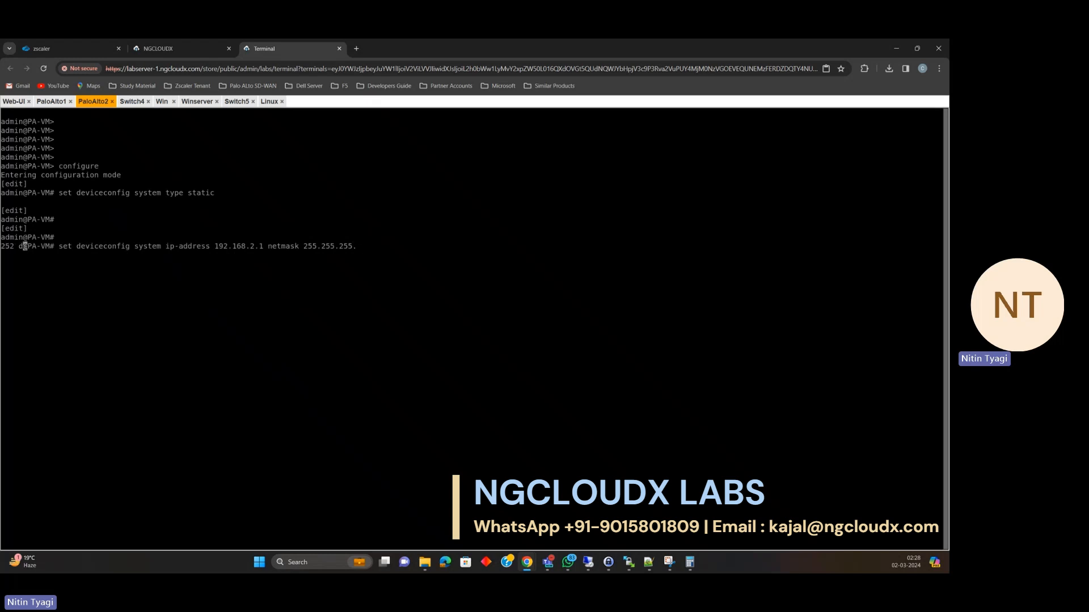
{"action": "type", "text": "efault-gateway 192.168.2.2"}
{"action": "key", "text": "Return"}
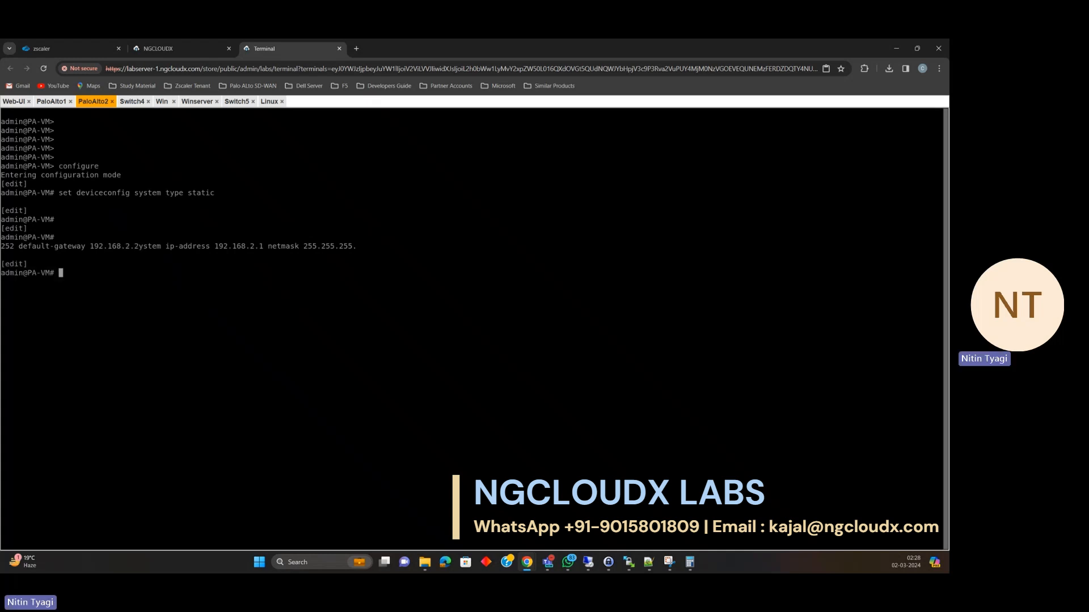
{"action": "key", "text": "Return"}
{"action": "key", "text": "Return"}
{"action": "key", "text": "Return"}
{"action": "type", "text": "commit"}
{"action": "key", "text": "Return"}
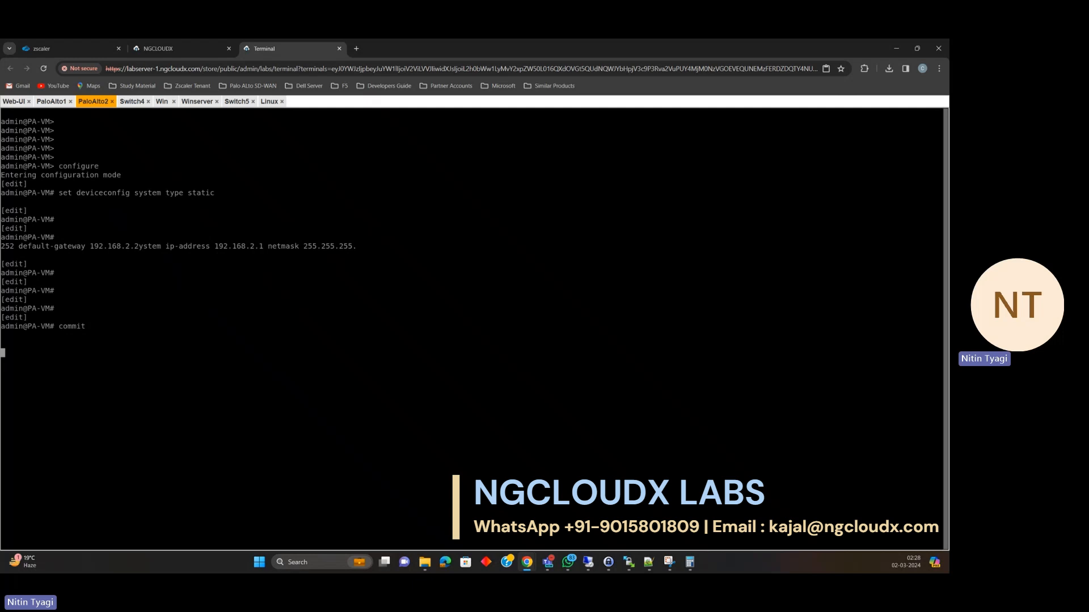
Close the Web-UI console session and reopen the Web-UI machine from the topology to reach its xrdp login.
{"action": "left_click", "coordinate": [64, 102]}
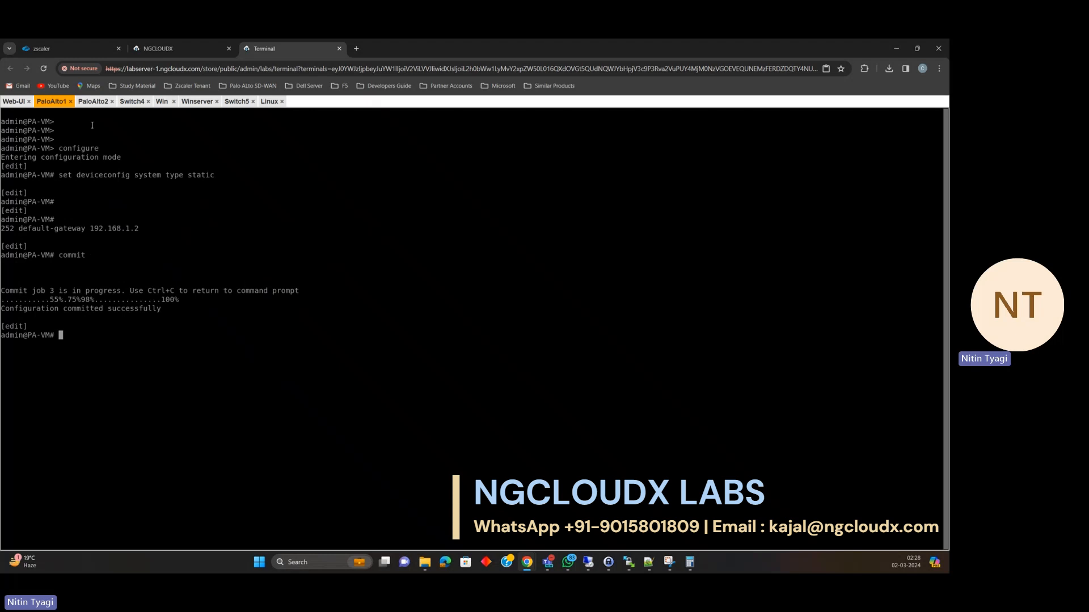
{"action": "left_click", "coordinate": [14, 102]}
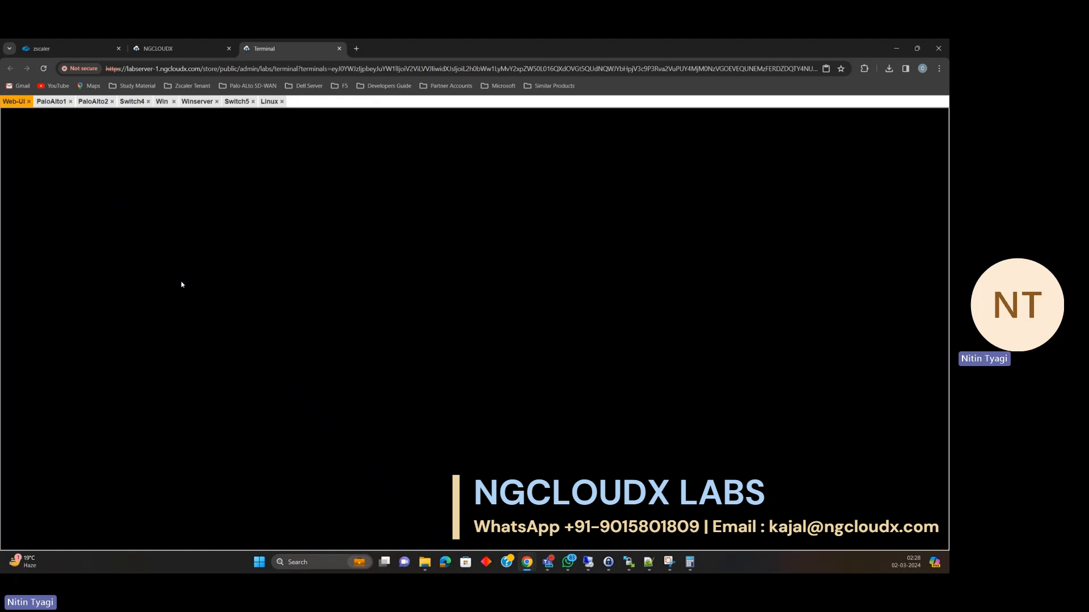
{"action": "right_click", "coordinate": [113, 159]}
{"action": "left_click", "coordinate": [94, 182]}
{"action": "right_click", "coordinate": [96, 174]}
{"action": "left_click", "coordinate": [75, 164]}
{"action": "left_click", "coordinate": [29, 102]}
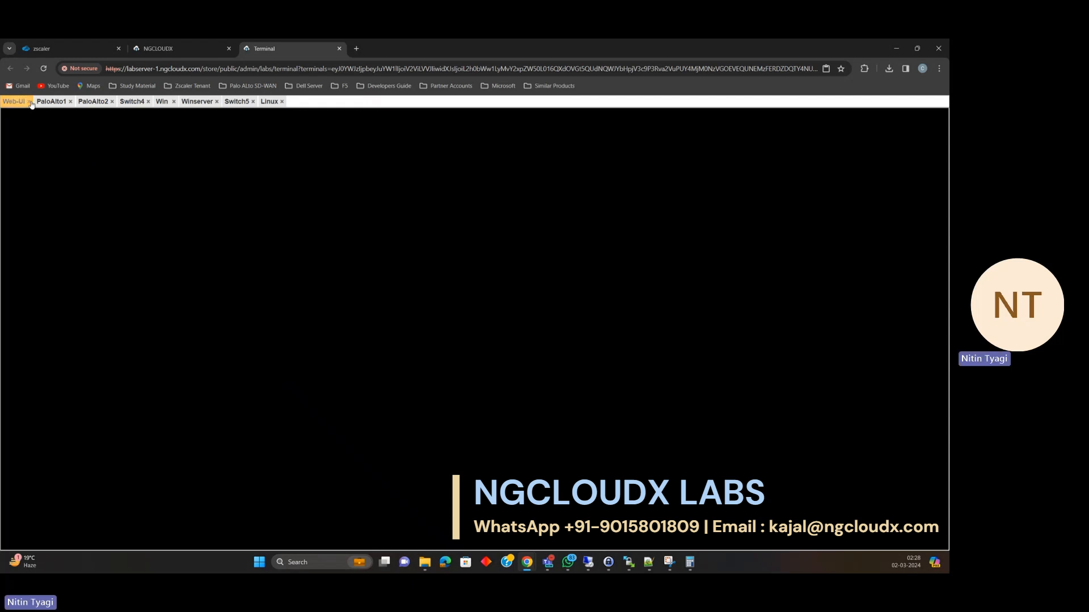
{"action": "left_click", "coordinate": [174, 54]}
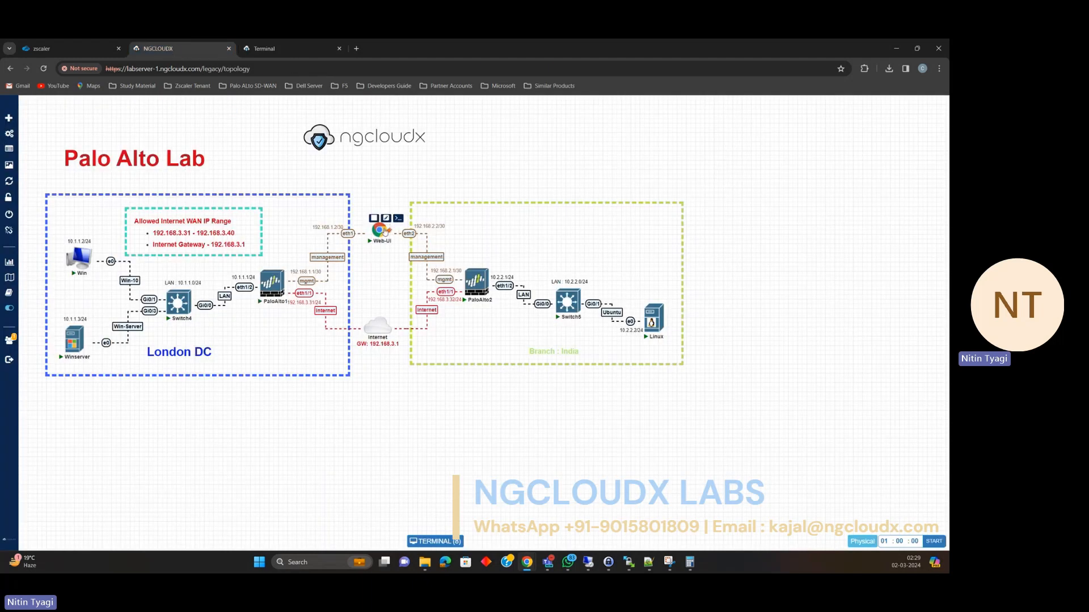
{"action": "left_click", "coordinate": [396, 220]}
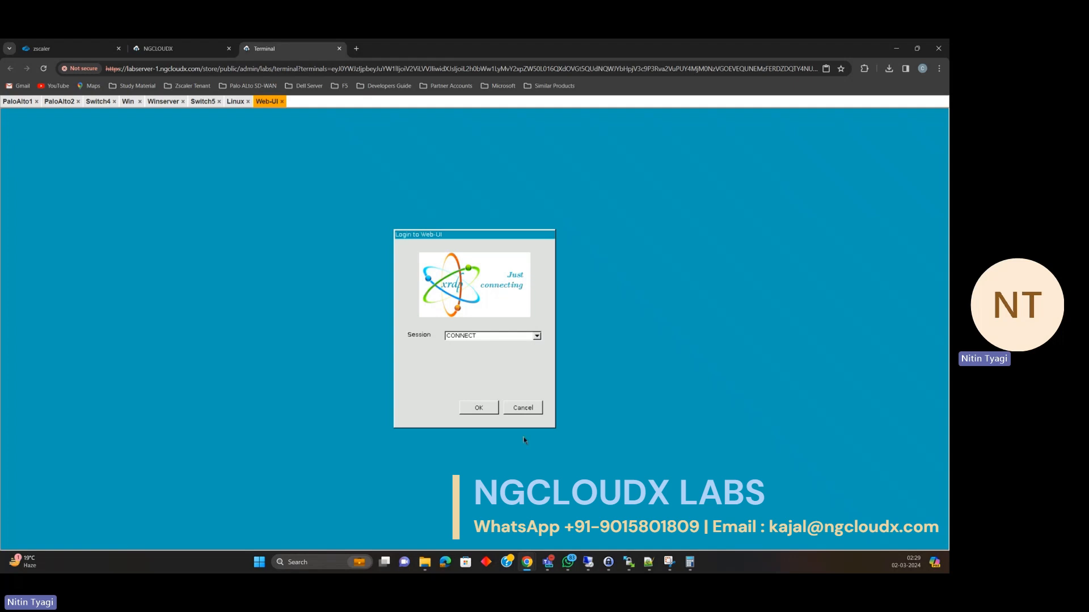
Connect to the xrdp session, close the old browser and relaunch Google Chrome from the desktop menu.
{"action": "left_click", "coordinate": [473, 414]}
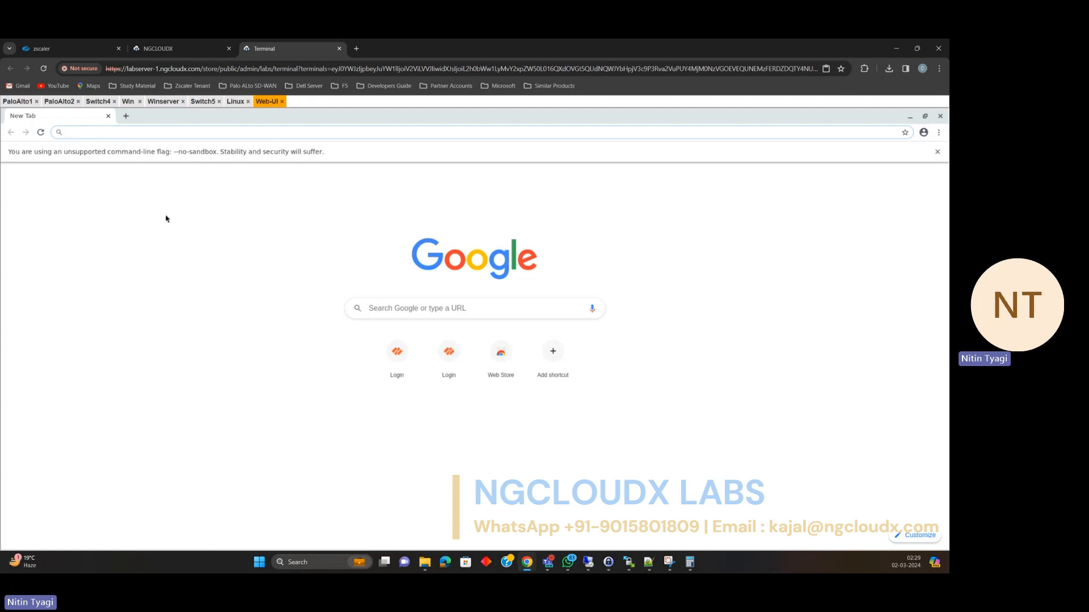
{"action": "left_click", "coordinate": [109, 116]}
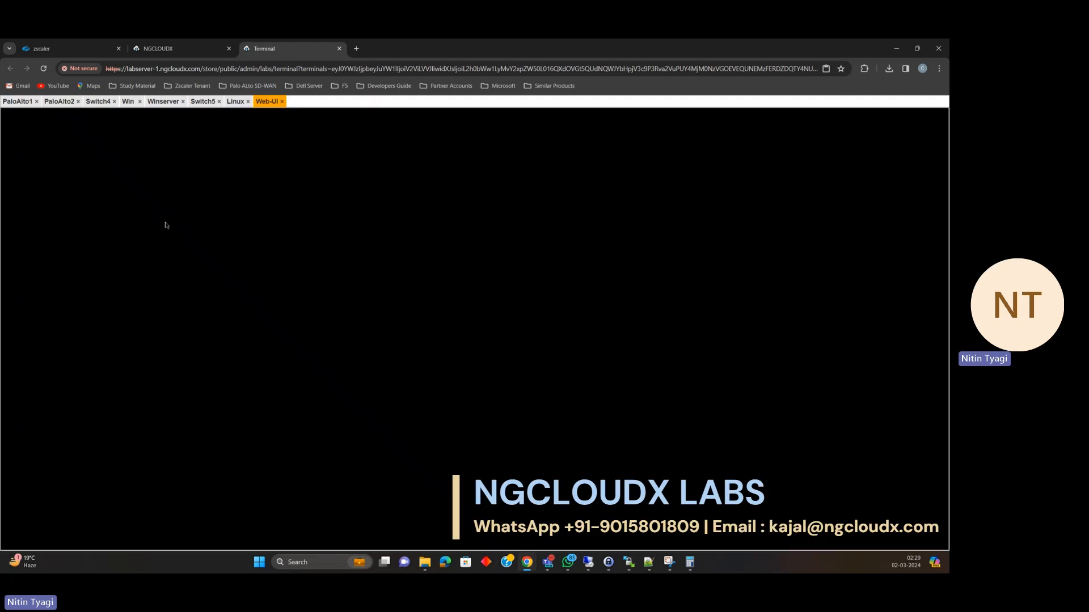
{"action": "right_click", "coordinate": [169, 167]}
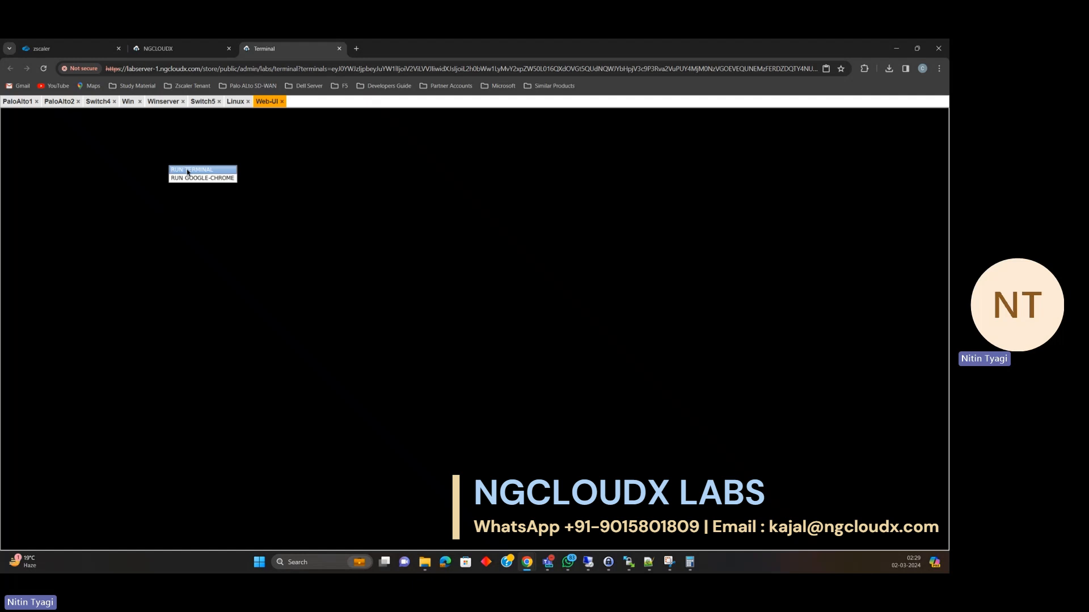
{"action": "left_click", "coordinate": [192, 179]}
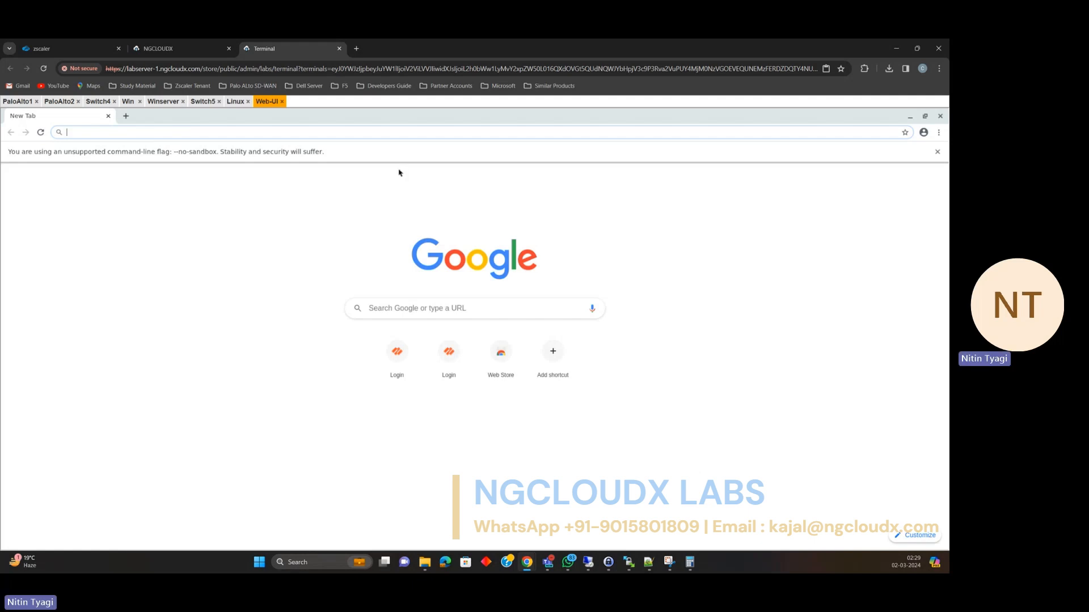
Dismiss Chrome's unsupported-flag warning and keep clipboard access allowed for the lab site.
{"action": "left_click", "coordinate": [938, 152]}
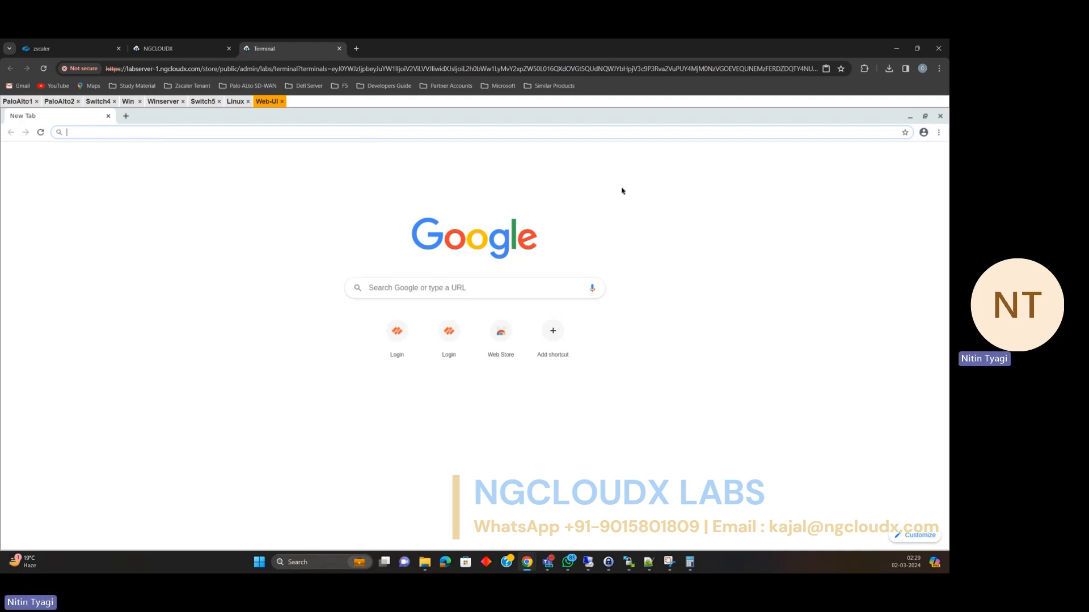
{"action": "left_click", "coordinate": [826, 70]}
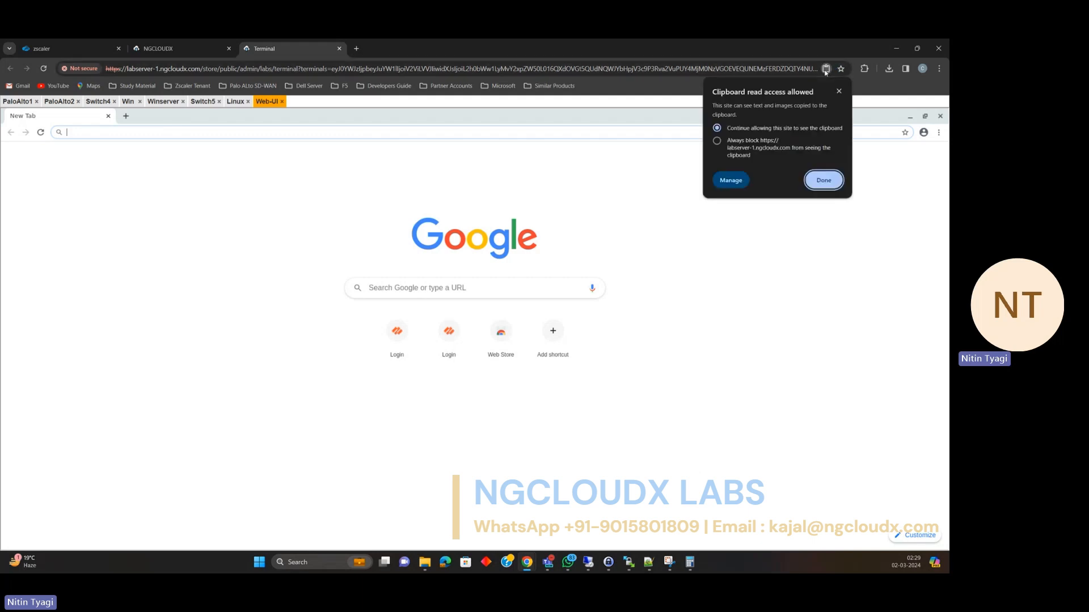
{"action": "left_click", "coordinate": [829, 180]}
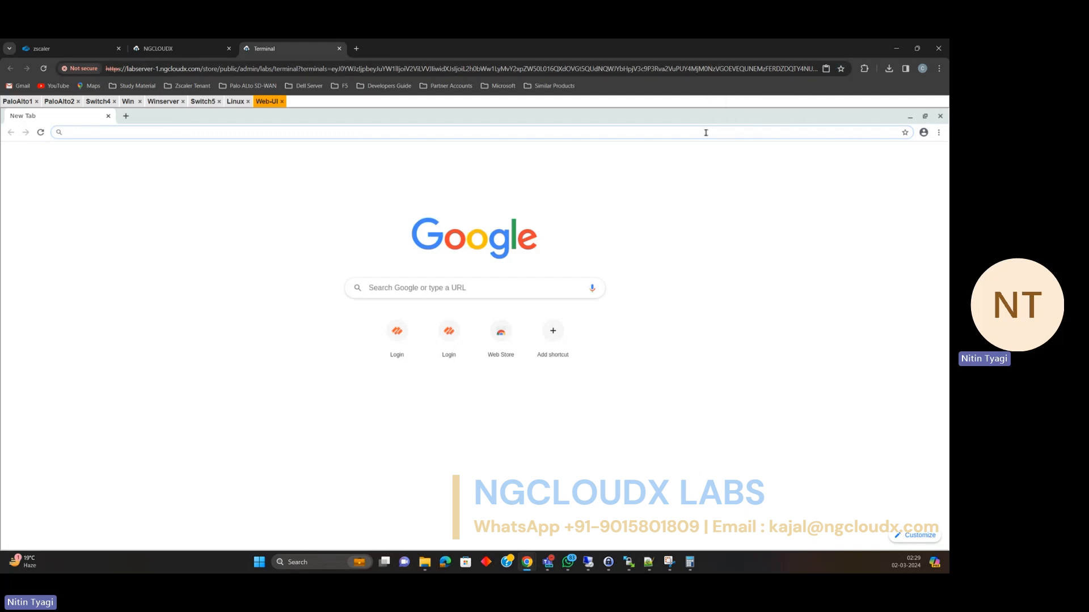
{"action": "type", "text": "htt"}
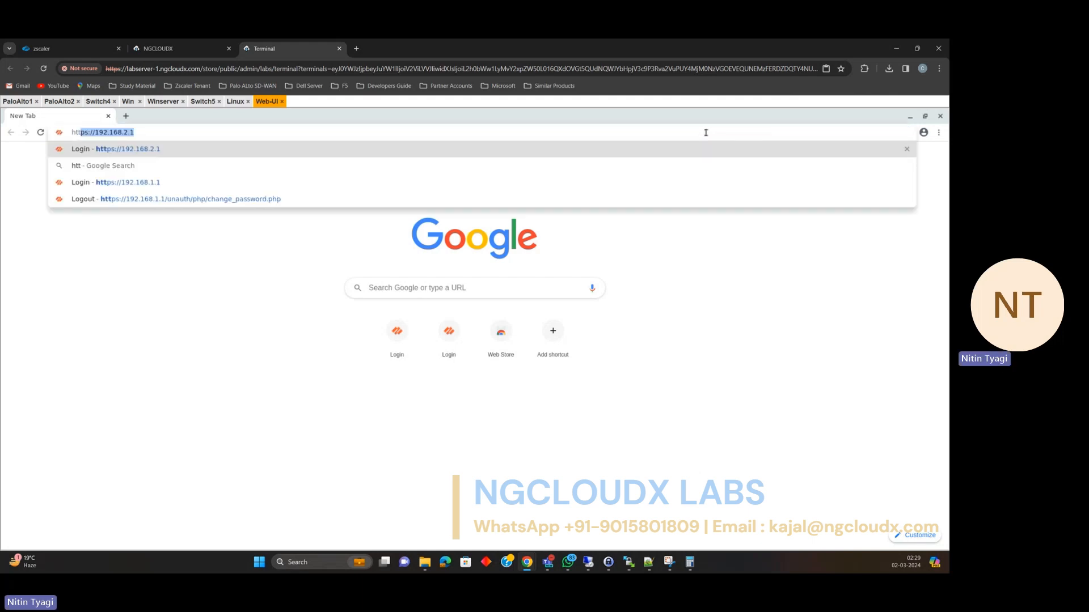
{"action": "type", "text": "ps:"}
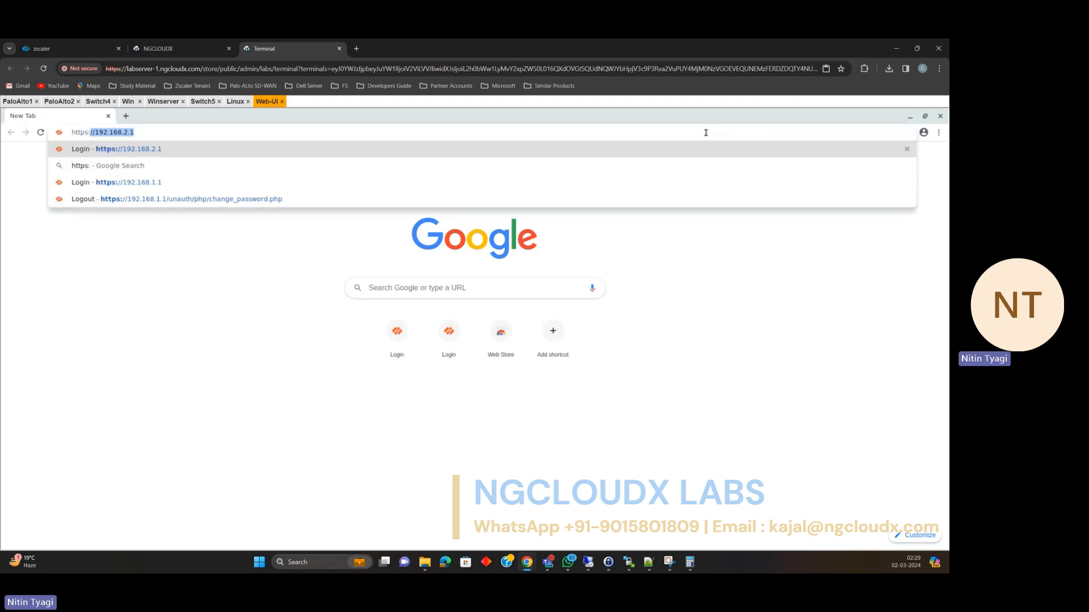
{"action": "type", "text": "//192."}
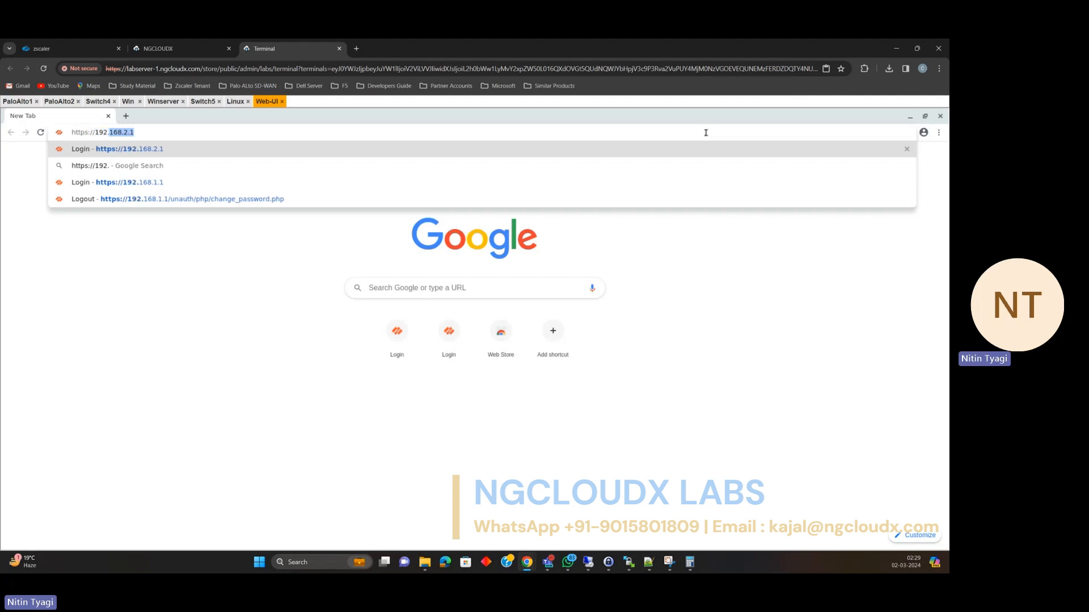
{"action": "type", "text": "168.1.1"}
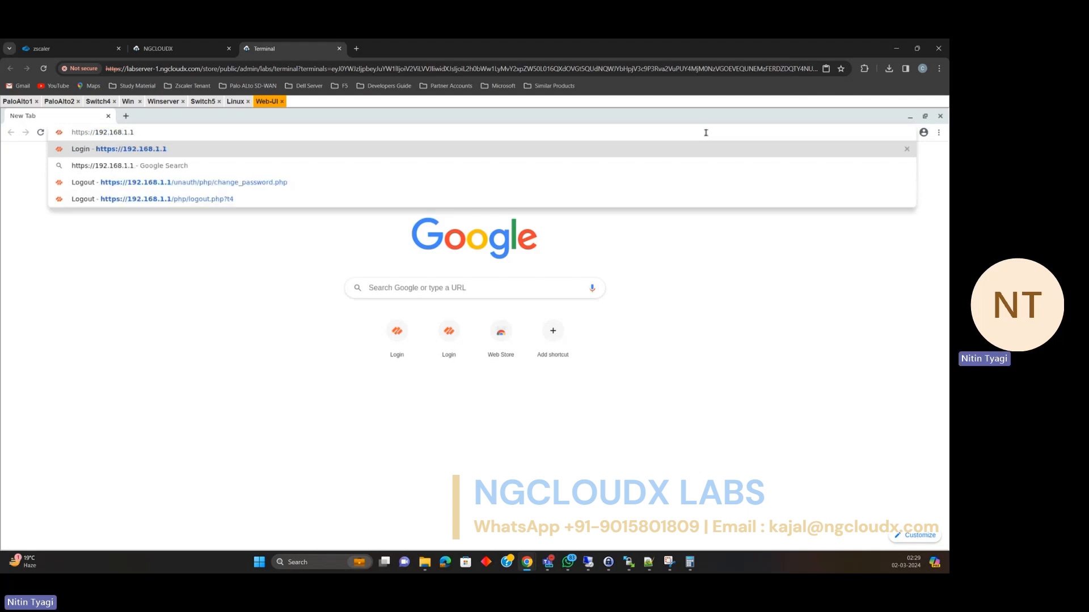
{"action": "key", "text": "Return"}
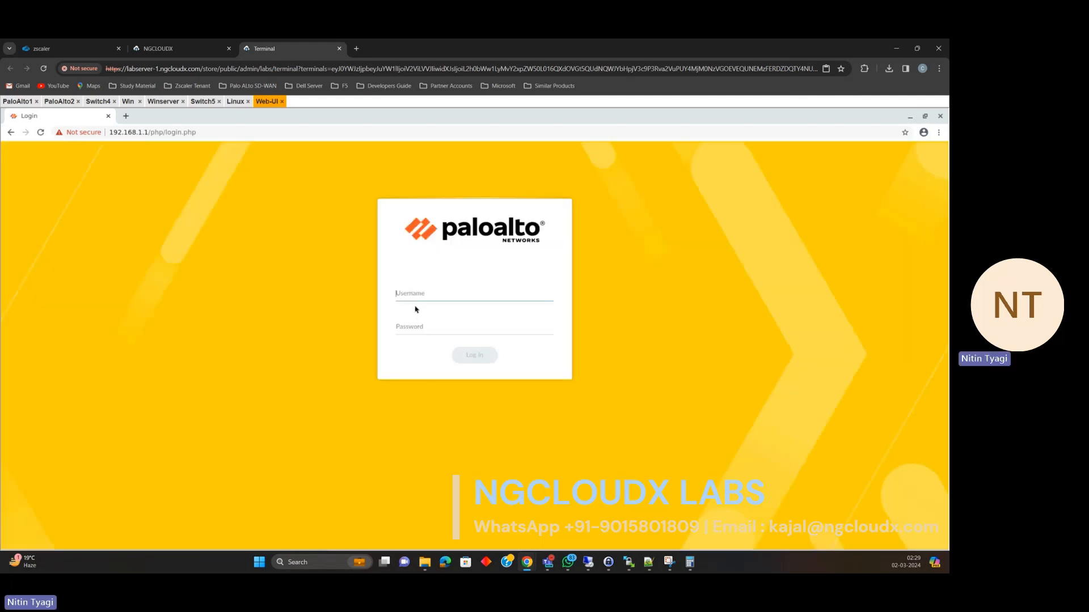
{"action": "type", "text": "admin"}
{"action": "key", "text": "Tab"}
{"action": "type", "text": "admin"}
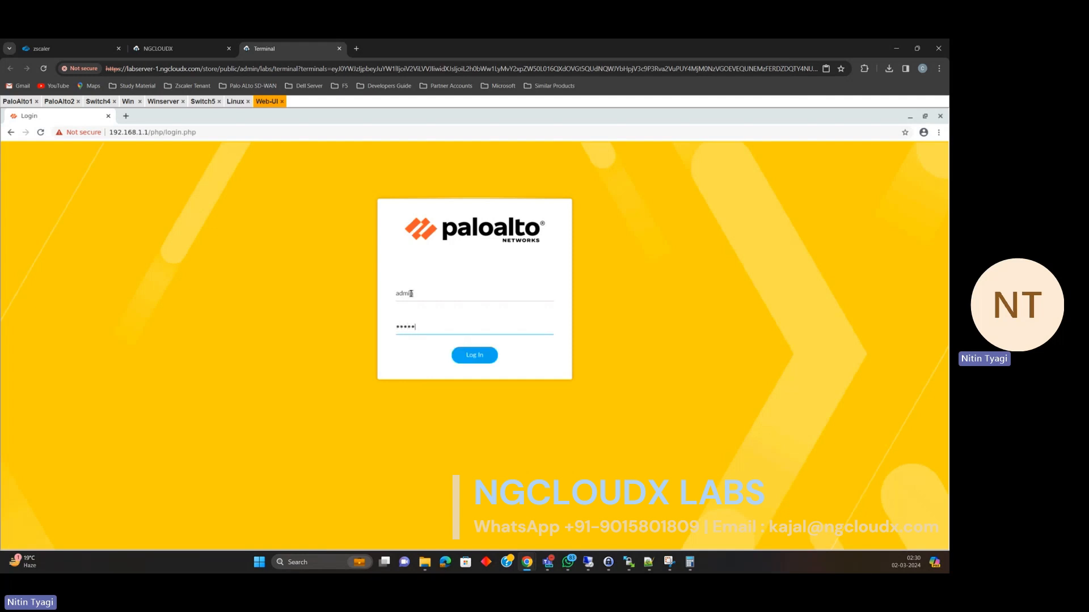
{"action": "key", "text": "Return"}
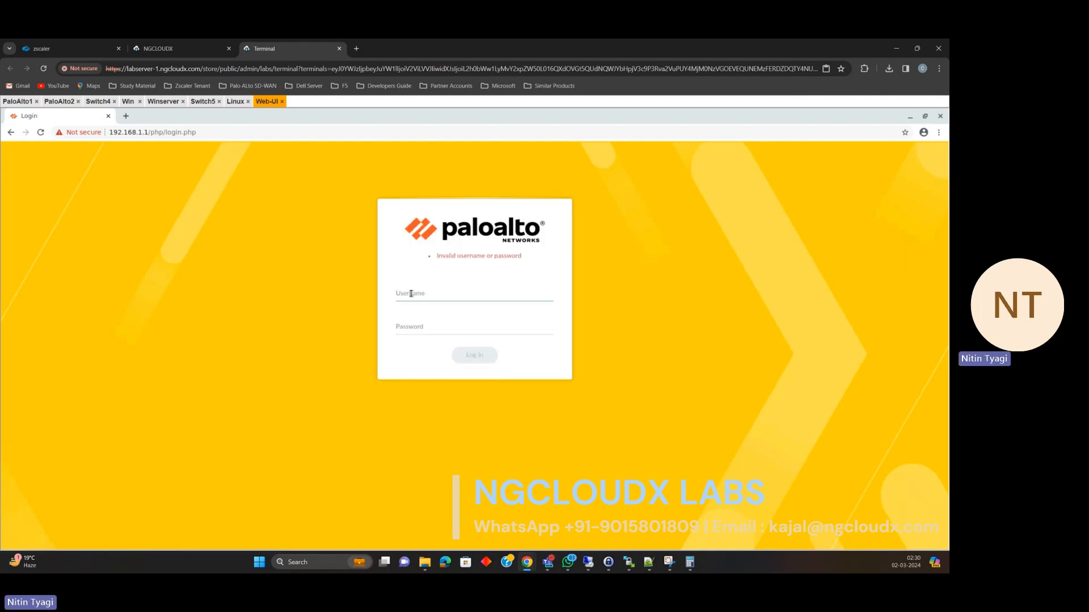
Retry the sign-in with the administrator username and the corrected password.
{"action": "type", "text": "admin"}
{"action": "key", "text": "Tab"}
{"action": "type", "text": "admin1"}
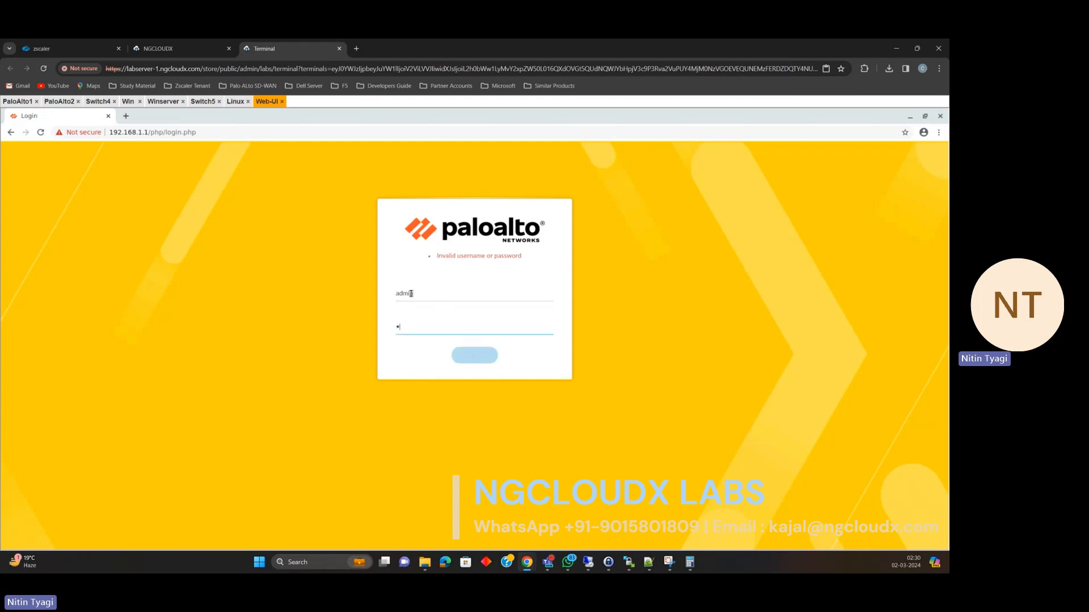
{"action": "key", "text": "Return"}
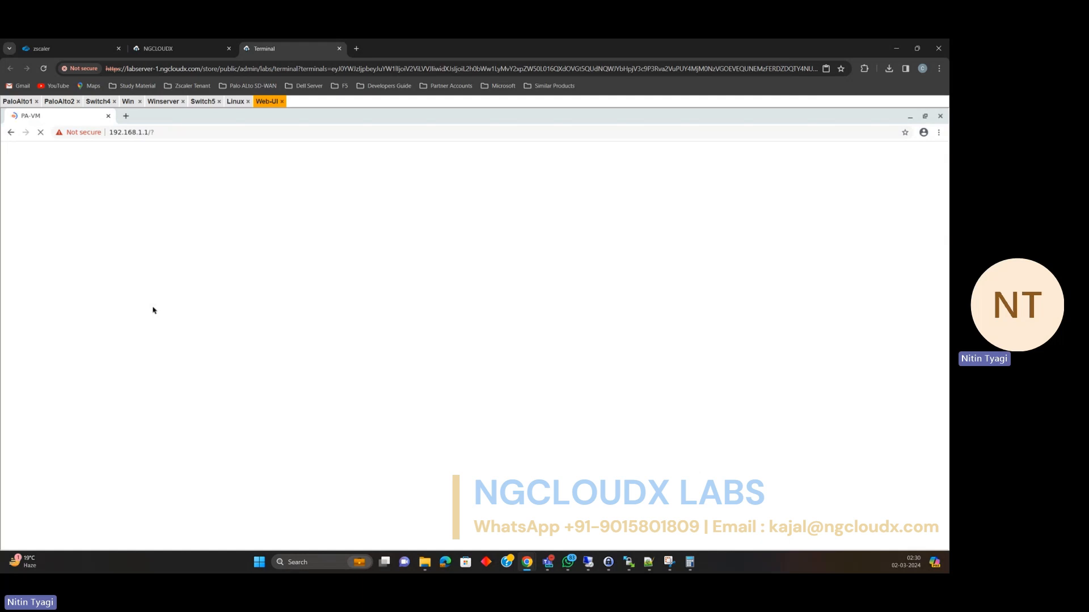
View the topology diagram, then switch to the Win machine's Windows 10 desktop session.
{"action": "left_click", "coordinate": [163, 49]}
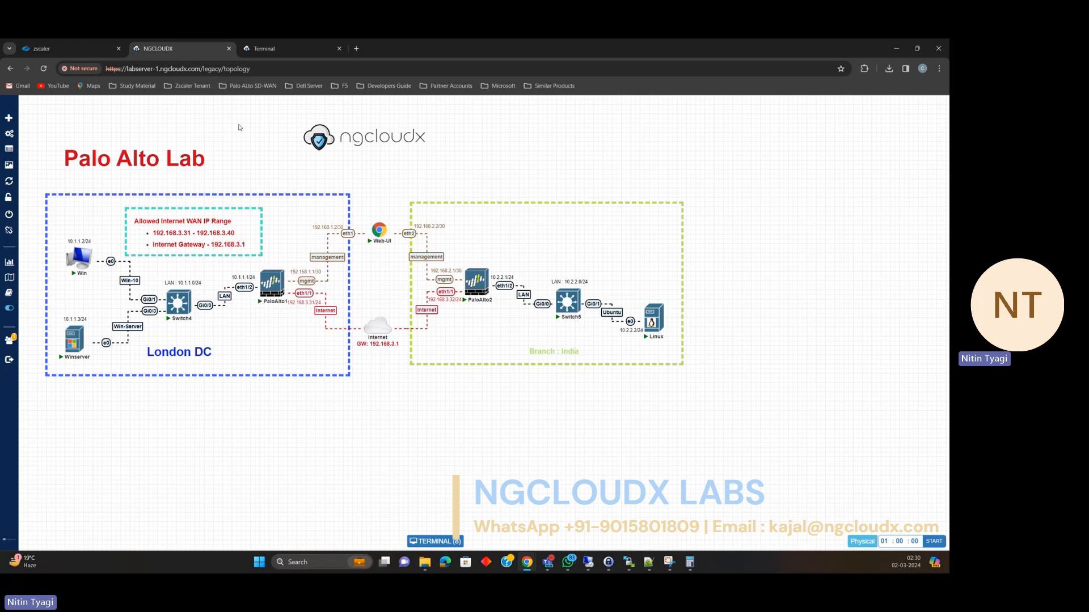
{"action": "left_click", "coordinate": [266, 55]}
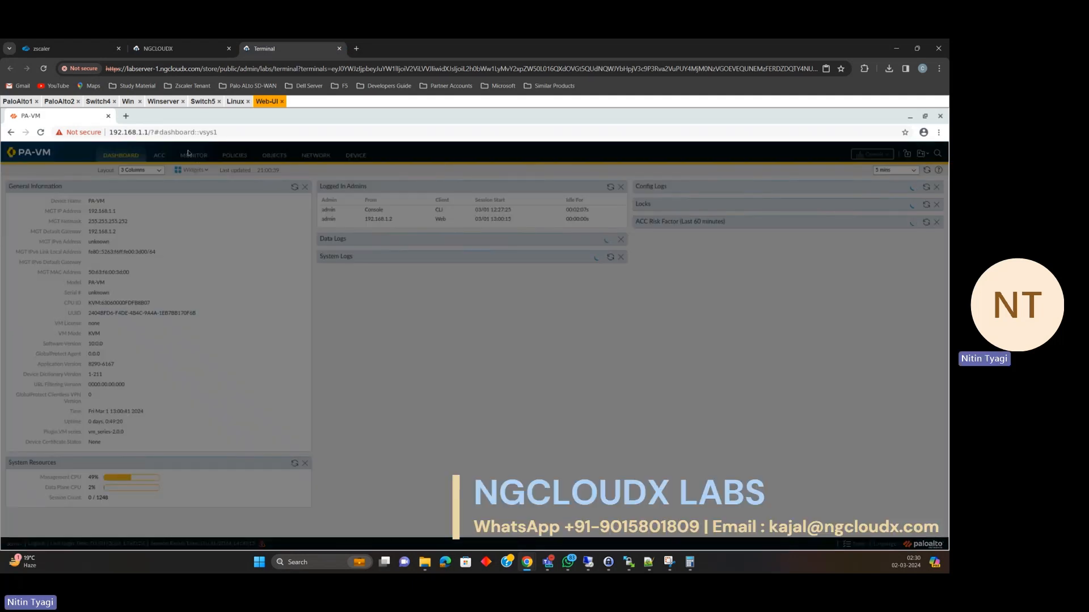
{"action": "left_click", "coordinate": [127, 101]}
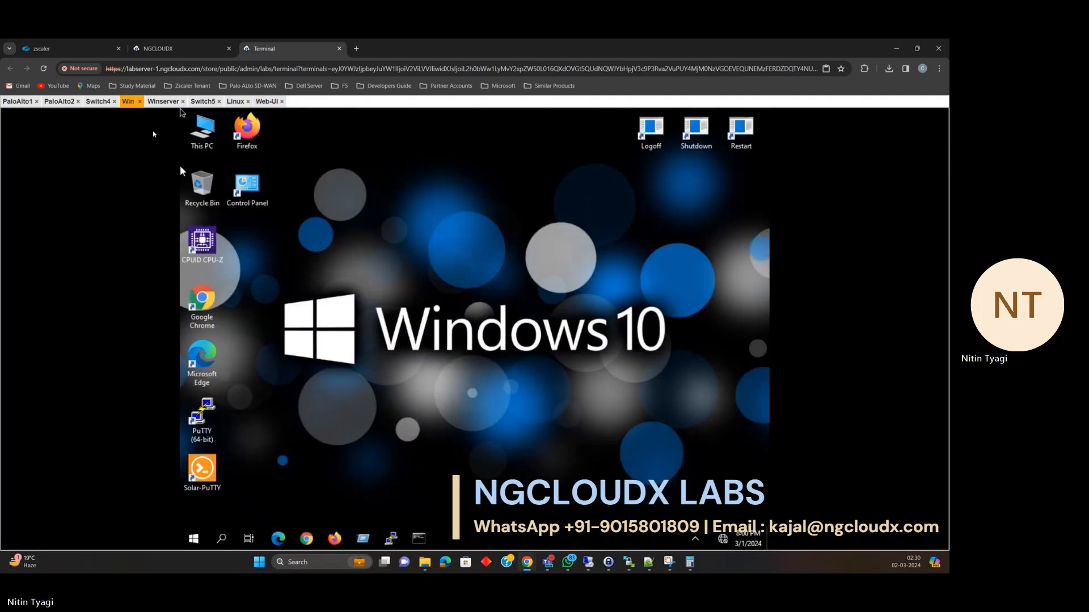
Run 'ping 8.8.8.8 -t' in a Win command prompt and dismiss the PAN-OS welcome notice.
{"action": "left_click", "coordinate": [420, 539]}
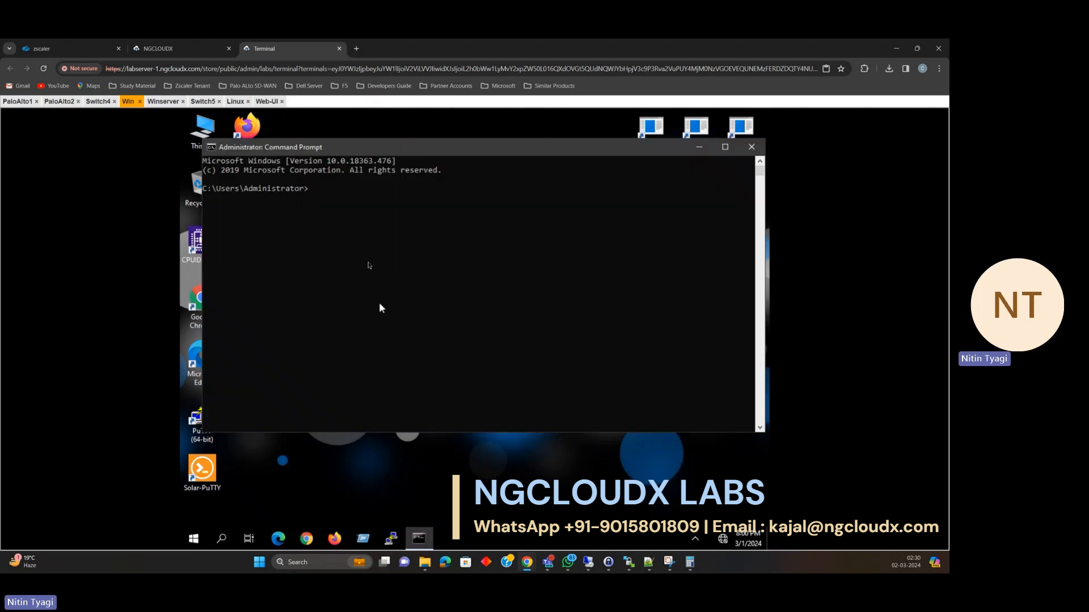
{"action": "left_click", "coordinate": [362, 245]}
{"action": "type", "text": "ping 8.8.8.8 -t"}
{"action": "key", "text": "Return"}
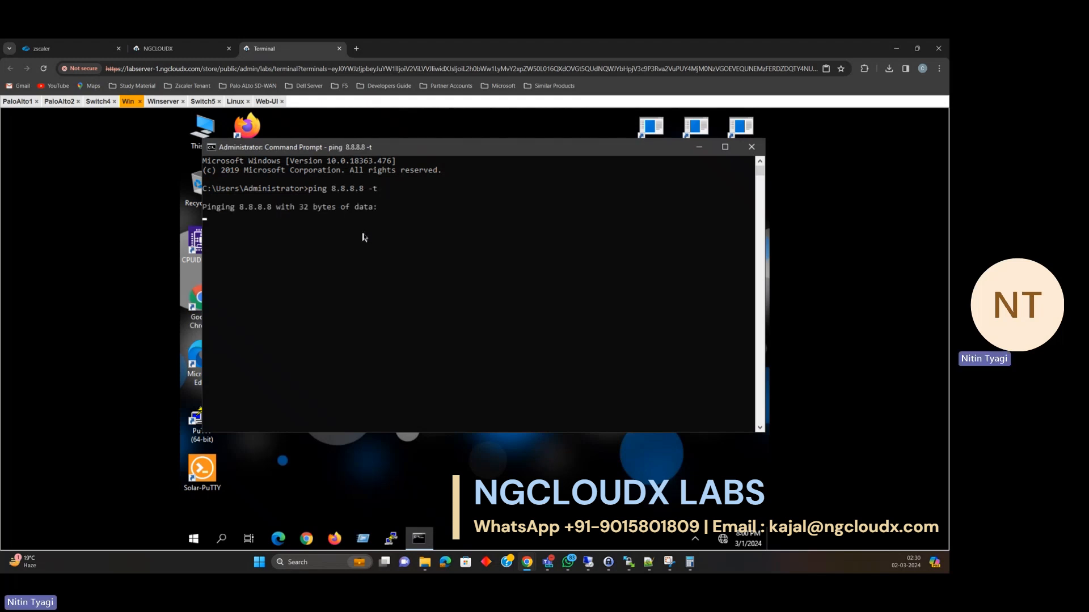
{"action": "left_click", "coordinate": [263, 103]}
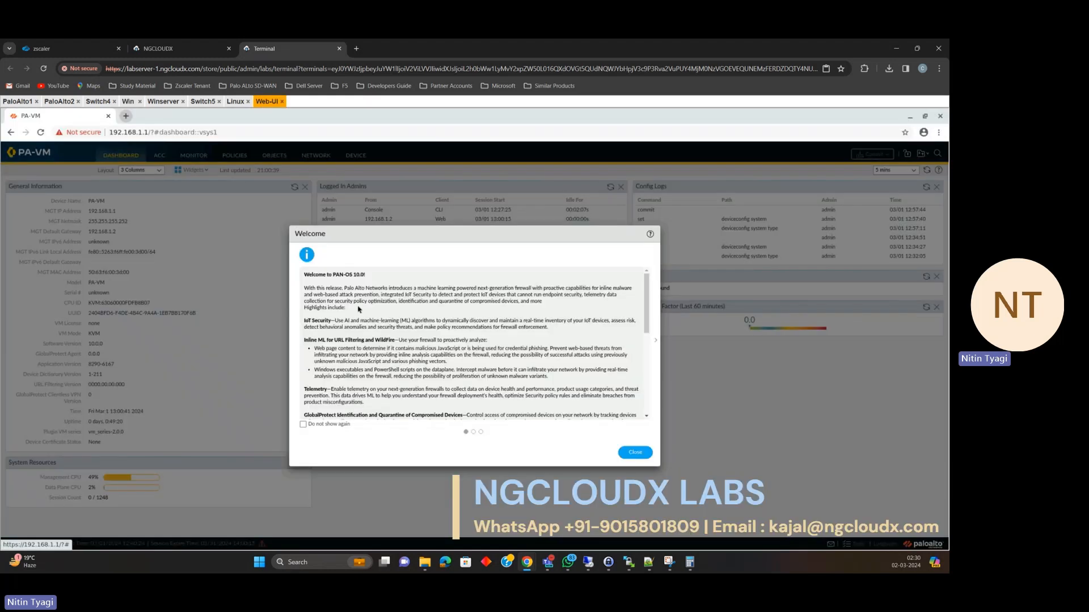
{"action": "left_click", "coordinate": [634, 452]}
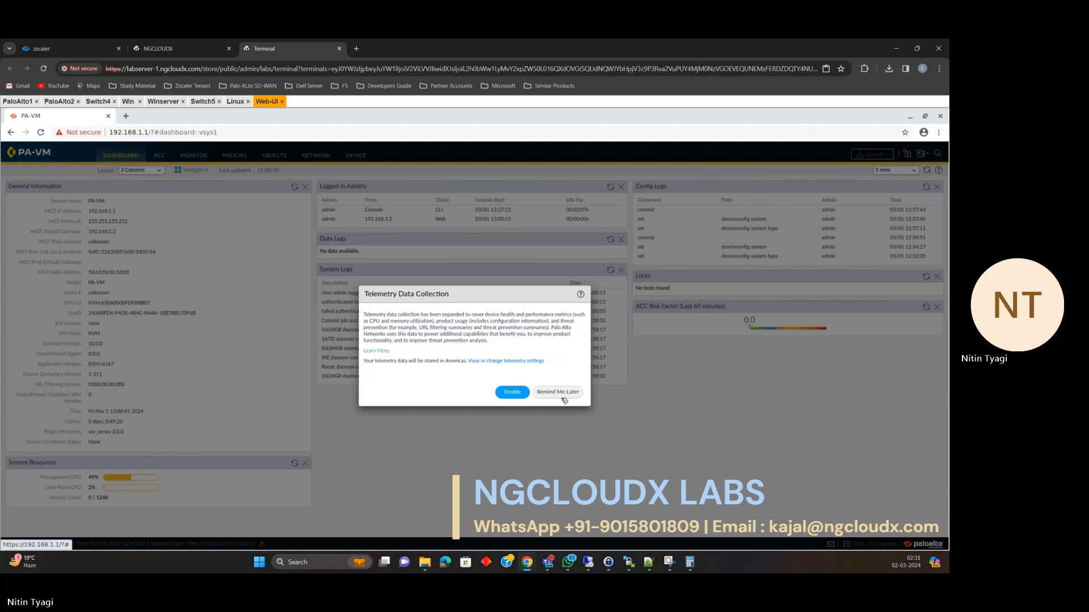
Dismiss the telemetry prompt and open ethernet1/1 from the Interfaces list.
{"action": "left_click", "coordinate": [557, 392]}
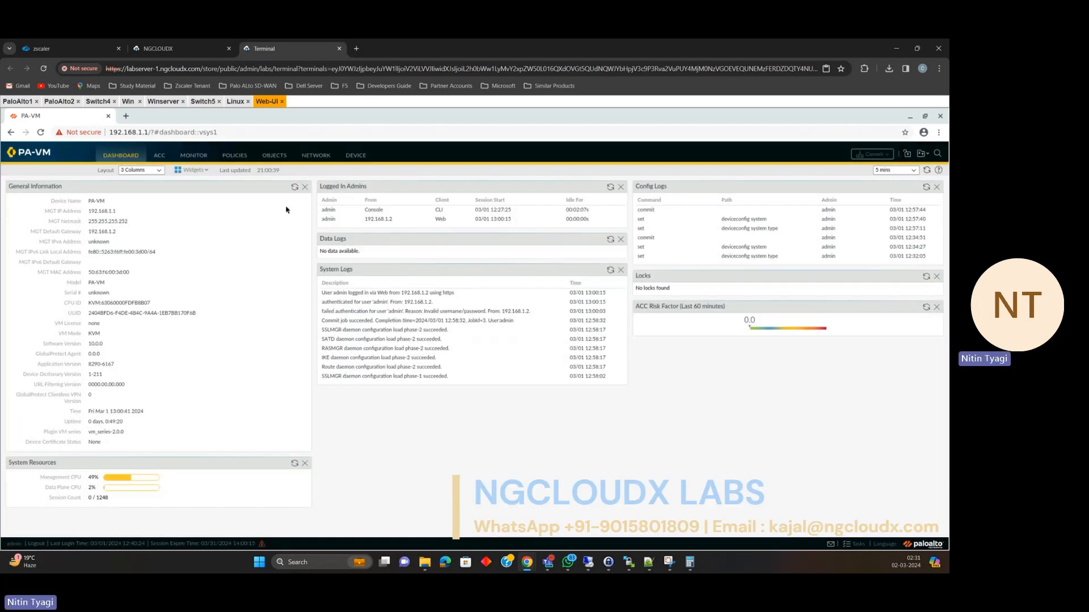
{"action": "left_click", "coordinate": [320, 157]}
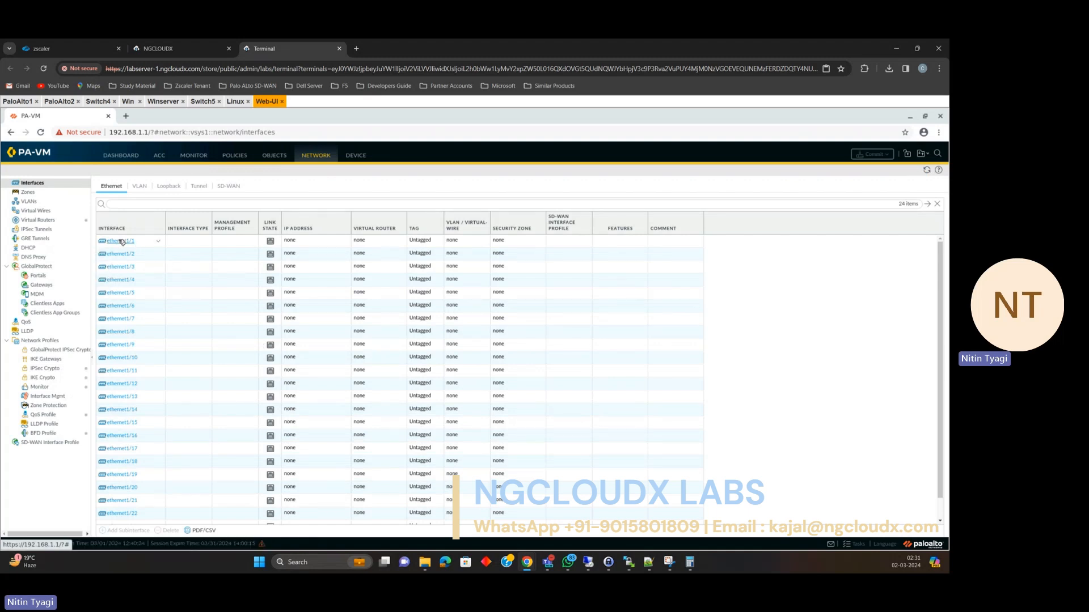
{"action": "left_click", "coordinate": [121, 242]}
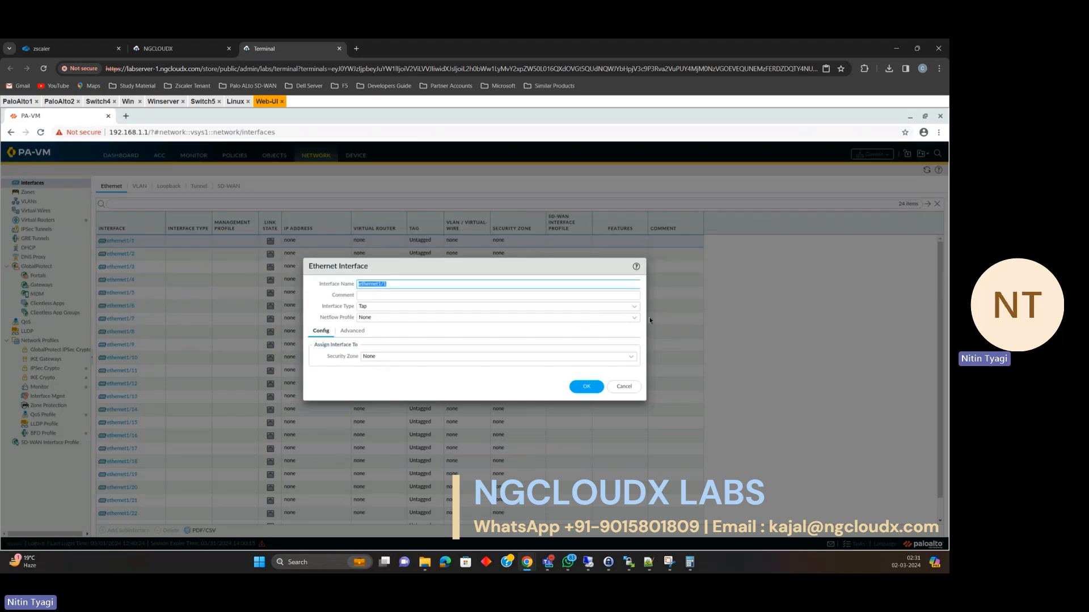
Make ethernet1/1 Layer3 on the default virtual router, in a new Untrust zone.
{"action": "left_click", "coordinate": [639, 309]}
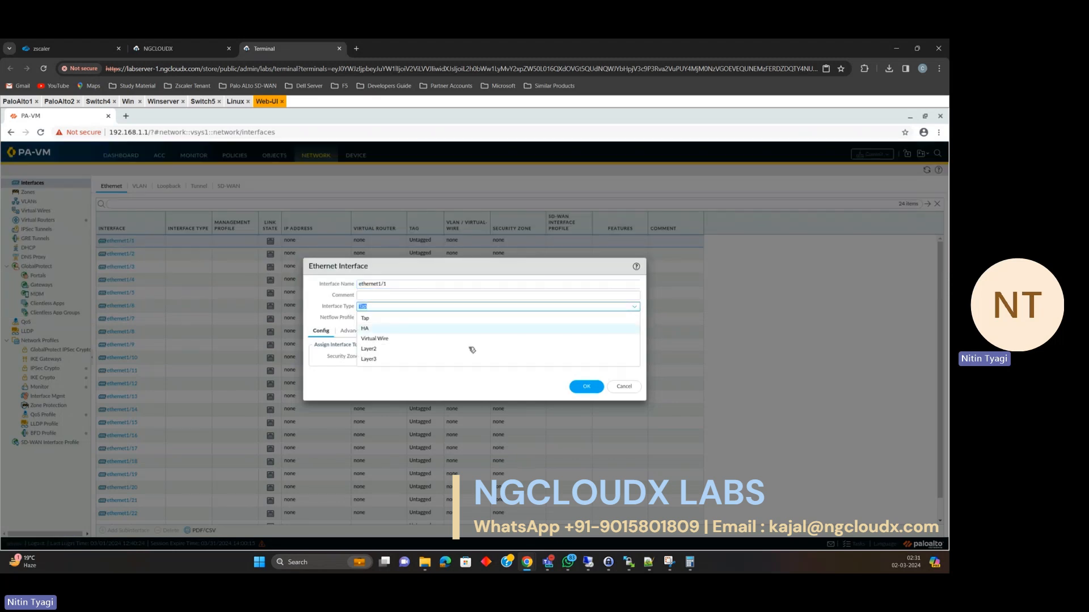
{"action": "left_click", "coordinate": [451, 360]}
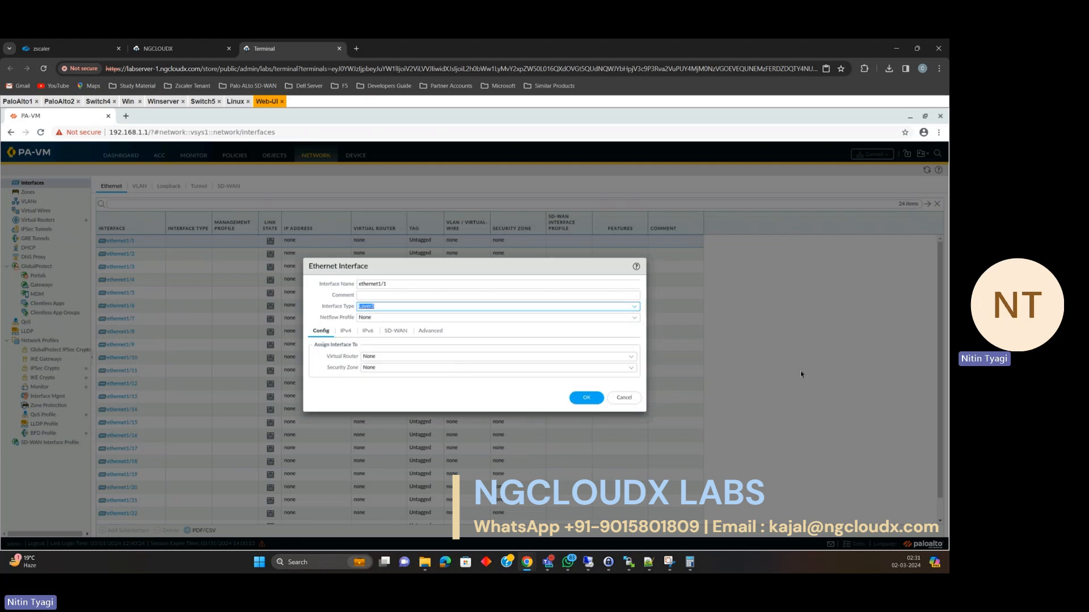
{"action": "left_click", "coordinate": [631, 356]}
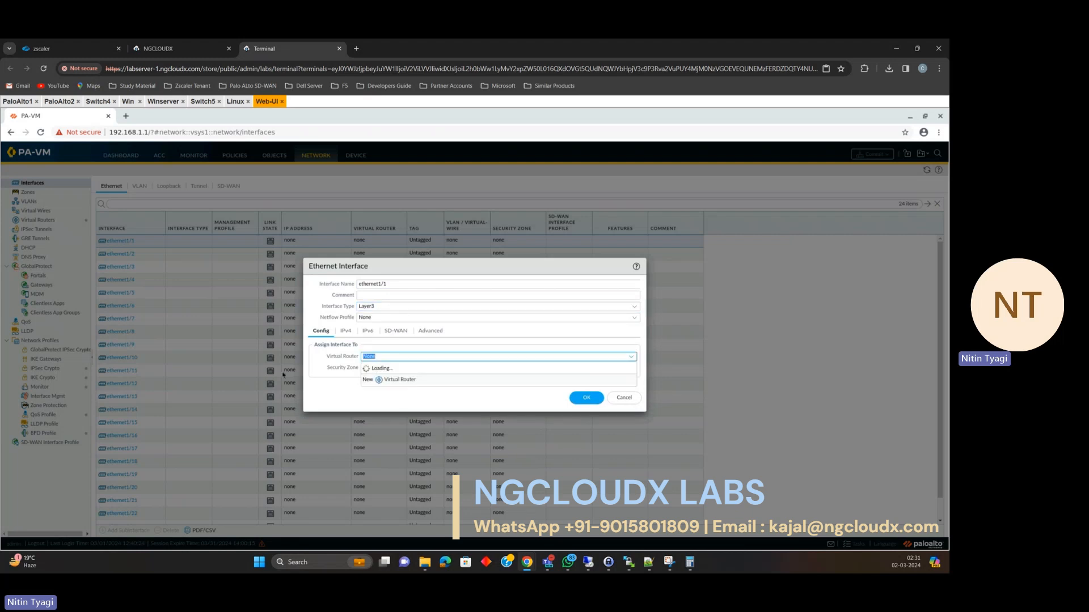
{"action": "left_click", "coordinate": [624, 378]}
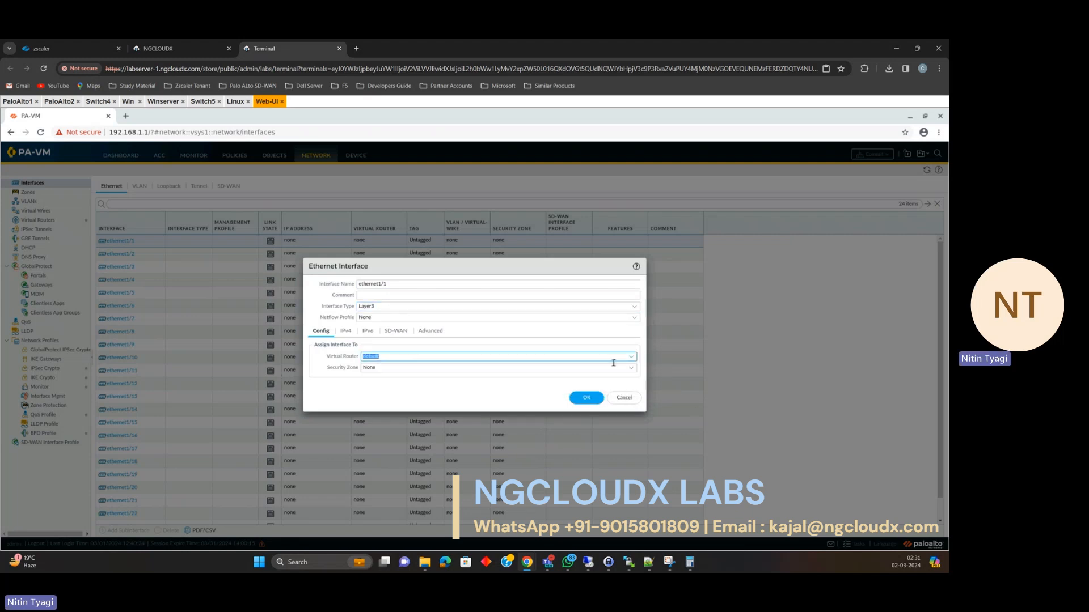
{"action": "left_click", "coordinate": [631, 368]}
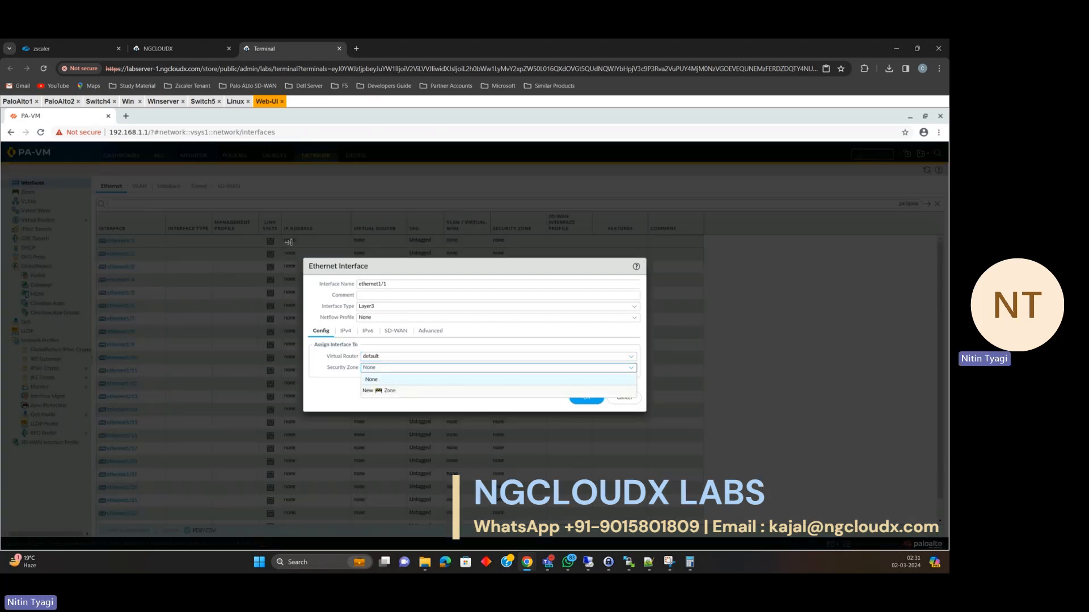
{"action": "left_click", "coordinate": [381, 391]}
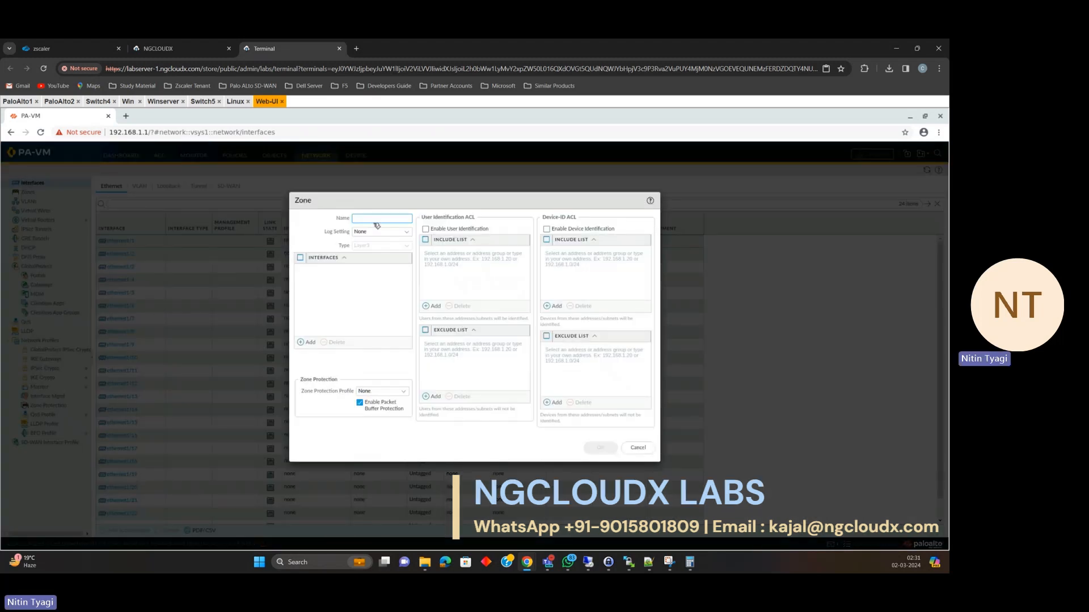
{"action": "type", "text": "Unt"}
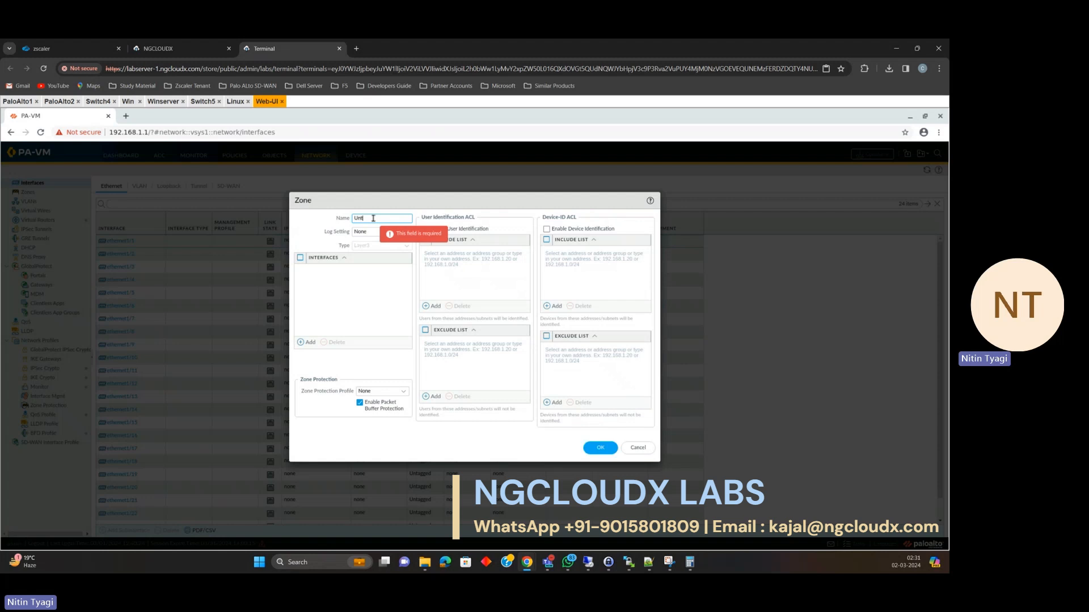
{"action": "type", "text": "rust"}
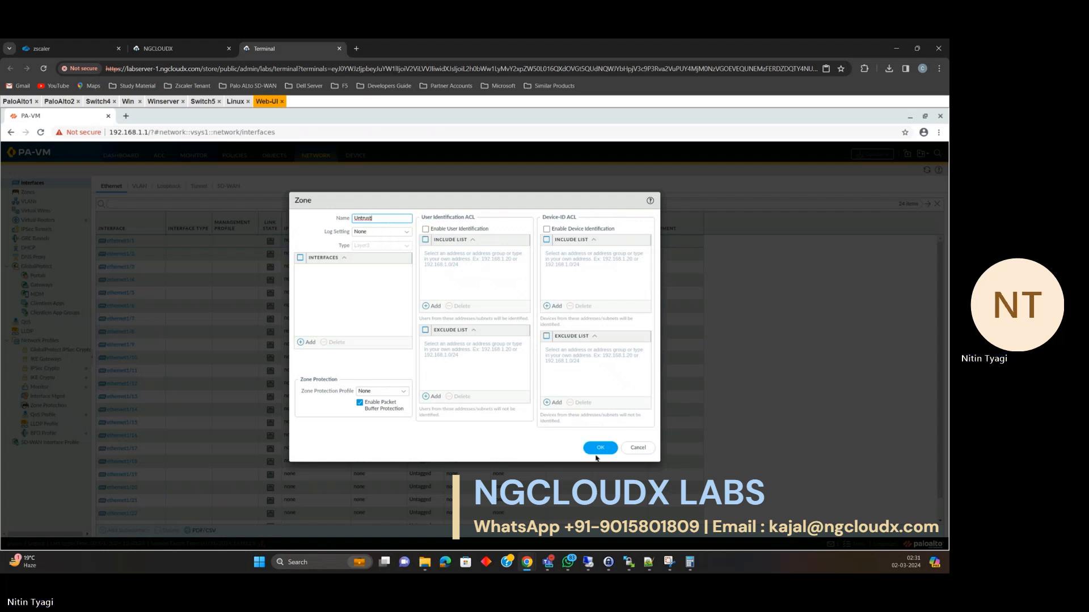
{"action": "left_click", "coordinate": [599, 449]}
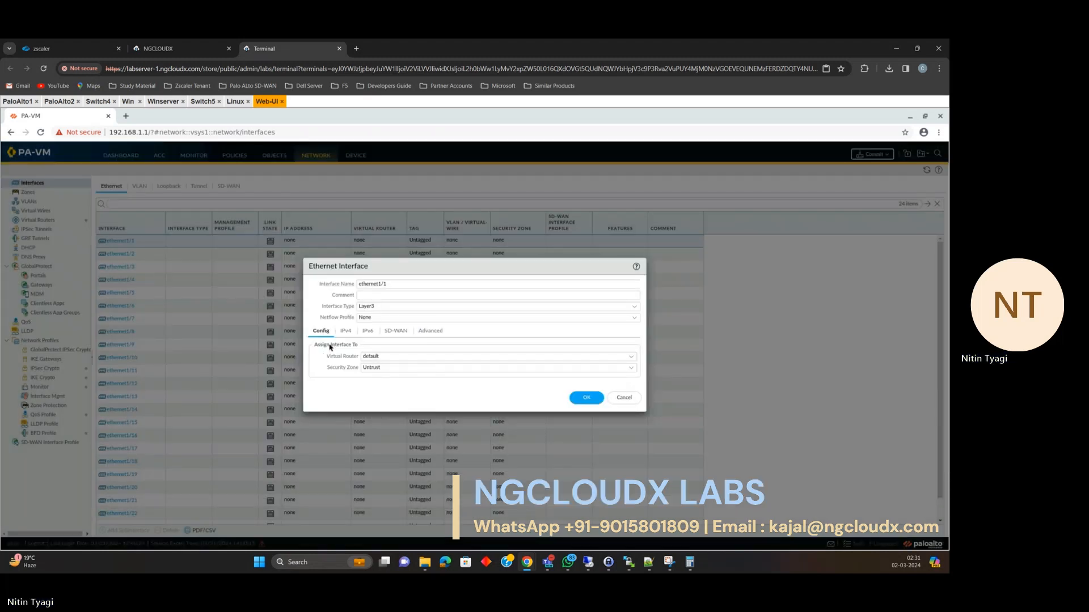
Give ethernet1/1 the static IPv4 address 192.168.3.31/24 and save the interface.
{"action": "left_click", "coordinate": [347, 331]}
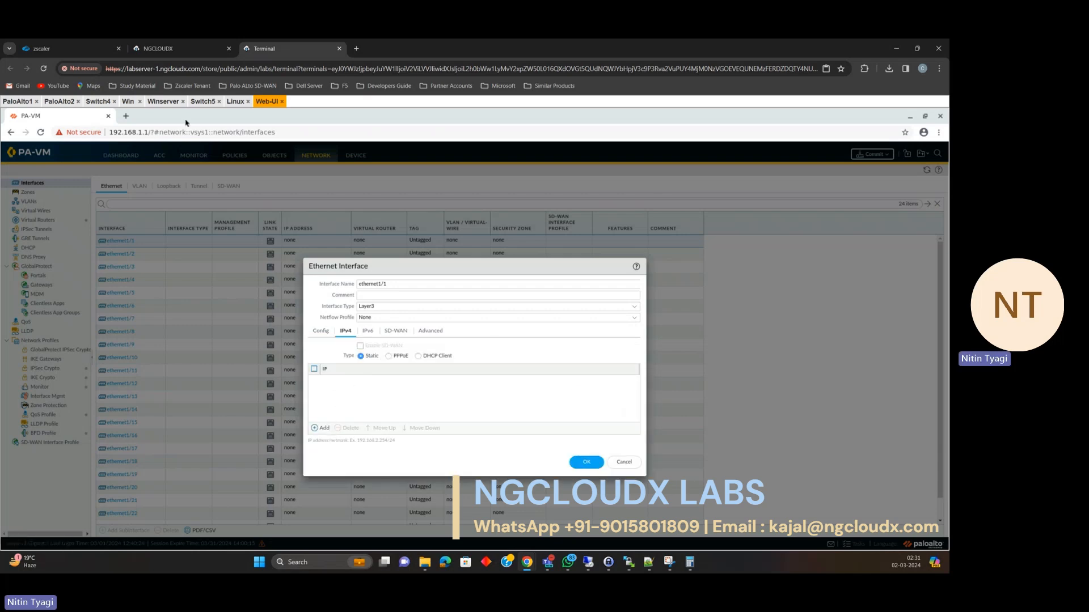
{"action": "left_click", "coordinate": [165, 48]}
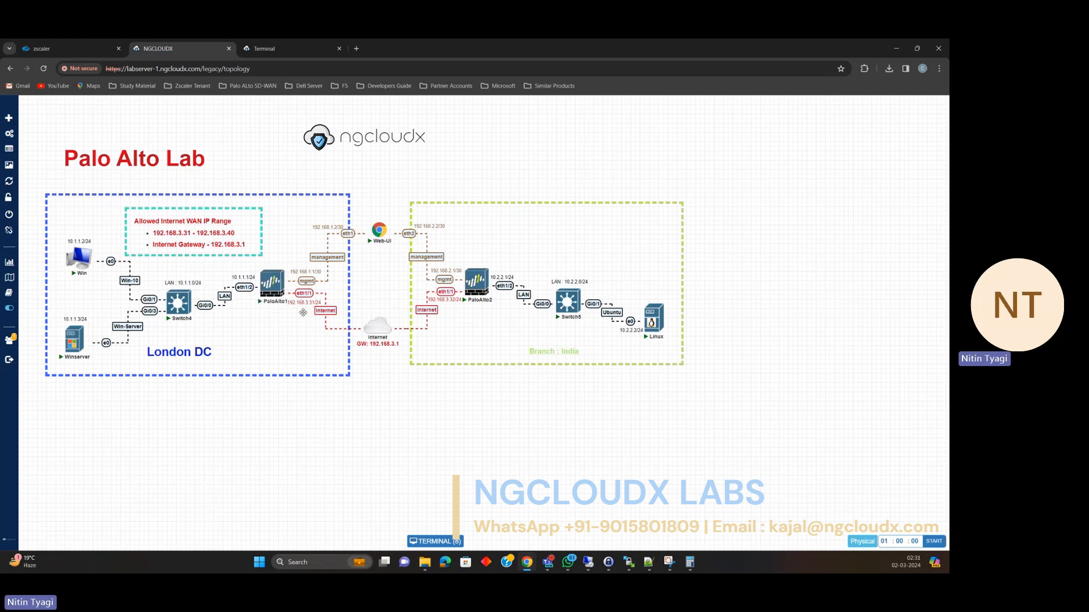
{"action": "left_click", "coordinate": [268, 48]}
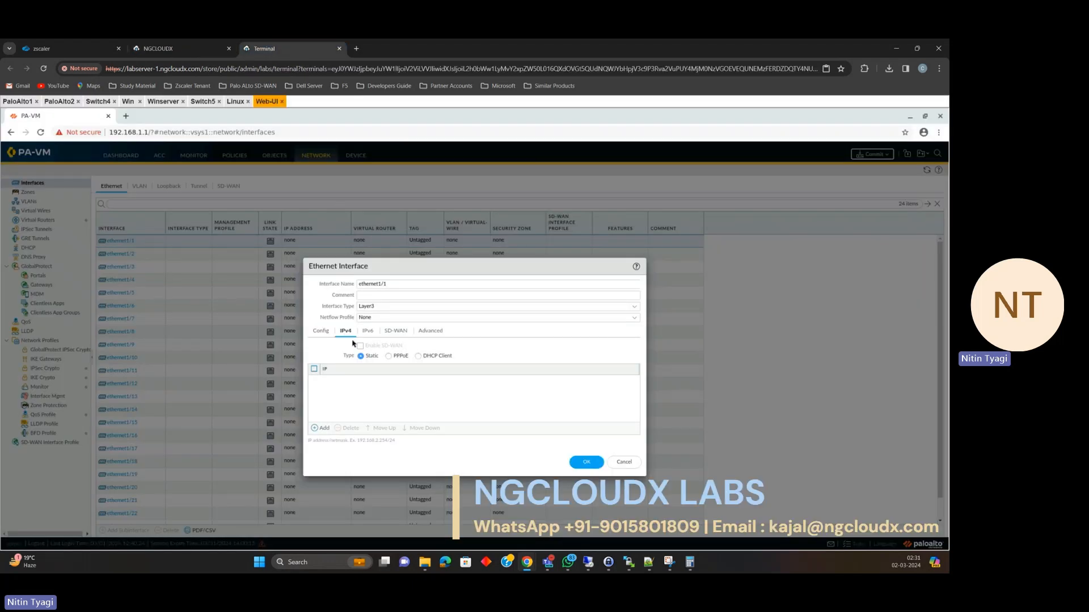
{"action": "left_click", "coordinate": [321, 428]}
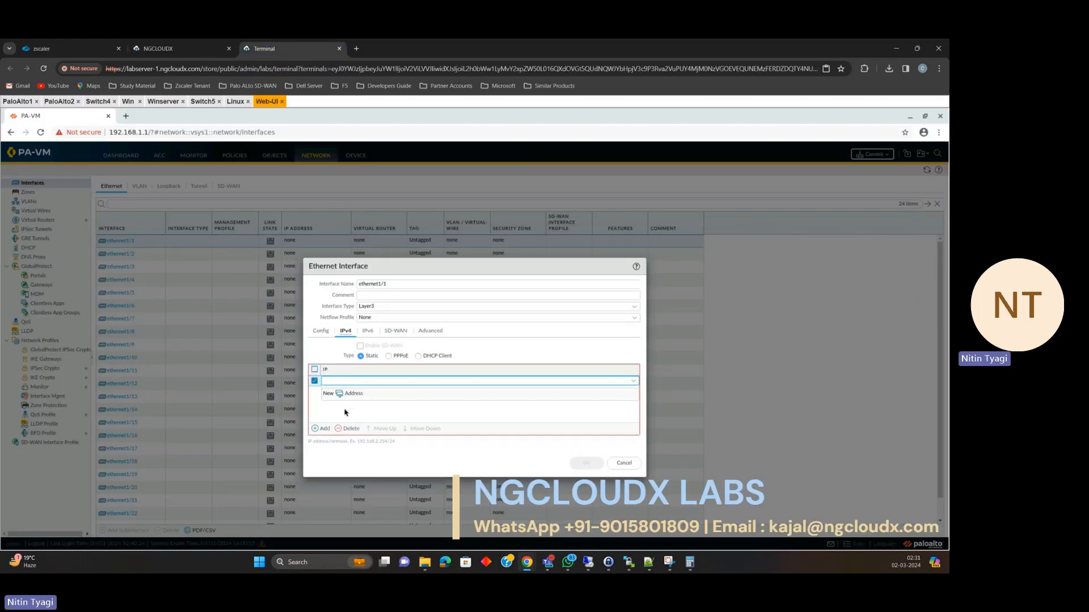
{"action": "type", "text": "192.168.3.31/24"}
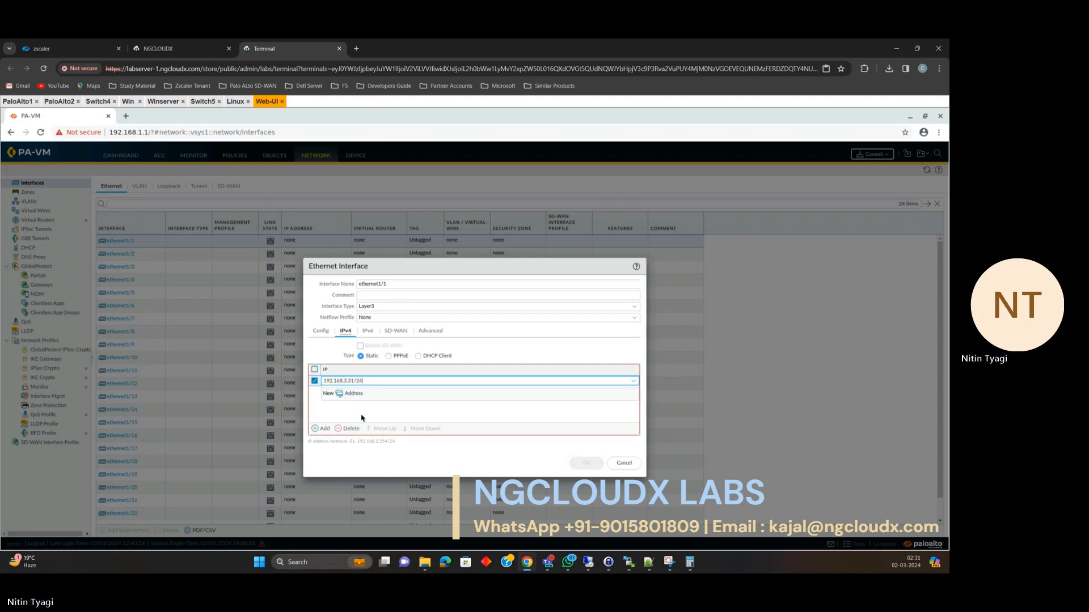
{"action": "left_click", "coordinate": [361, 415]}
{"action": "left_click", "coordinate": [588, 463]}
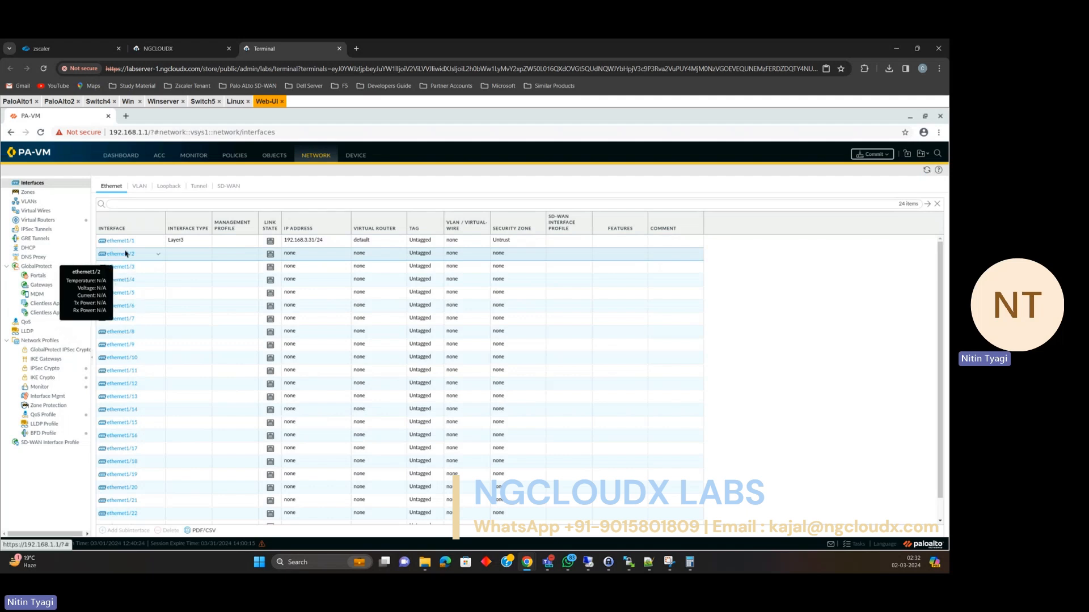
Make ethernet1/2 Layer3 on the default virtual router, in a new Trust zone.
{"action": "left_click", "coordinate": [121, 254]}
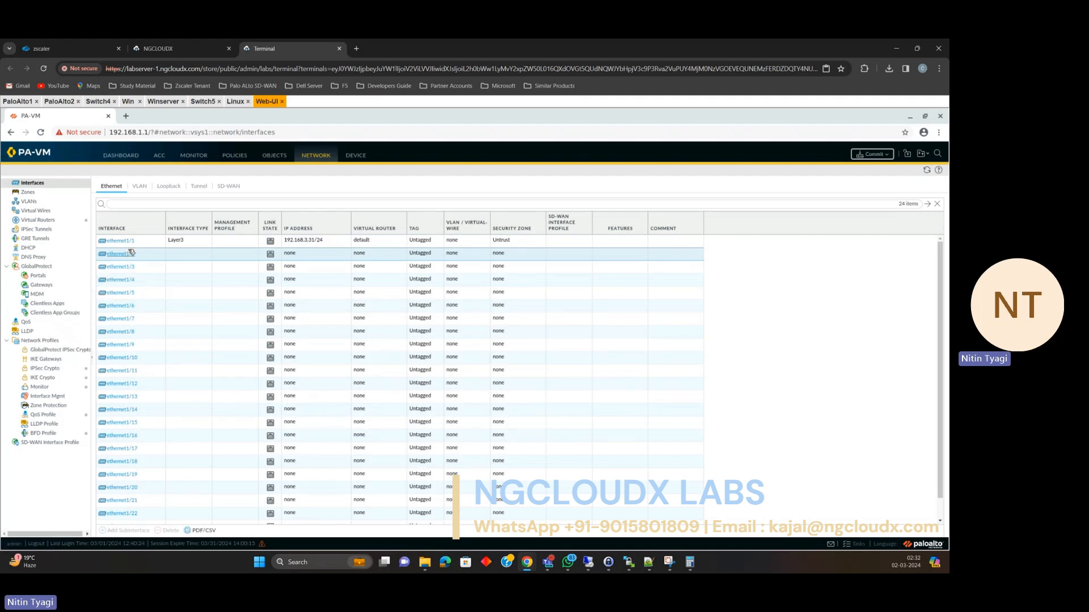
{"action": "left_click", "coordinate": [168, 50]}
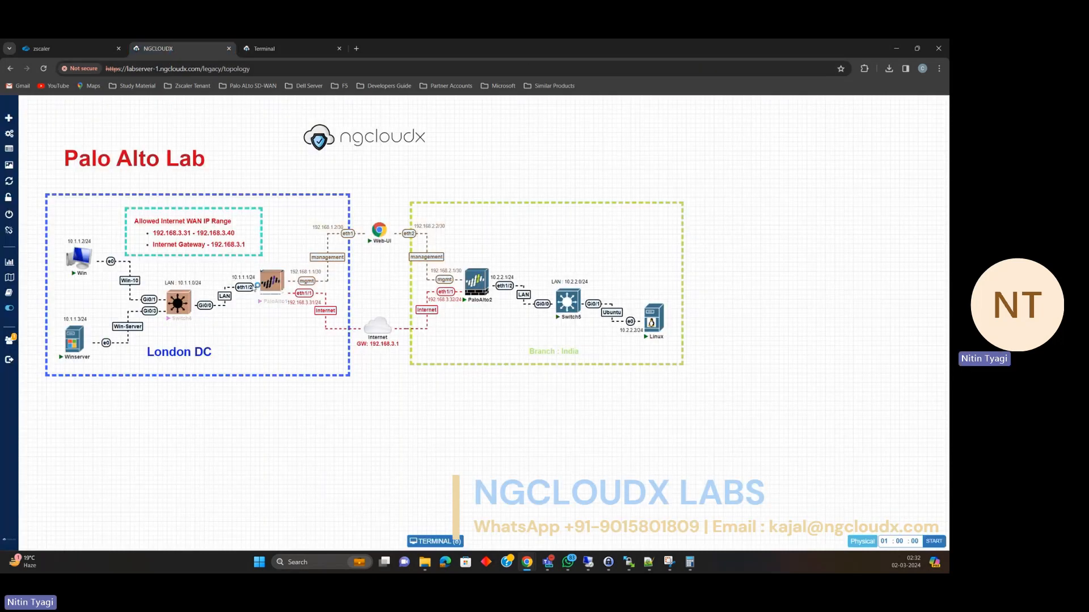
{"action": "left_click", "coordinate": [277, 48]}
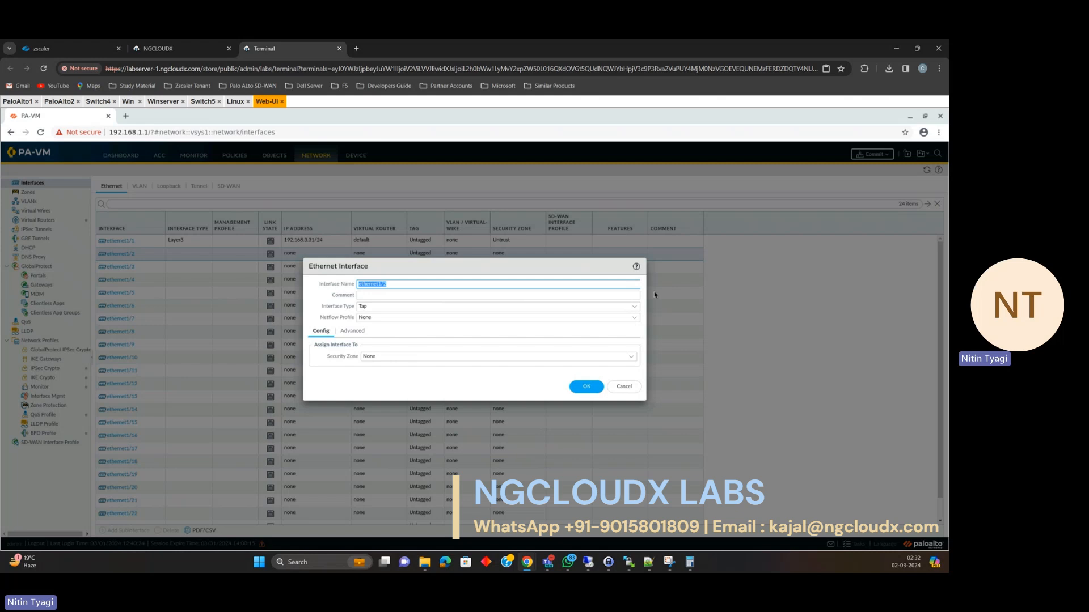
{"action": "left_click", "coordinate": [634, 307]}
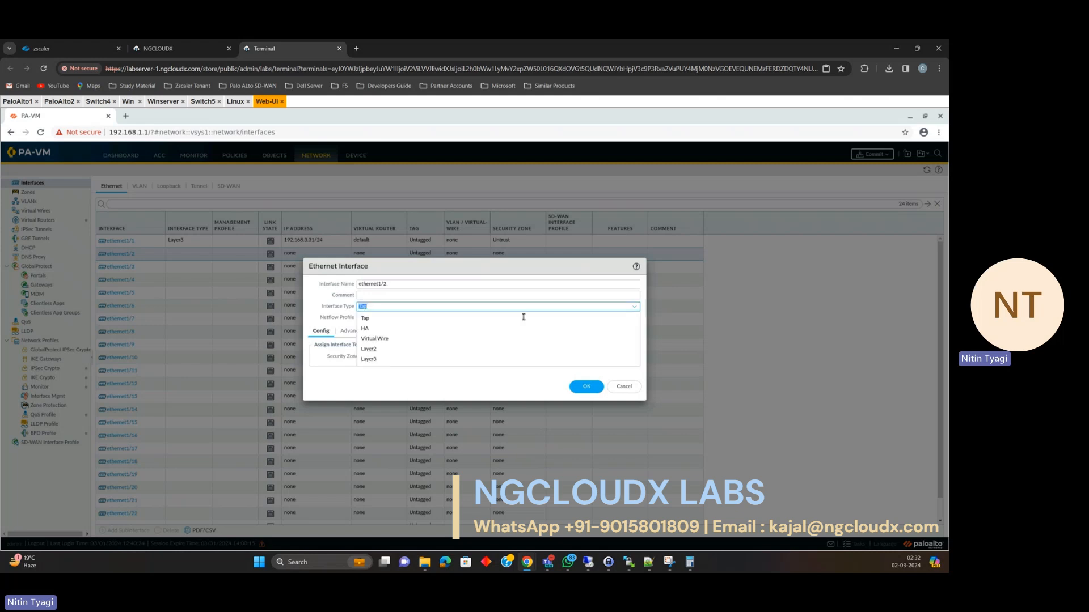
{"action": "left_click", "coordinate": [618, 361]}
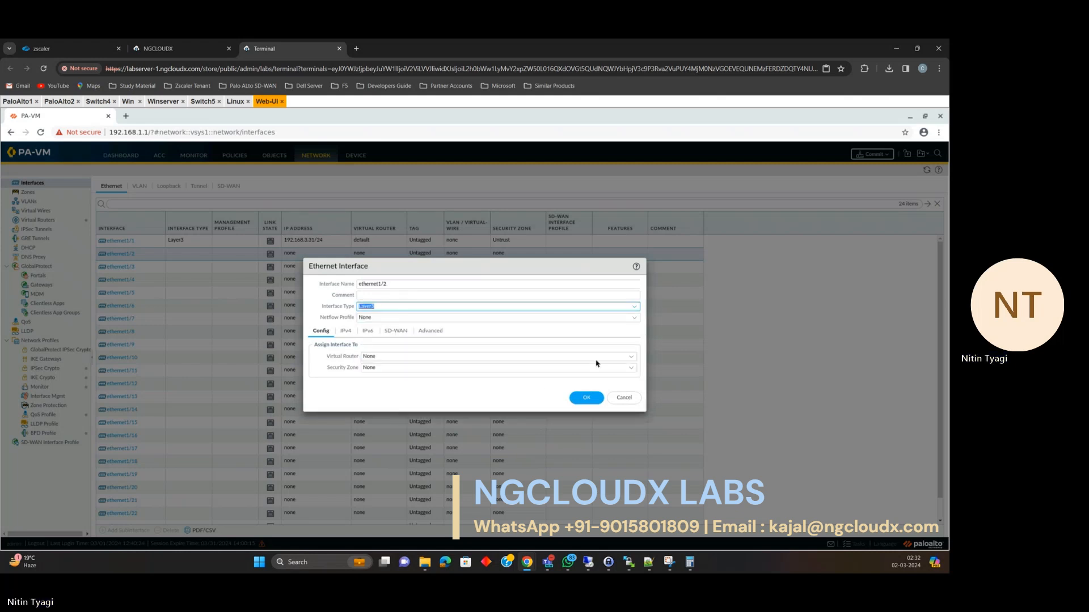
{"action": "left_click", "coordinate": [631, 357]}
{"action": "left_click", "coordinate": [414, 379]}
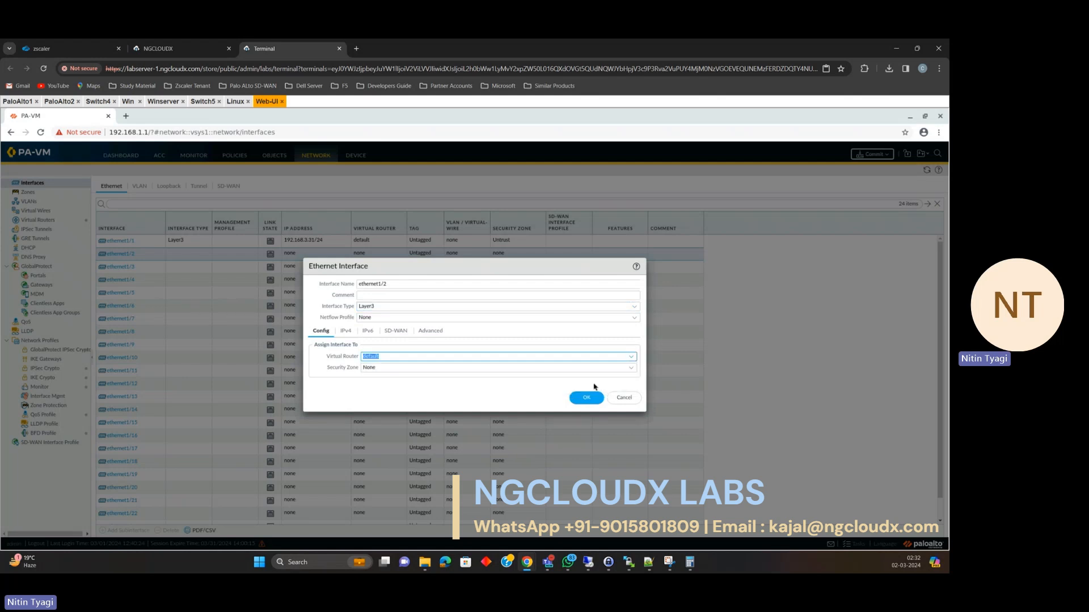
{"action": "left_click", "coordinate": [631, 367]}
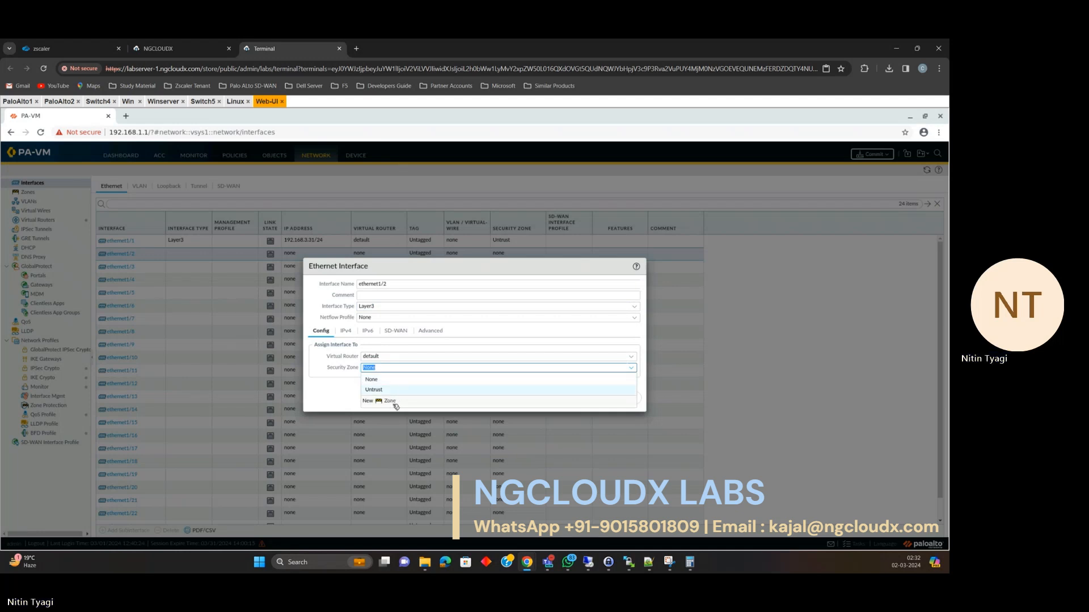
{"action": "left_click", "coordinate": [390, 401]}
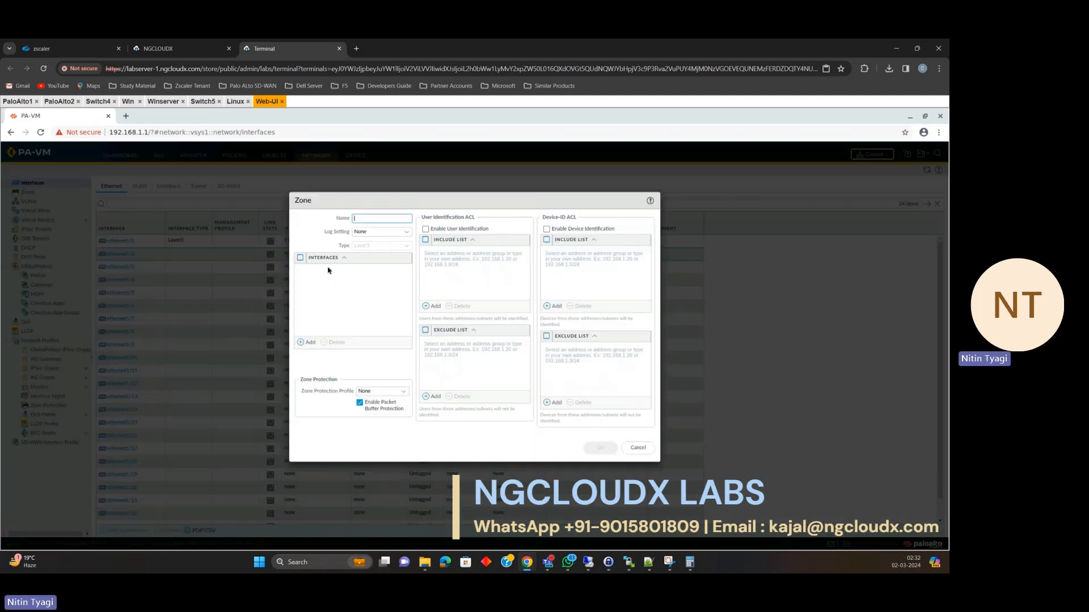
{"action": "type", "text": "Tr"}
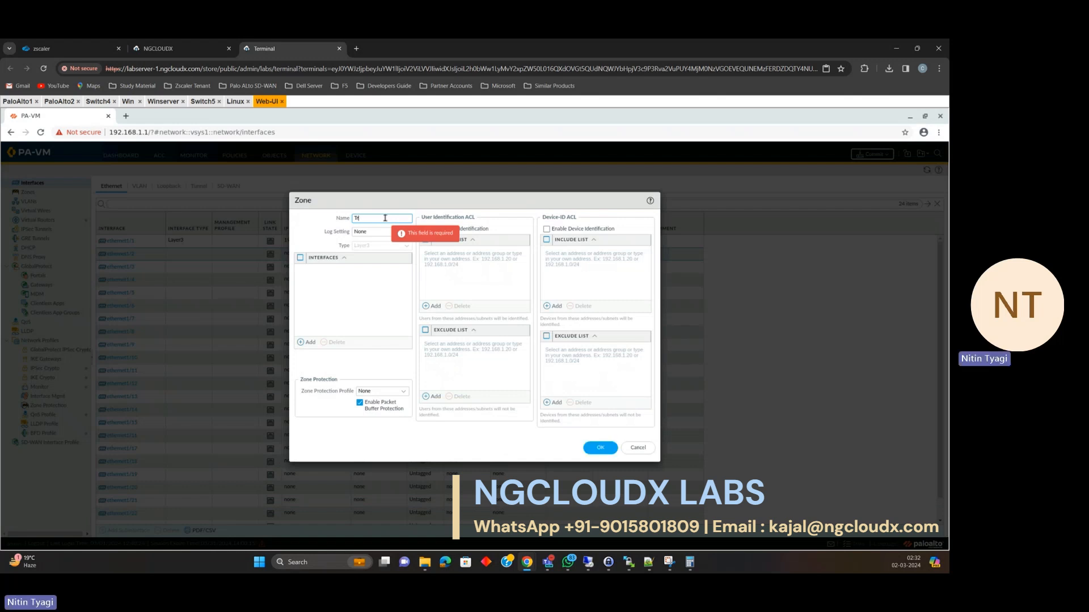
{"action": "type", "text": "ust"}
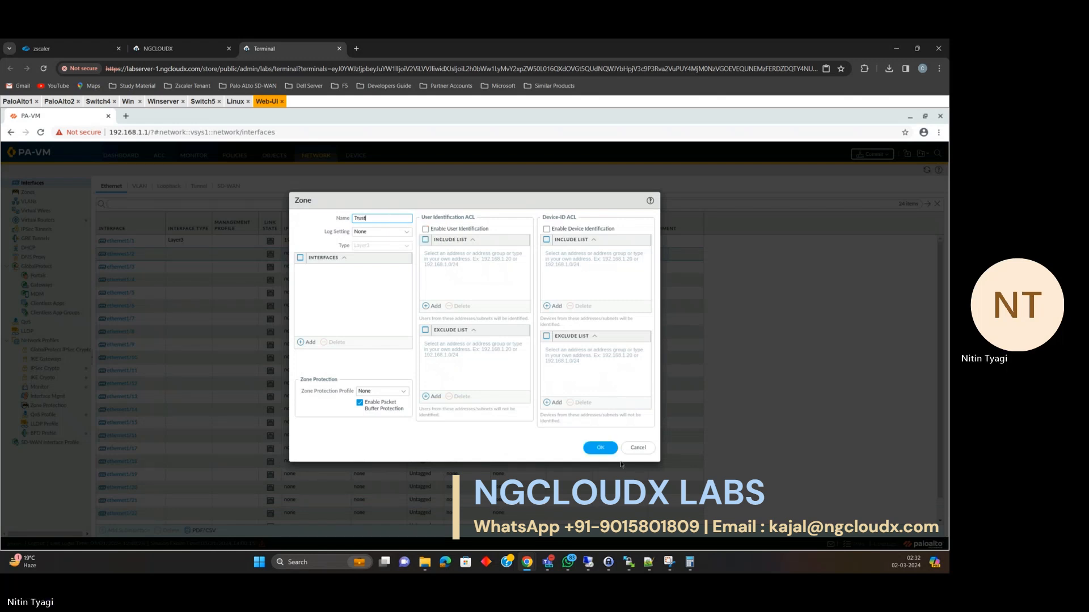
{"action": "left_click", "coordinate": [600, 447]}
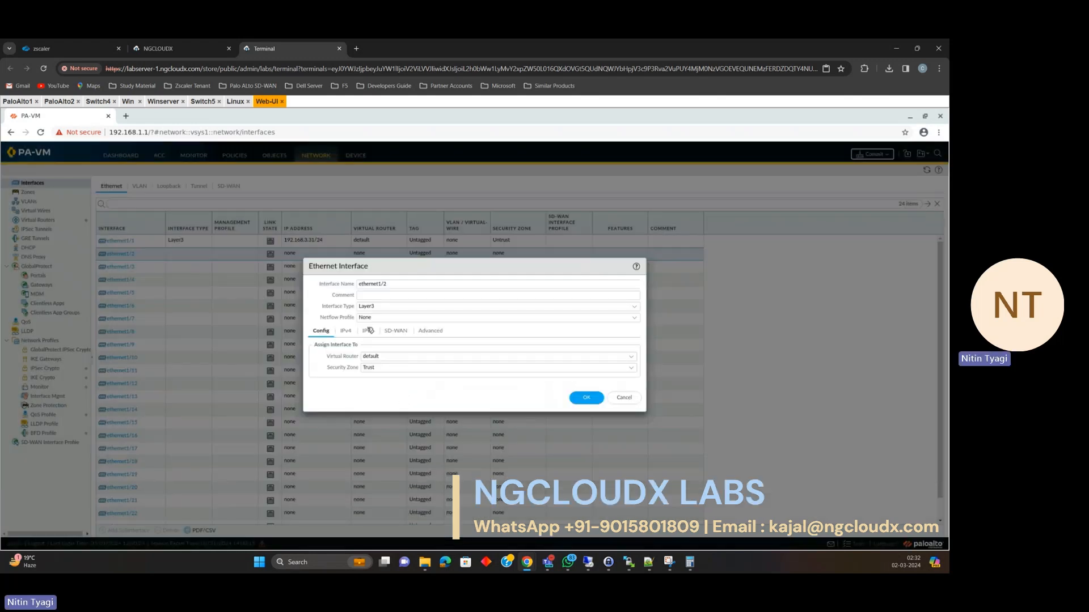
Add the IPv4 address 10.1.1.1/24 to ethernet1/2.
{"action": "left_click", "coordinate": [346, 331]}
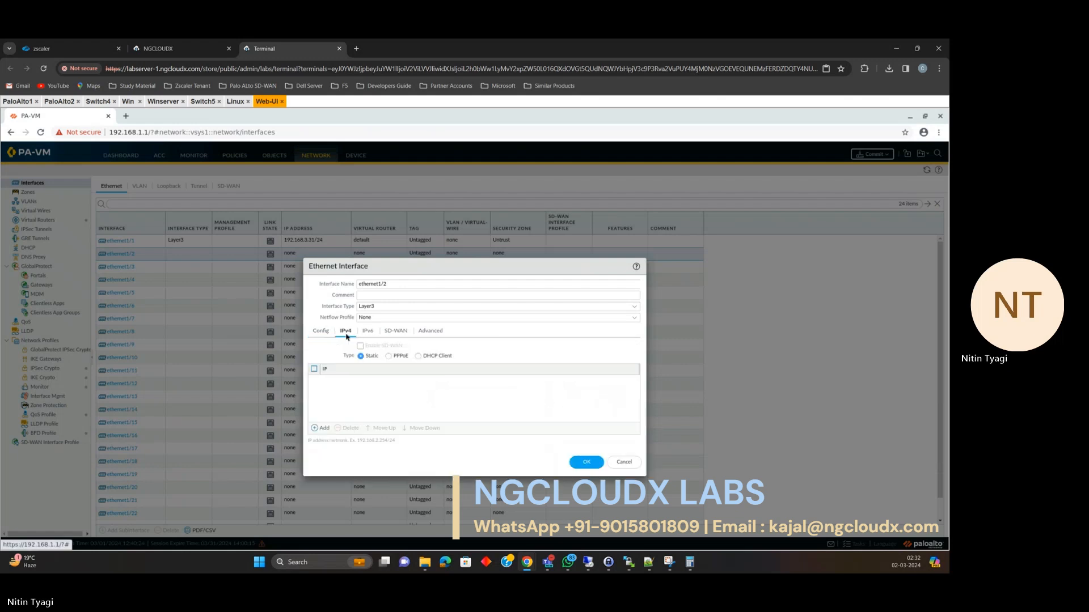
{"action": "left_click", "coordinate": [324, 428]}
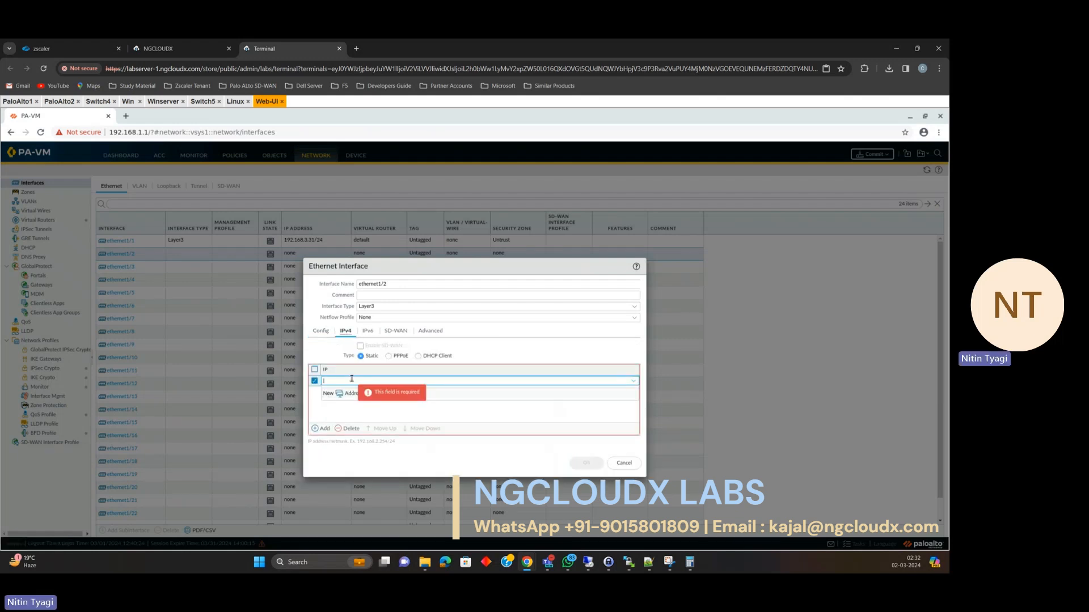
{"action": "type", "text": "10.1.1.1/24"}
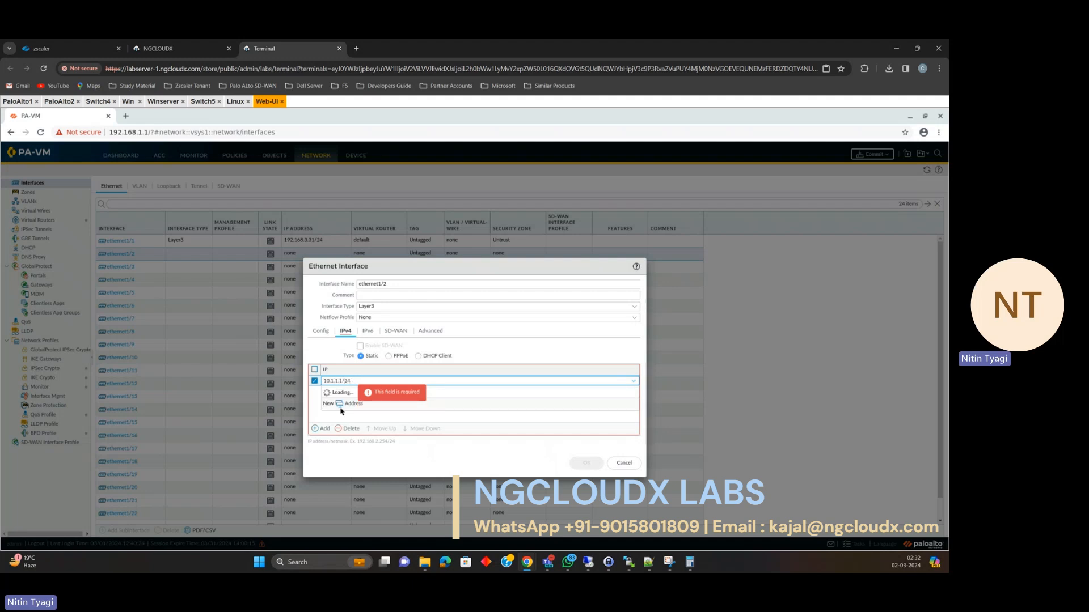
{"action": "left_click", "coordinate": [342, 412]}
Show ethernet1/2's Advanced settings and its Management Profile choices.
{"action": "left_click", "coordinate": [370, 332]}
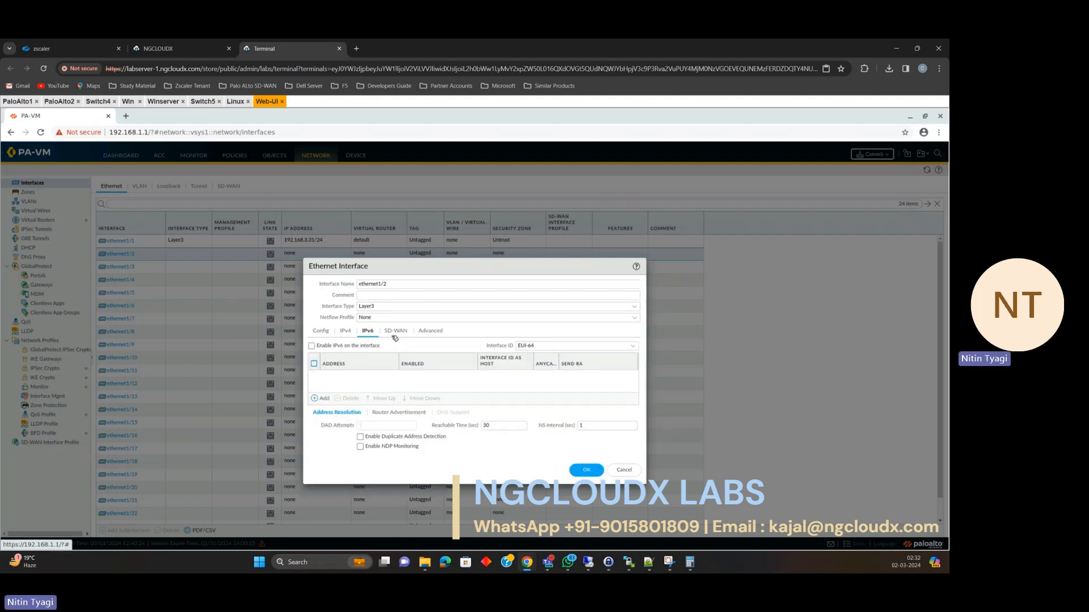
{"action": "left_click", "coordinate": [396, 331]}
{"action": "left_click", "coordinate": [444, 330]}
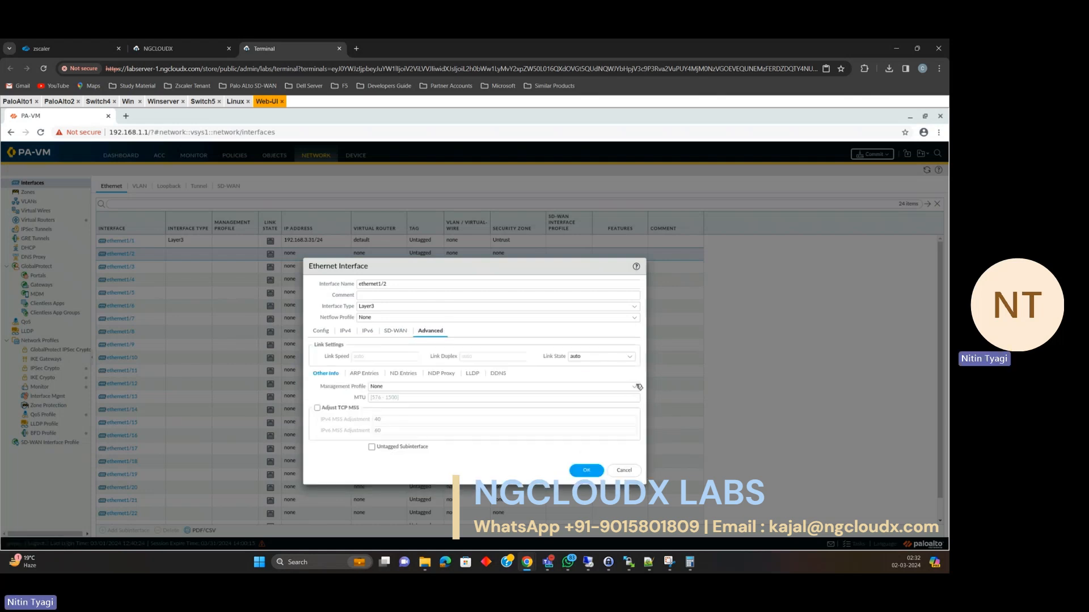
{"action": "left_click", "coordinate": [639, 387]}
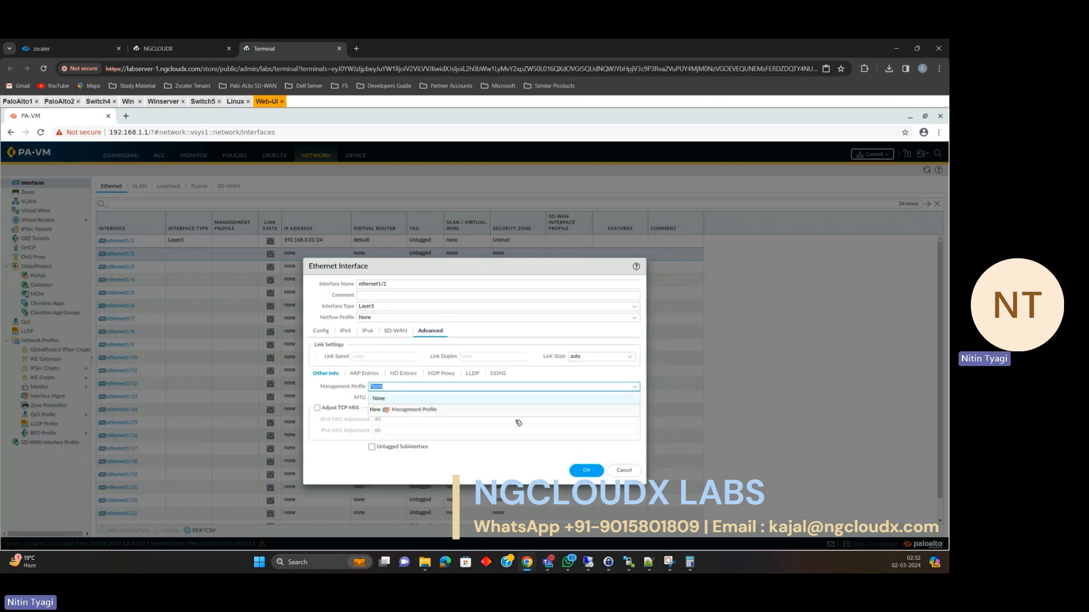
Create a Ping-Only management profile allowing ping, assign it to ethernet1/2, and save the interface.
{"action": "left_click", "coordinate": [408, 409]}
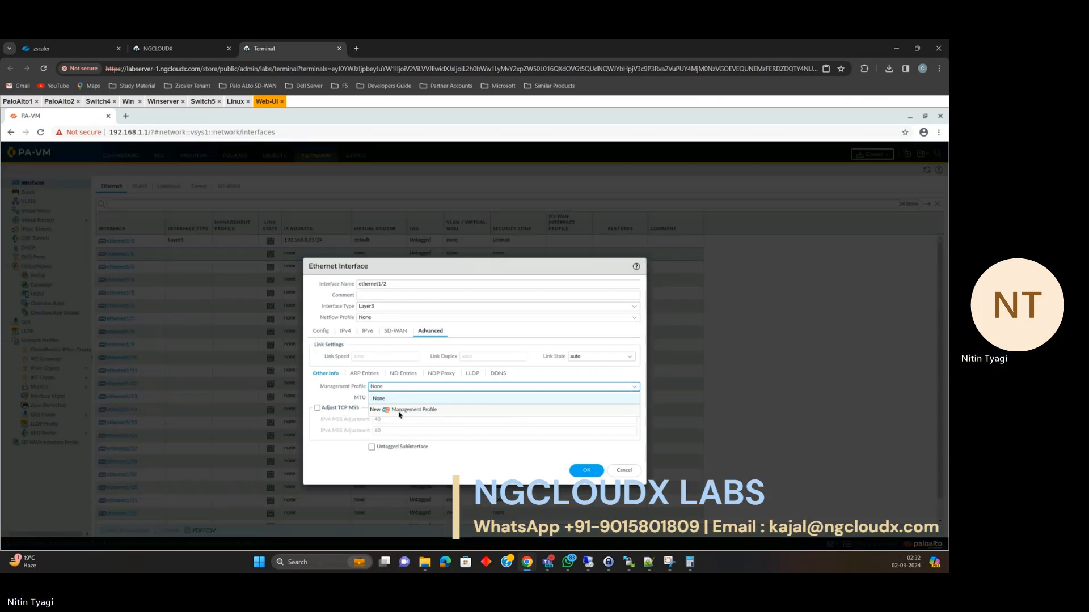
{"action": "left_click", "coordinate": [448, 243]}
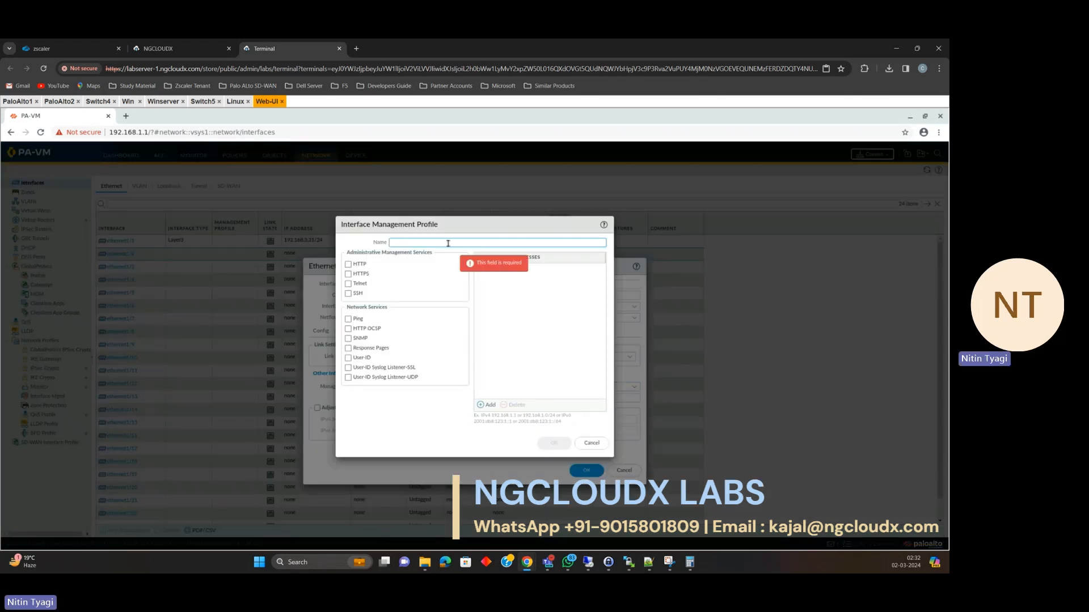
{"action": "type", "text": "Ping-Only"}
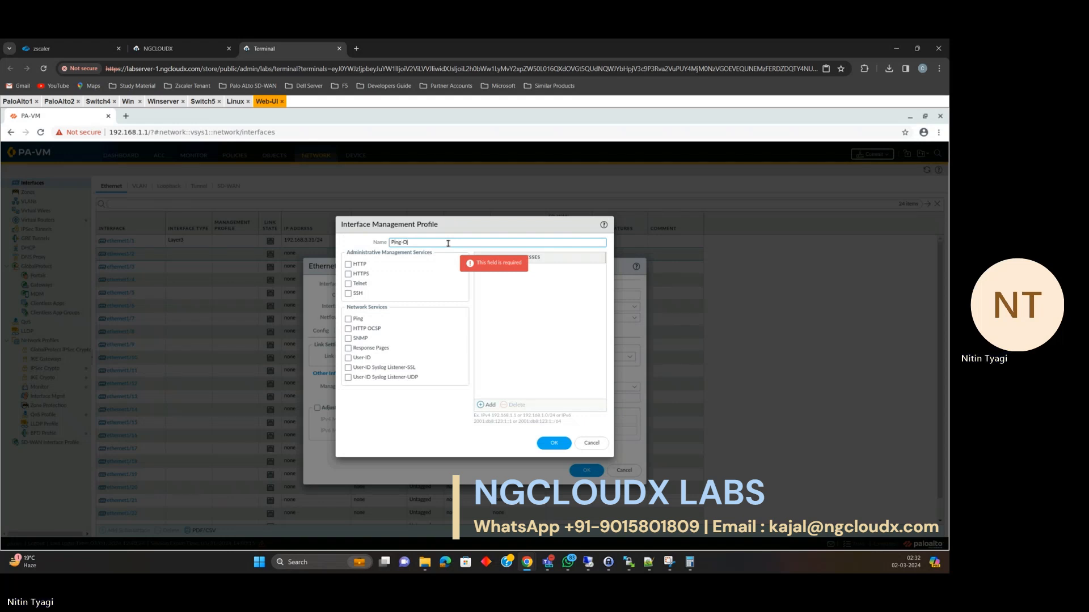
{"action": "left_click", "coordinate": [348, 319]}
{"action": "left_click", "coordinate": [567, 444]}
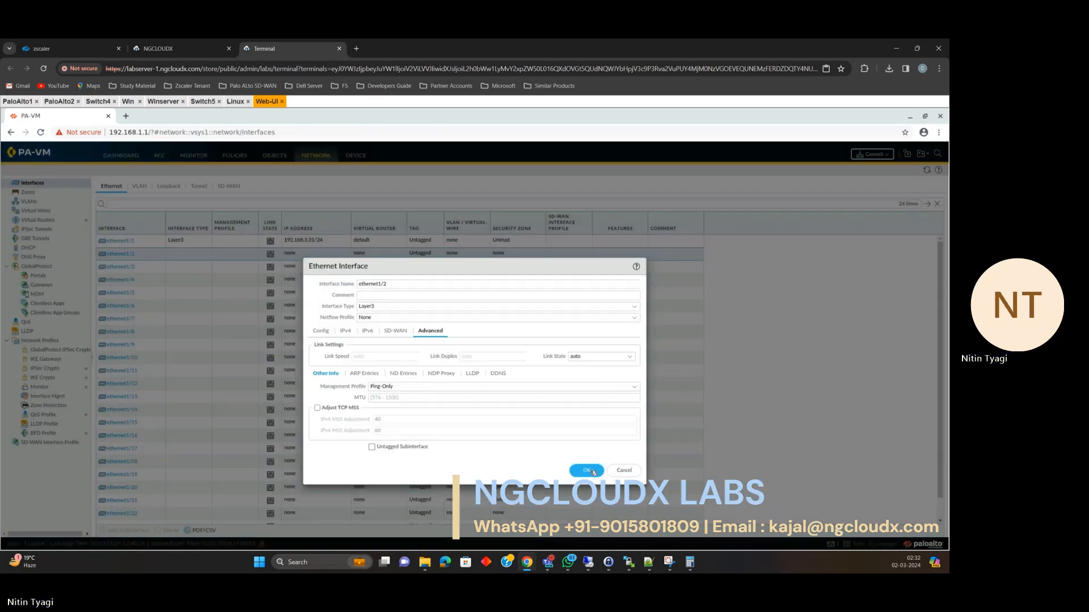
{"action": "left_click", "coordinate": [592, 472]}
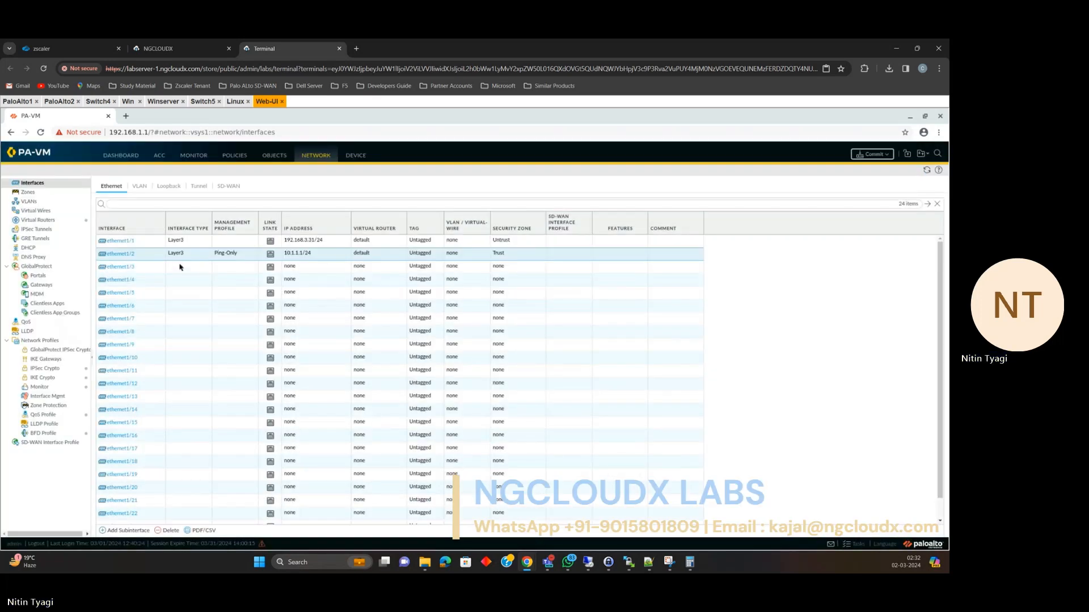
{"action": "left_click", "coordinate": [46, 222]}
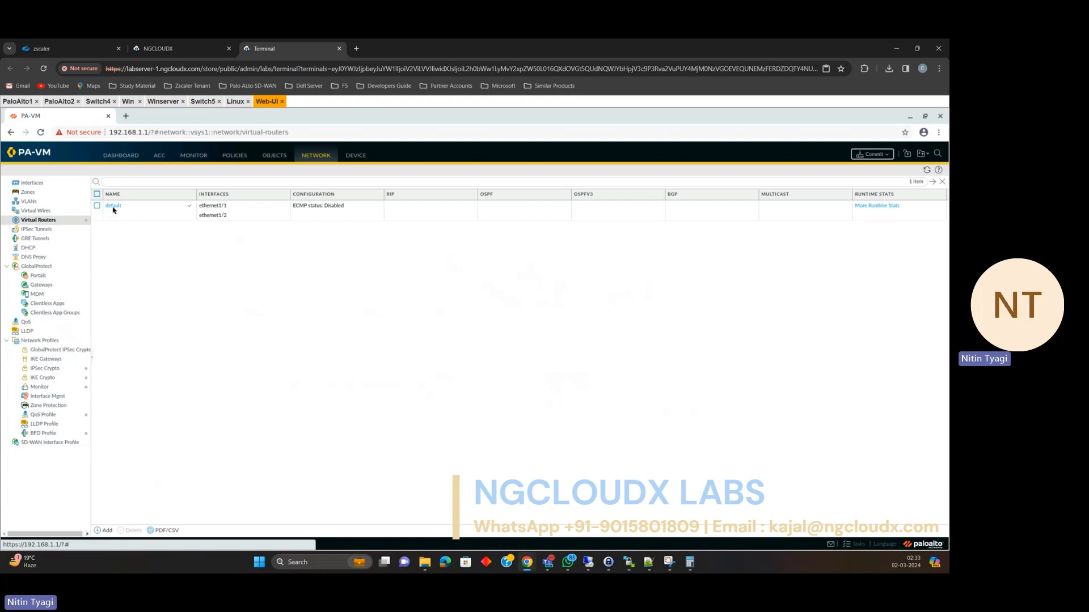
Add a static route named default-route with destination 0.0.0.0/0 to the default virtual router.
{"action": "left_click", "coordinate": [113, 207]}
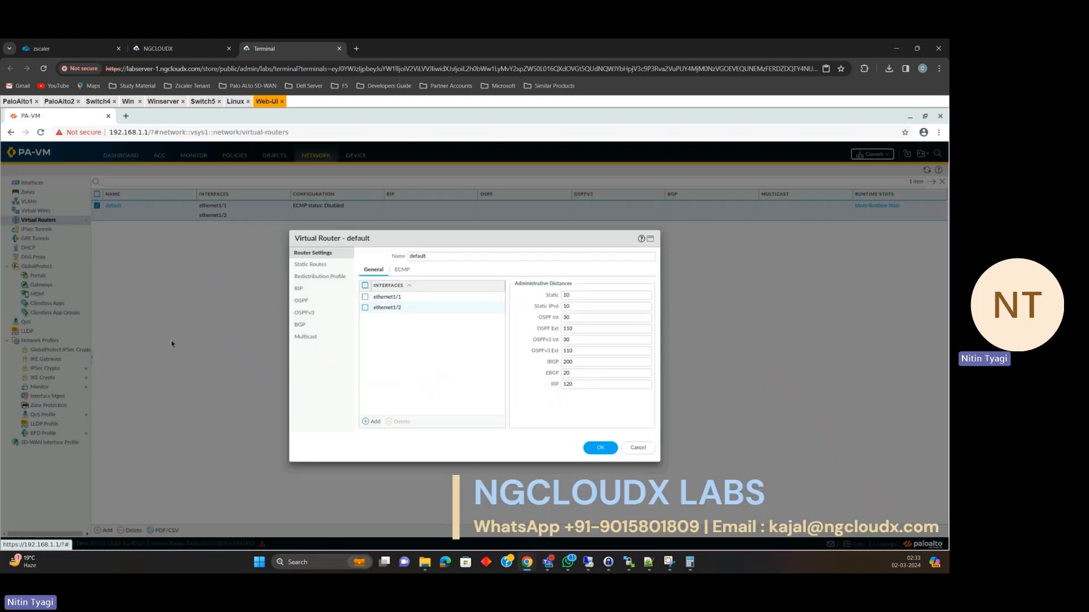
{"action": "left_click", "coordinate": [316, 266]}
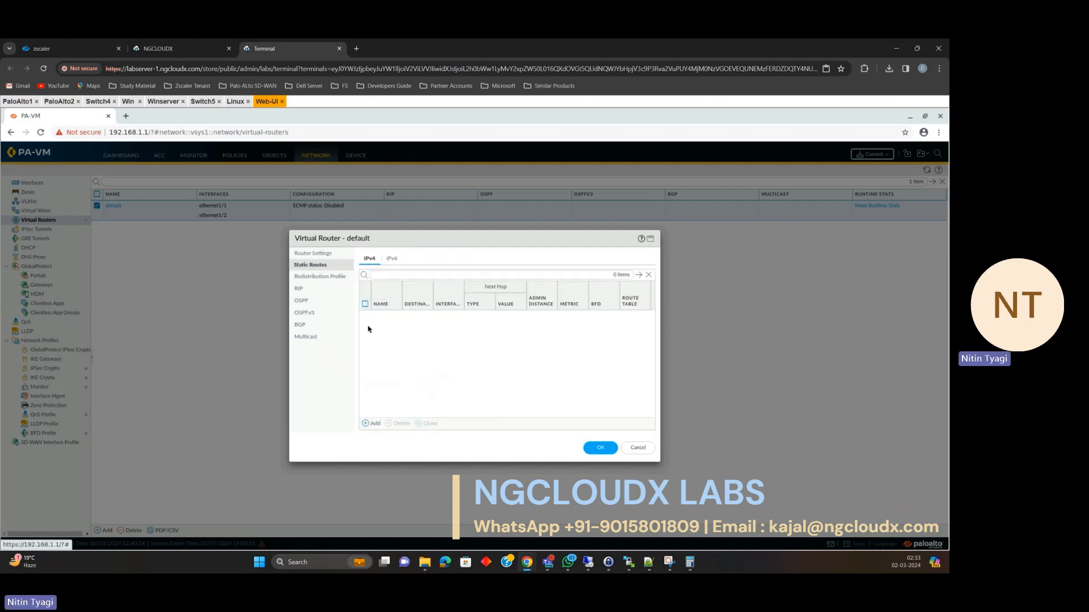
{"action": "left_click", "coordinate": [370, 428]}
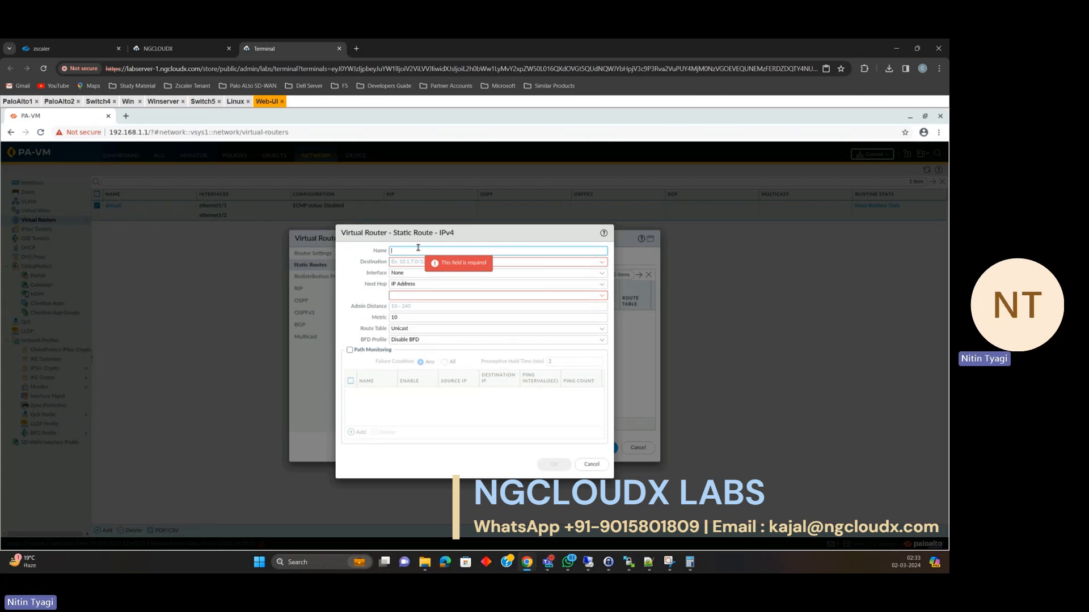
{"action": "type", "text": "default-route"}
{"action": "left_click", "coordinate": [408, 263]}
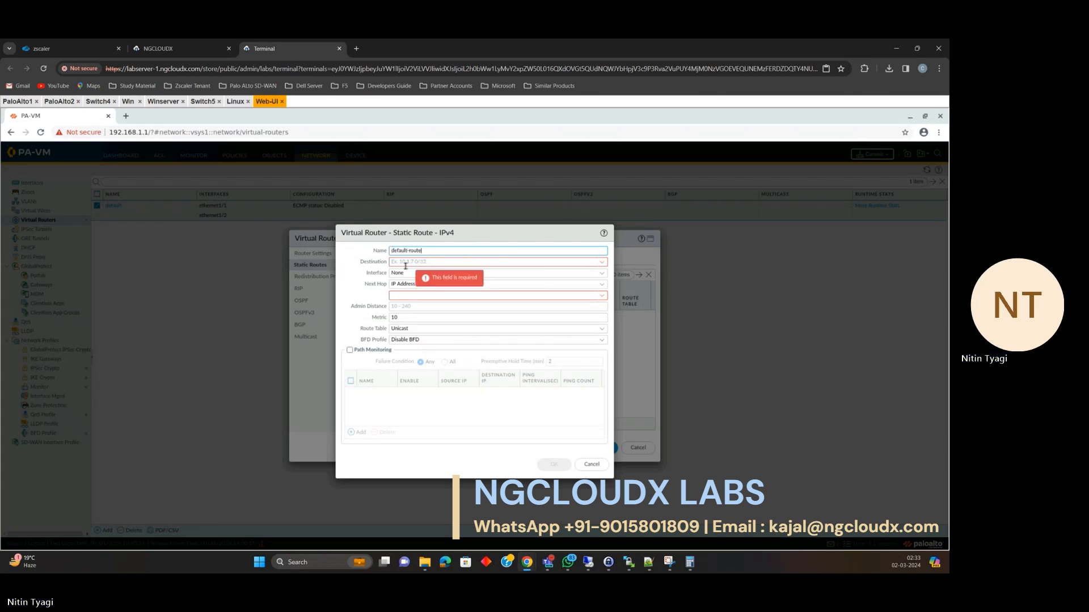
{"action": "type", "text": "0.0.0.0"}
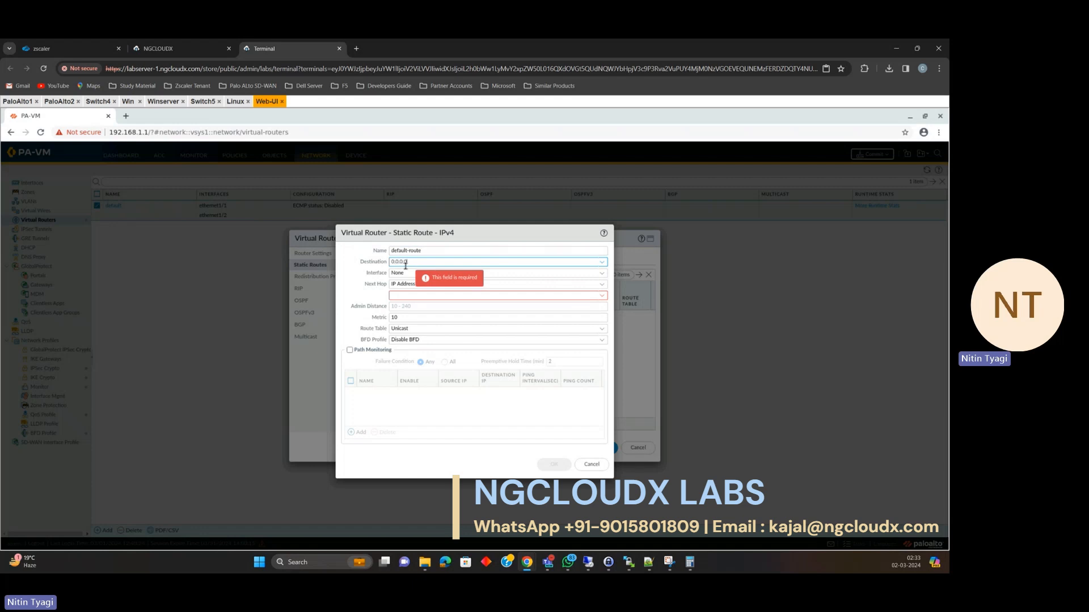
{"action": "type", "text": "/"}
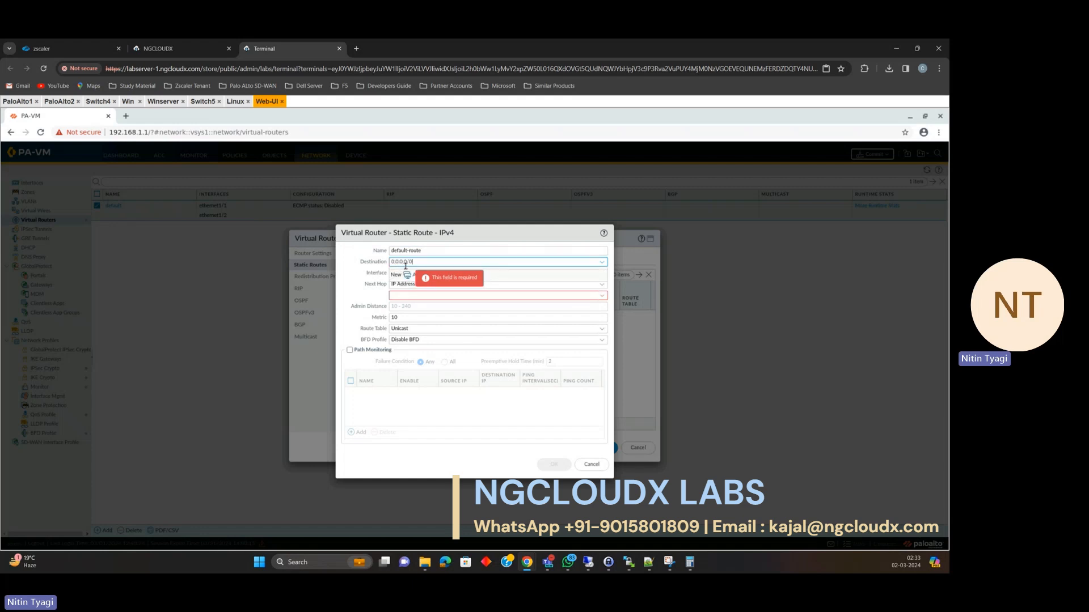
{"action": "type", "text": "0"}
{"action": "key", "text": "Tab"}
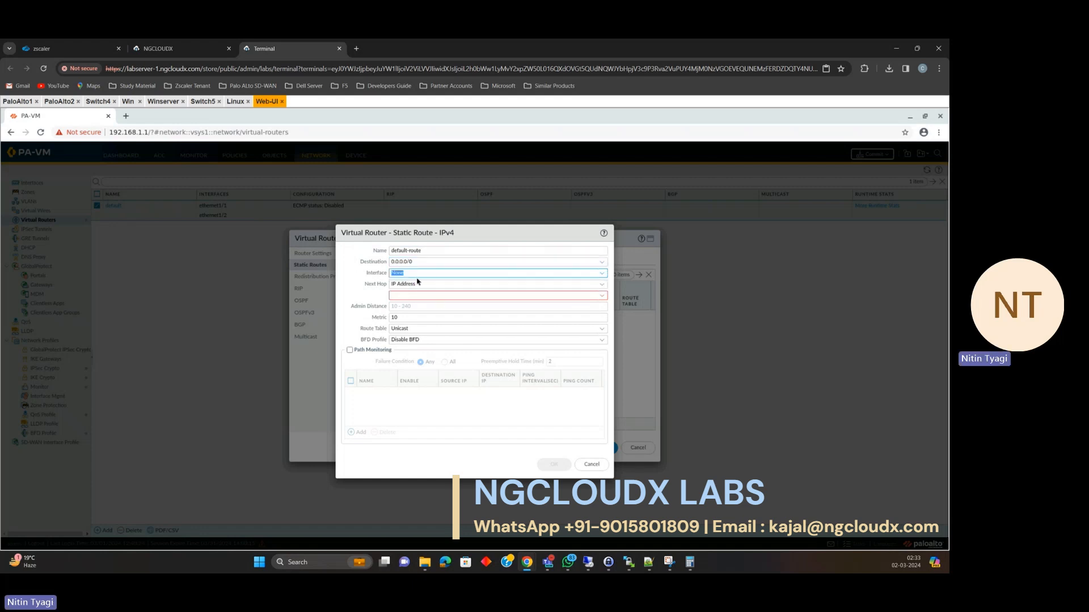
Route it out ethernet1/1 to next hop 192.168.3.1 and save the virtual router.
{"action": "left_click", "coordinate": [602, 273]}
{"action": "left_click", "coordinate": [418, 296]}
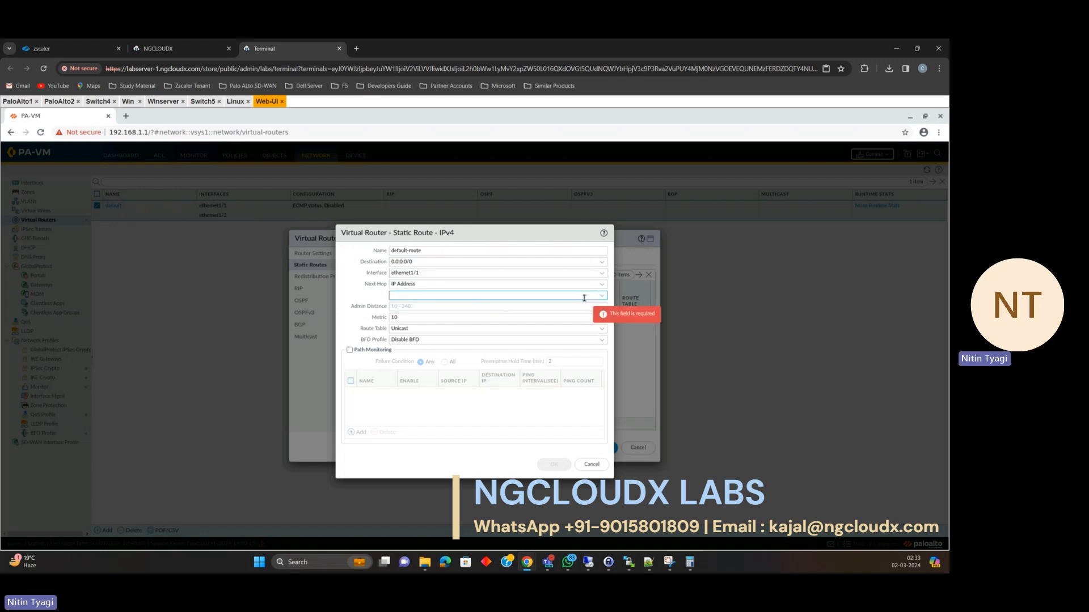
{"action": "type", "text": "192.168.3.1"}
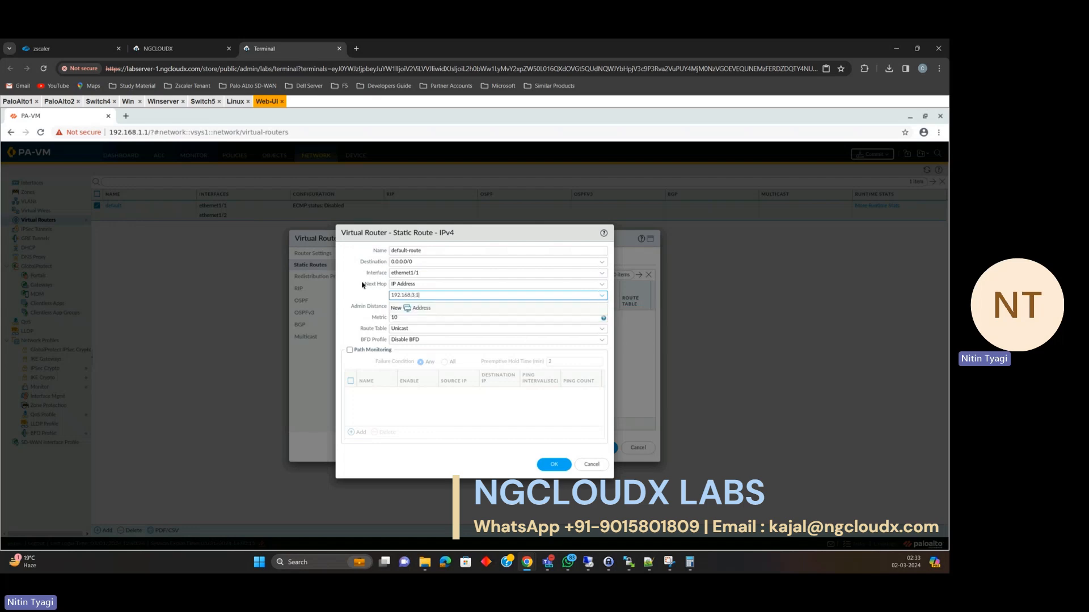
{"action": "left_click", "coordinate": [162, 48]}
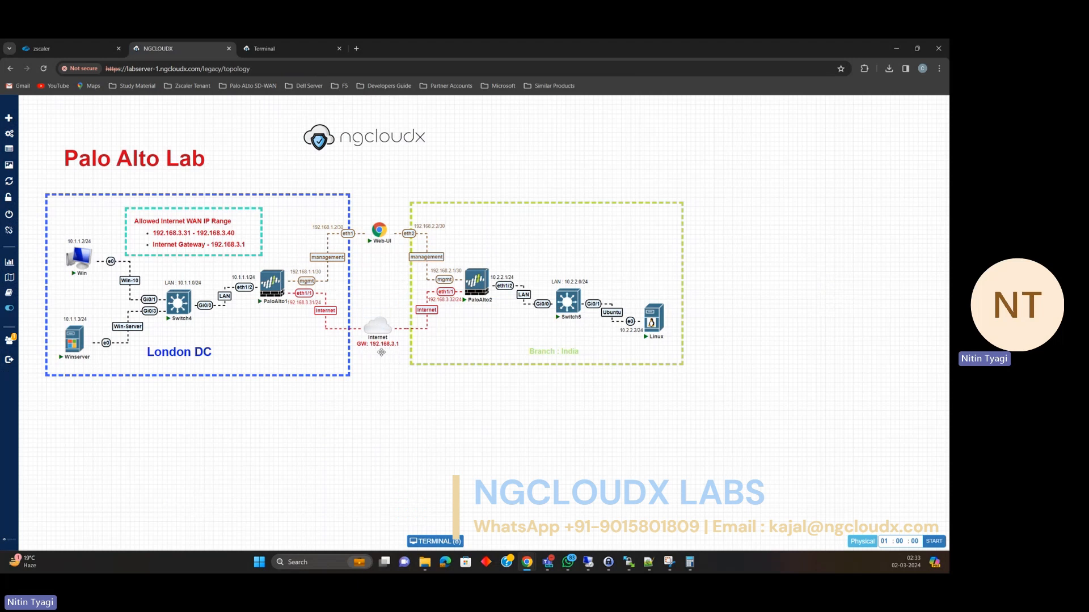
{"action": "left_click", "coordinate": [285, 50]}
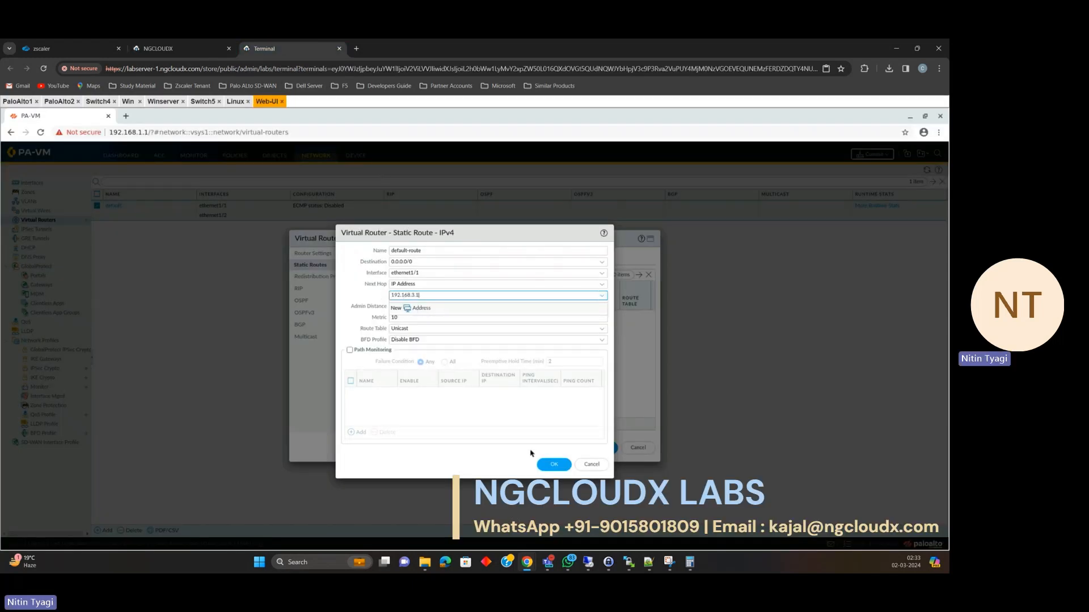
{"action": "left_click", "coordinate": [550, 465]}
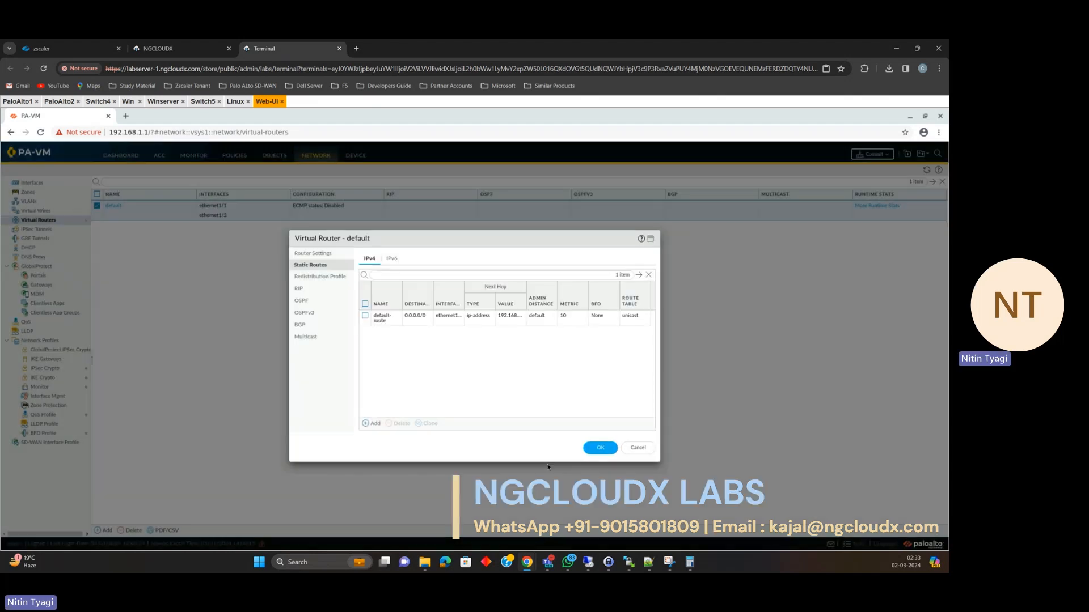
{"action": "left_click", "coordinate": [597, 448]}
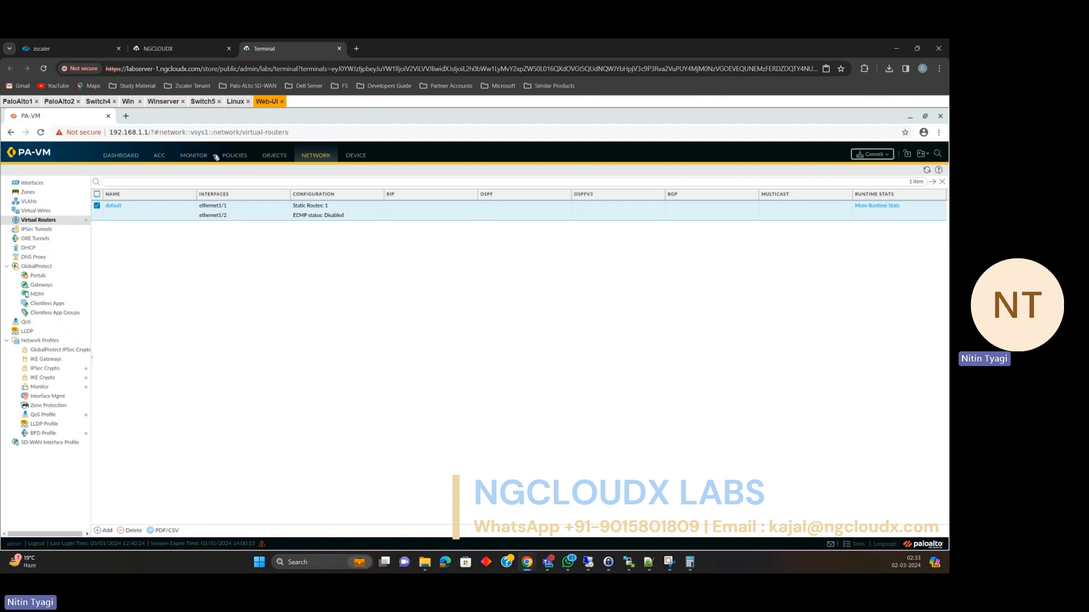
Start a new security policy rule named for LAN user internet access.
{"action": "left_click", "coordinate": [240, 157]}
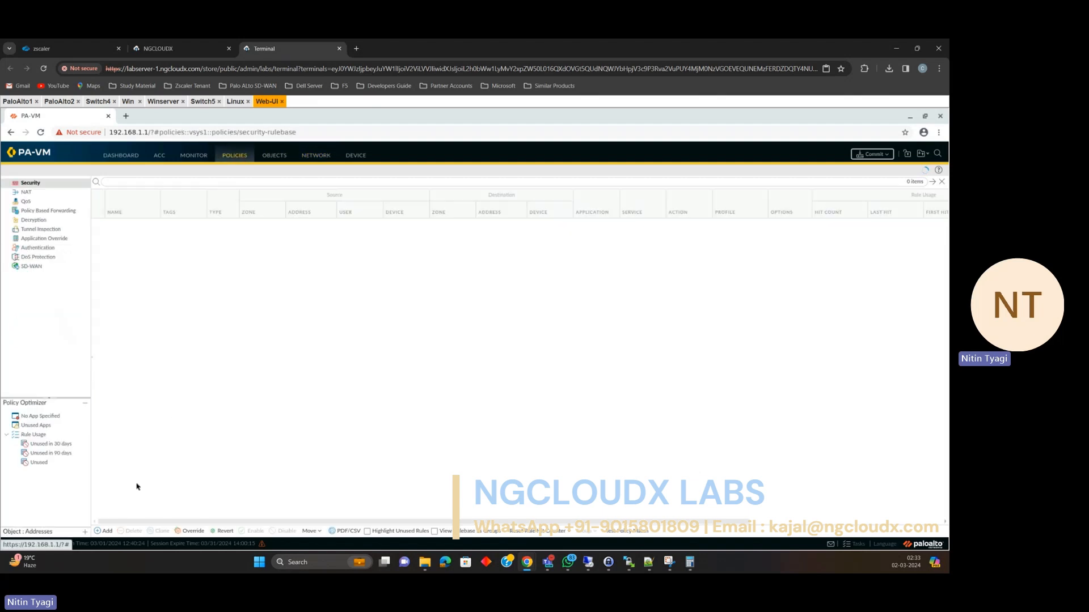
{"action": "left_click", "coordinate": [106, 531]}
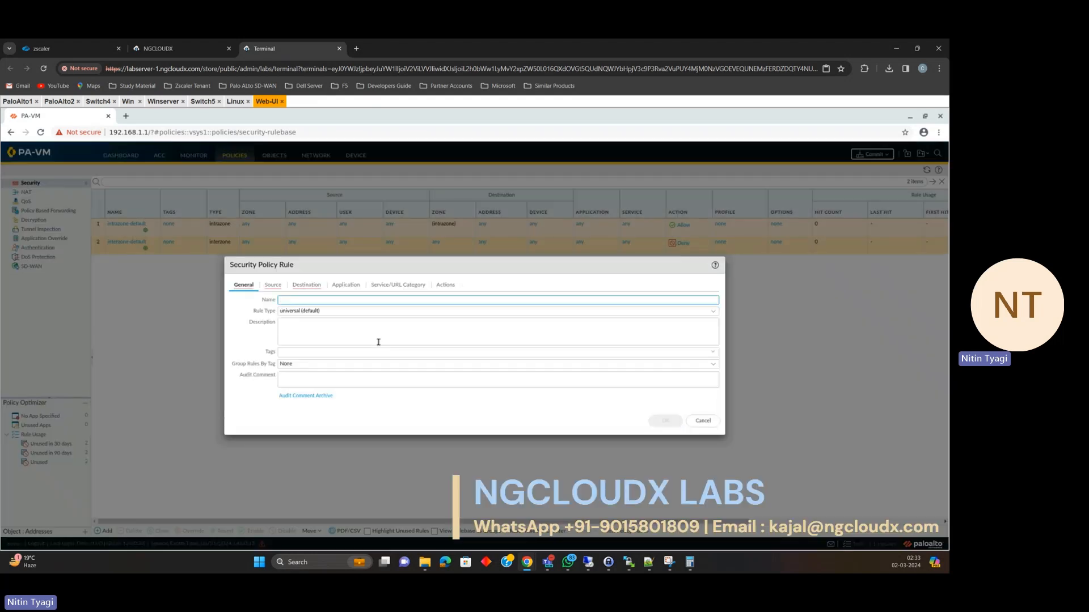
{"action": "type", "text": "Lan-Users-in"}
{"action": "type", "text": "ternet"}
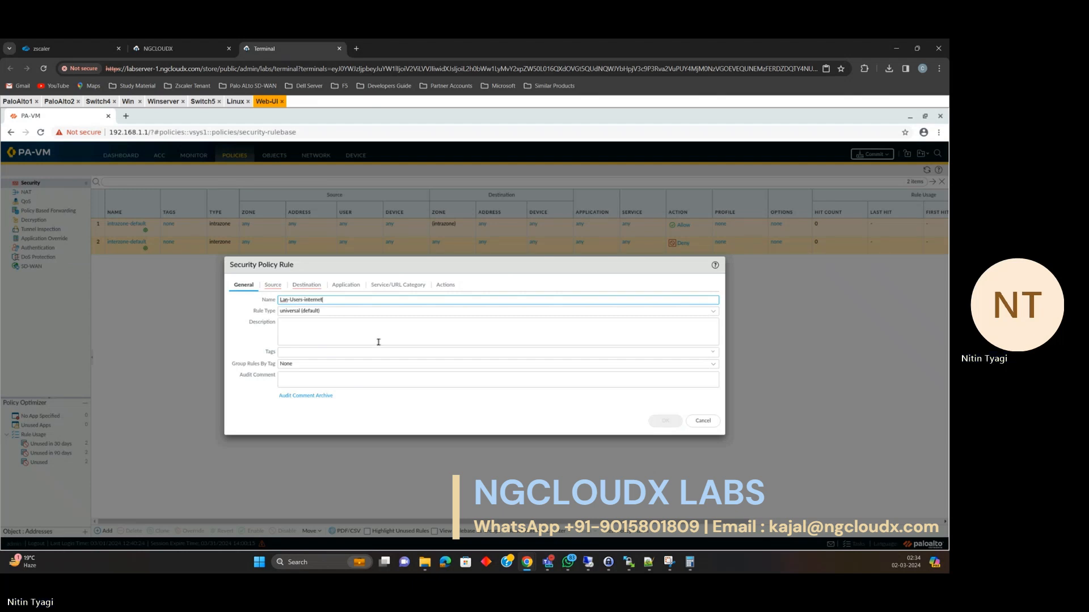
{"action": "type", "text": "-Access"}
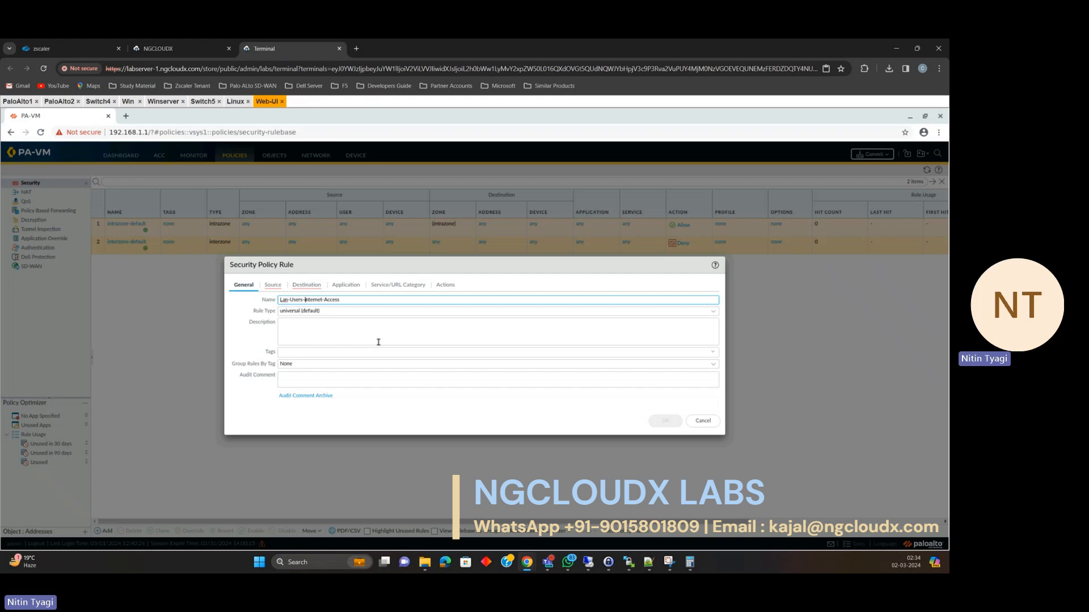
{"action": "type", "text": "I"}
{"action": "left_click", "coordinate": [274, 287]}
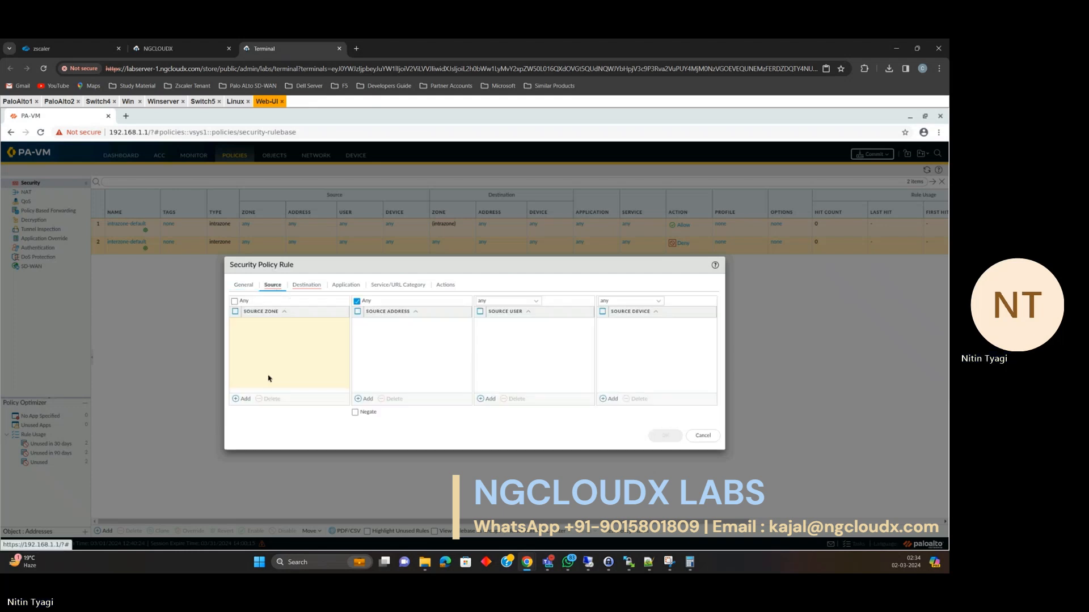
Set the rule's source zone Trust and destination zone Untrust, then save it.
{"action": "left_click", "coordinate": [245, 399]}
{"action": "left_click", "coordinate": [267, 334]}
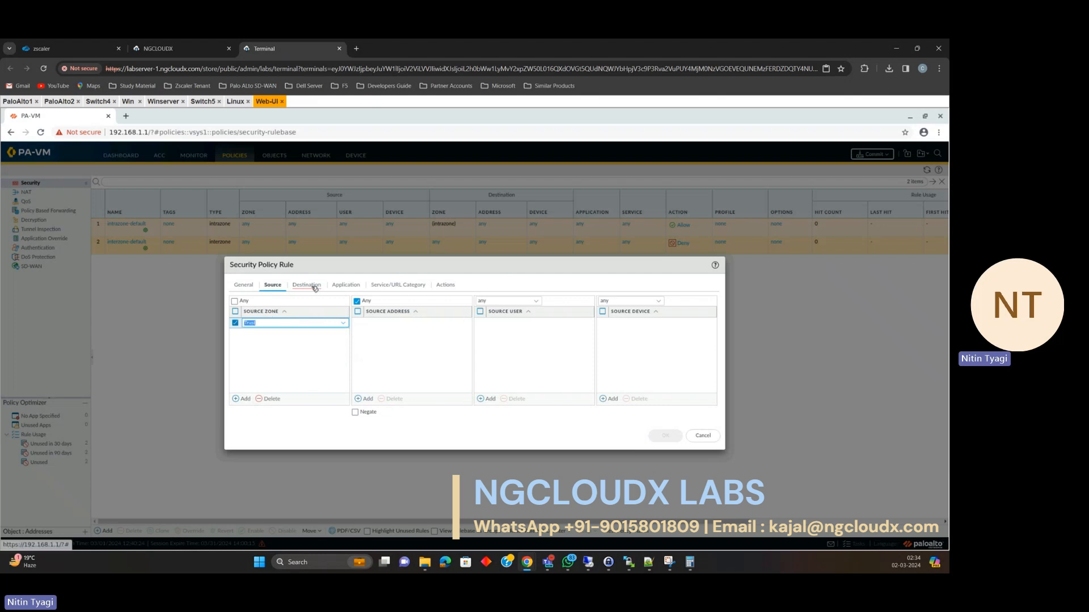
{"action": "left_click", "coordinate": [316, 289]}
{"action": "left_click", "coordinate": [244, 398]}
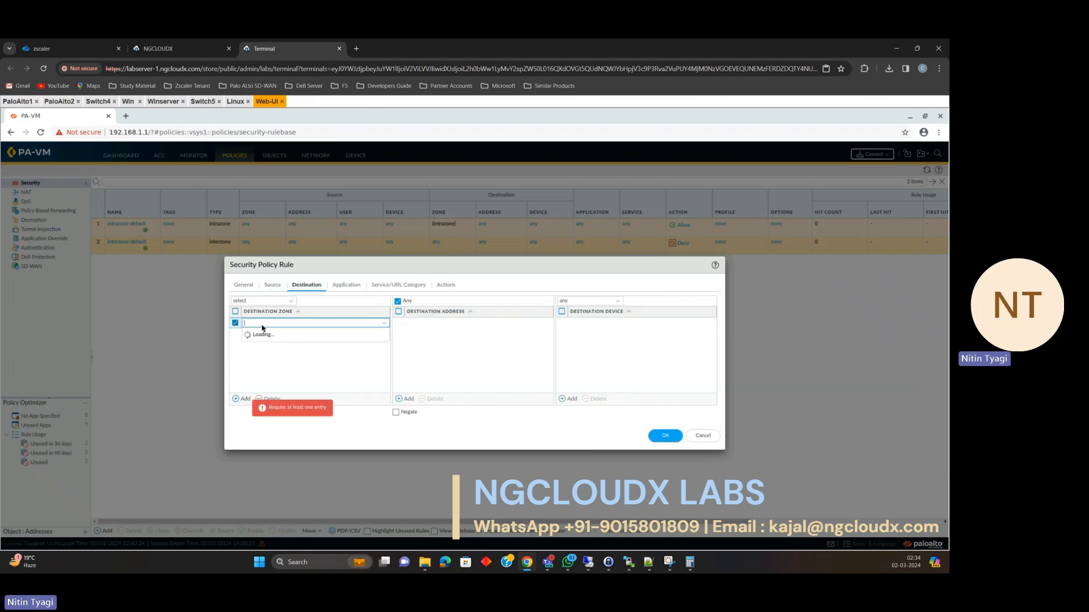
{"action": "left_click", "coordinate": [260, 346]}
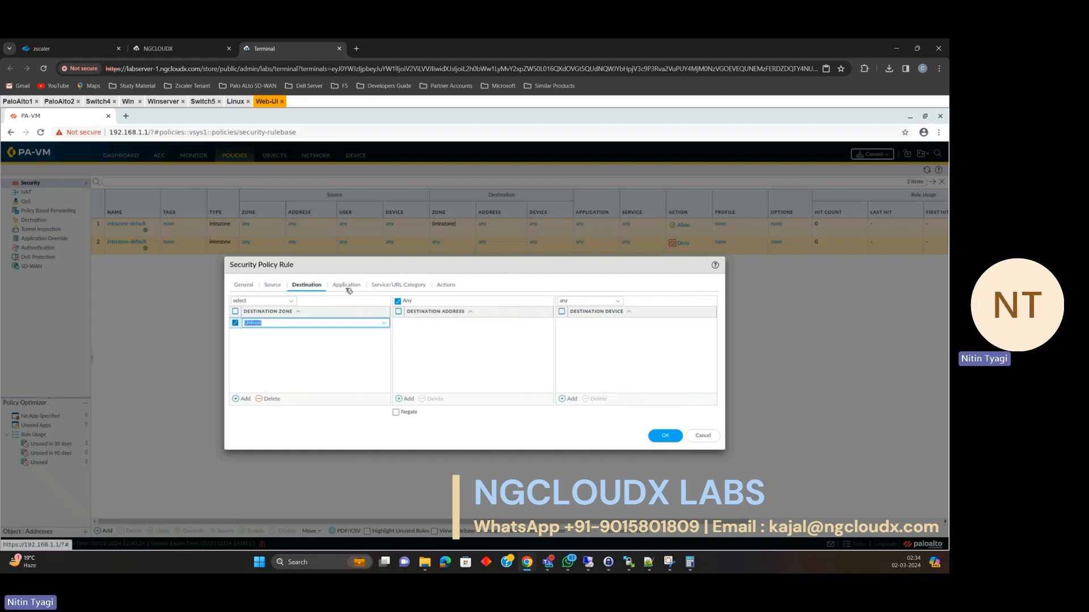
{"action": "left_click", "coordinate": [346, 285]}
{"action": "left_click", "coordinate": [397, 286]}
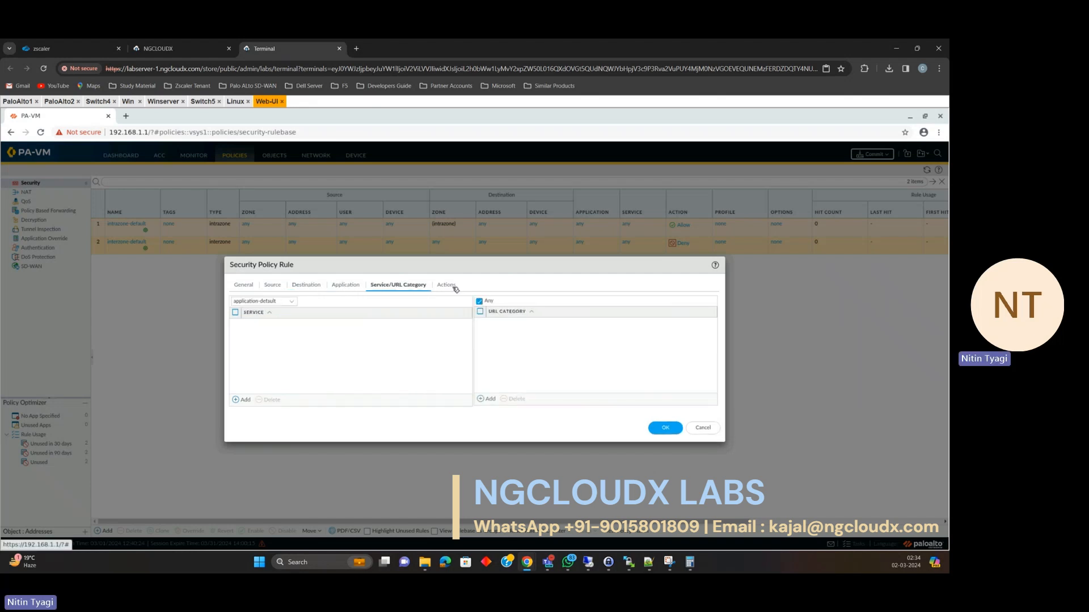
{"action": "left_click", "coordinate": [446, 286]}
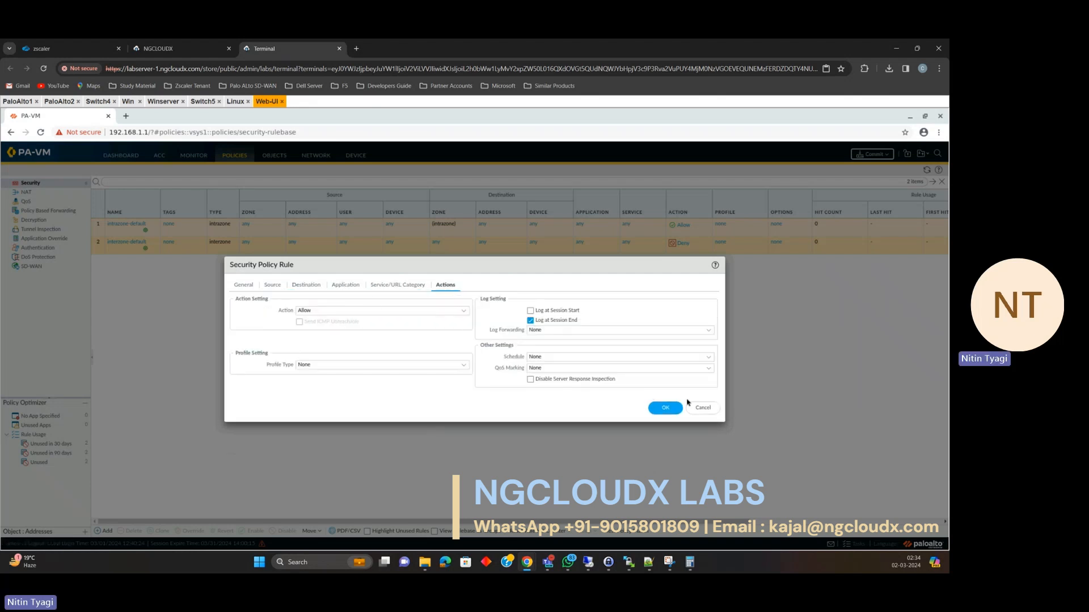
{"action": "left_click", "coordinate": [665, 407]}
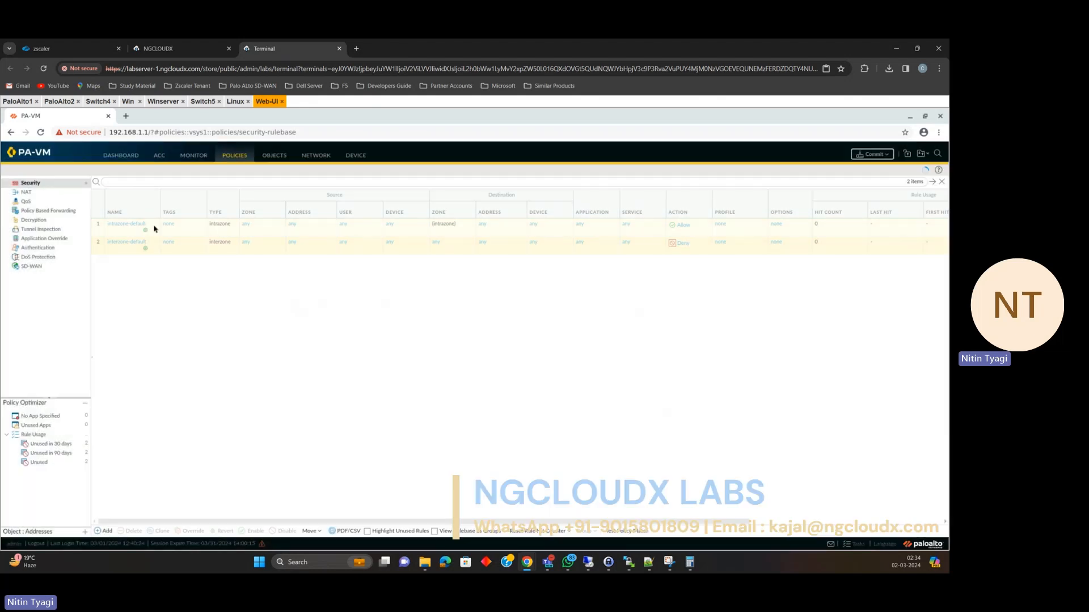
{"action": "left_click", "coordinate": [27, 192]}
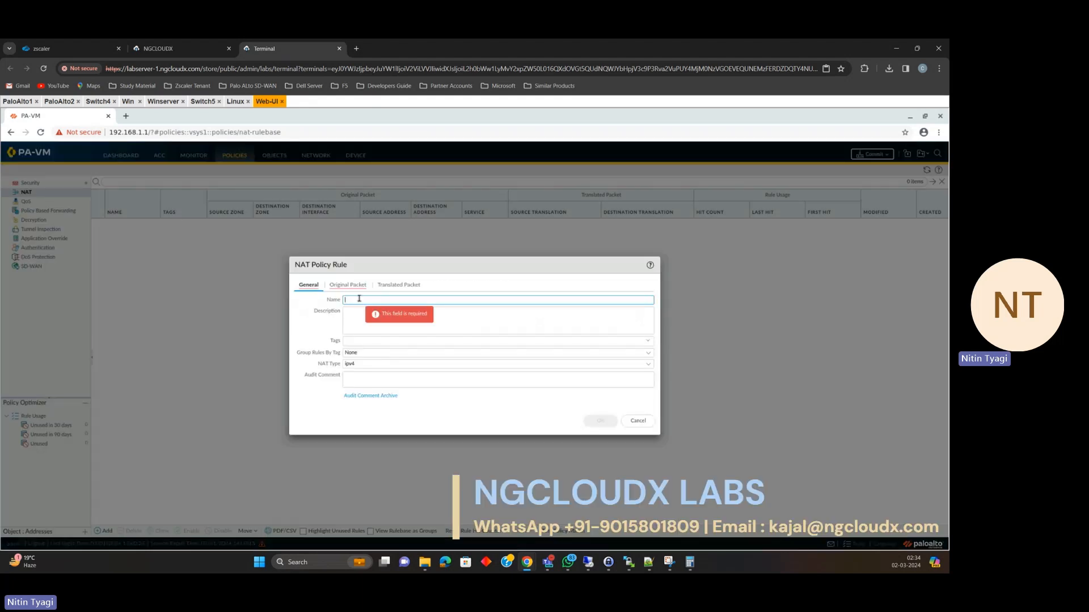
Name the NAT rule Lan-nat and match Trust to Untrust traffic leaving ethernet1/1.
{"action": "type", "text": "an-Nat"}
{"action": "left_click", "coordinate": [347, 285]}
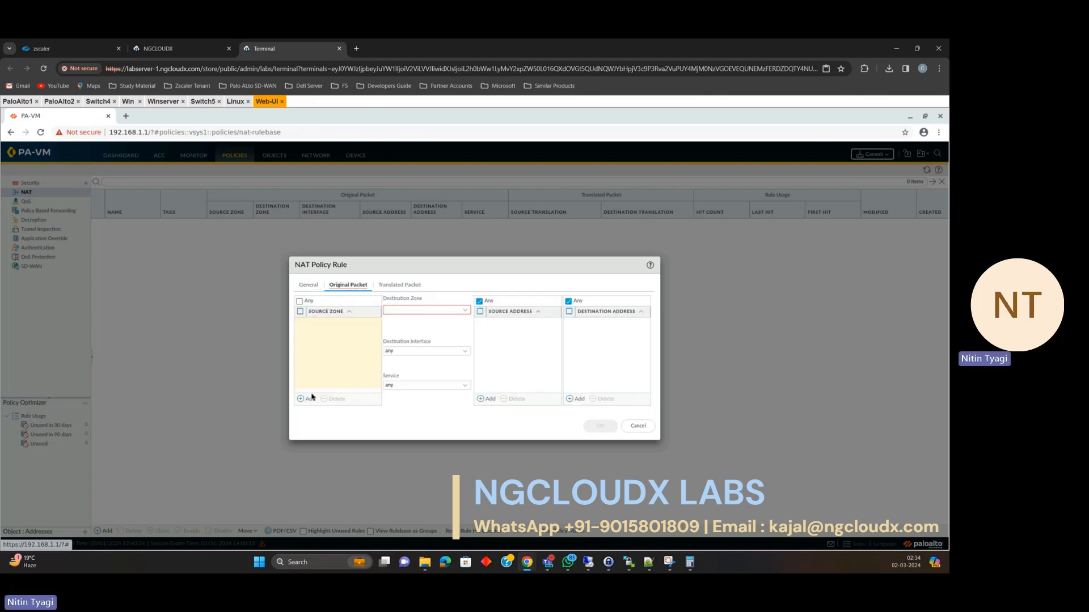
{"action": "left_click", "coordinate": [312, 400]}
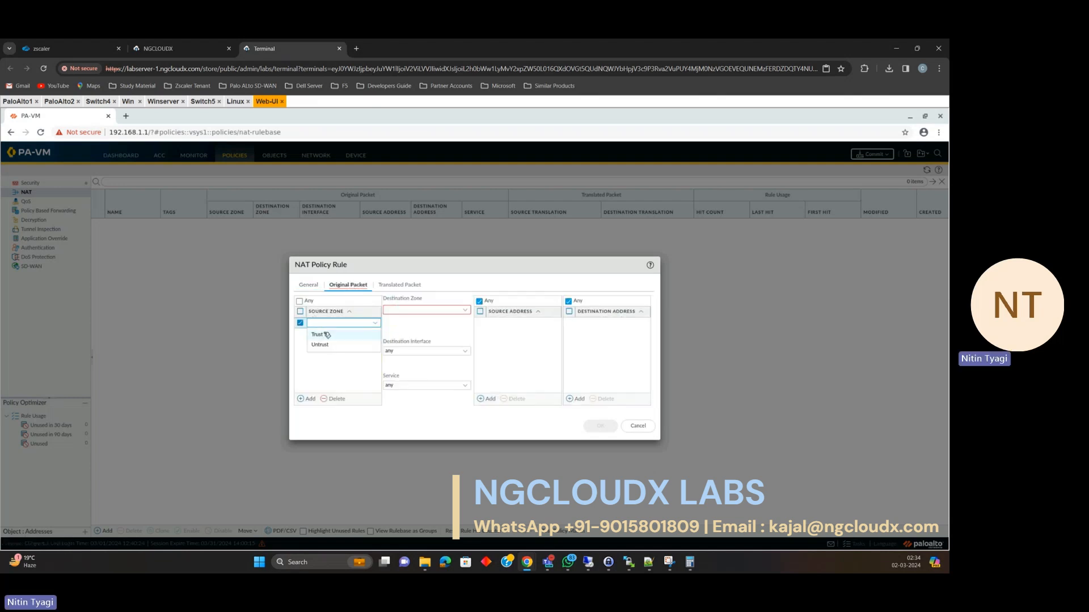
{"action": "left_click", "coordinate": [328, 333]}
{"action": "left_click", "coordinate": [448, 310]}
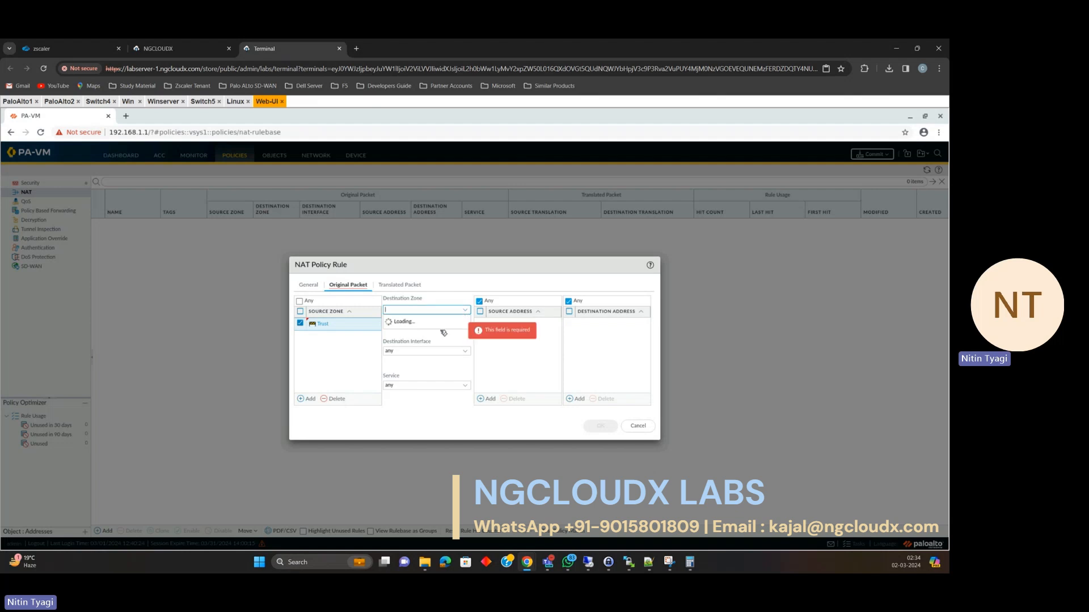
{"action": "left_click", "coordinate": [438, 334]}
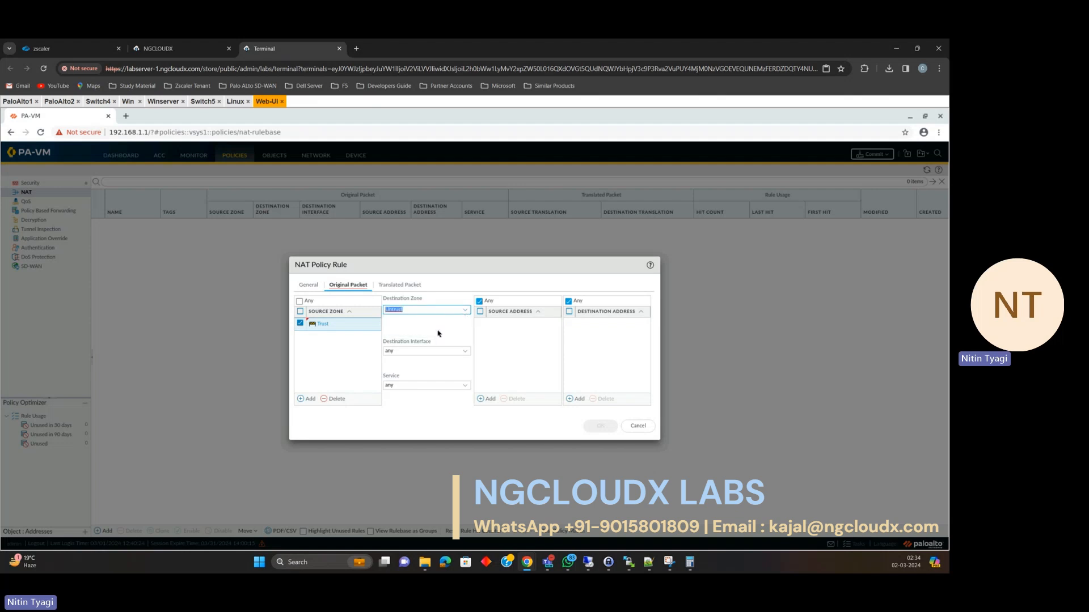
{"action": "left_click", "coordinate": [470, 353]}
{"action": "left_click", "coordinate": [418, 371]}
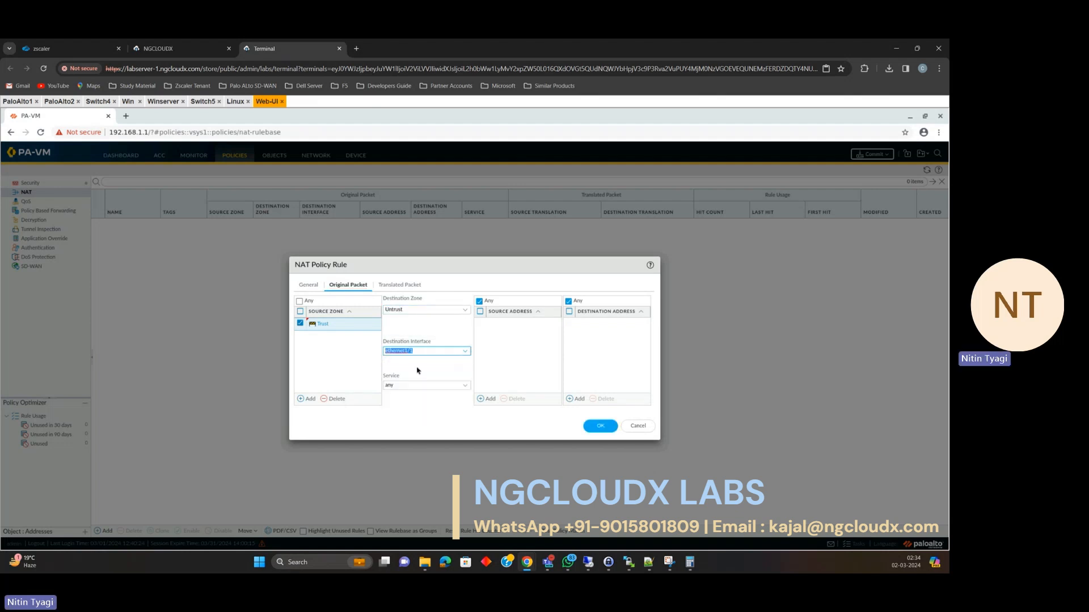
Translate the source with Dynamic IP And Port to ethernet1/1's 192.168.3.31/24, then save the rule.
{"action": "left_click", "coordinate": [389, 285]}
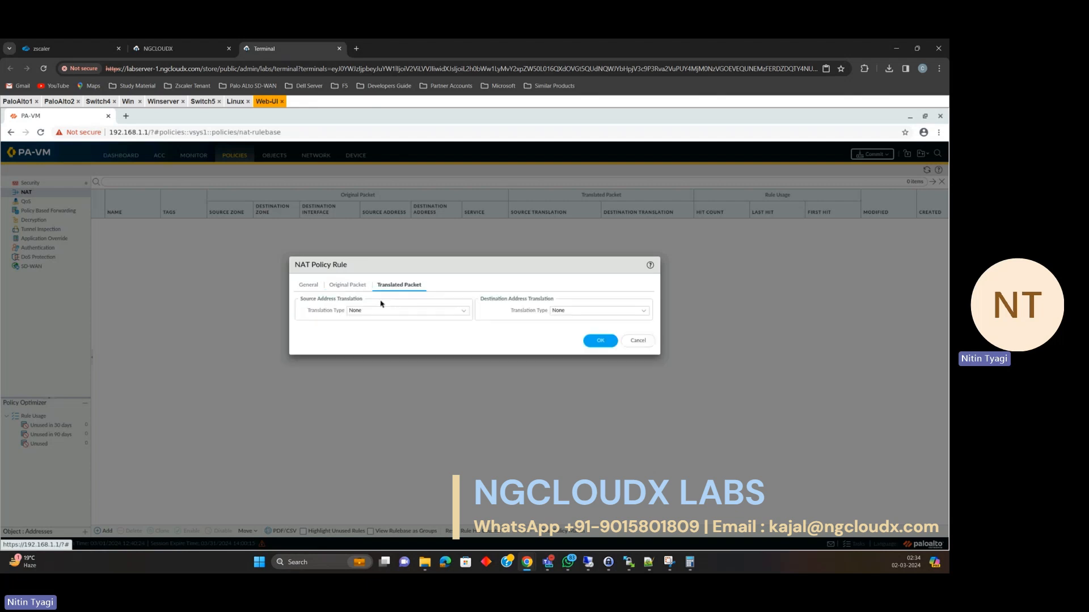
{"action": "left_click", "coordinate": [466, 312]}
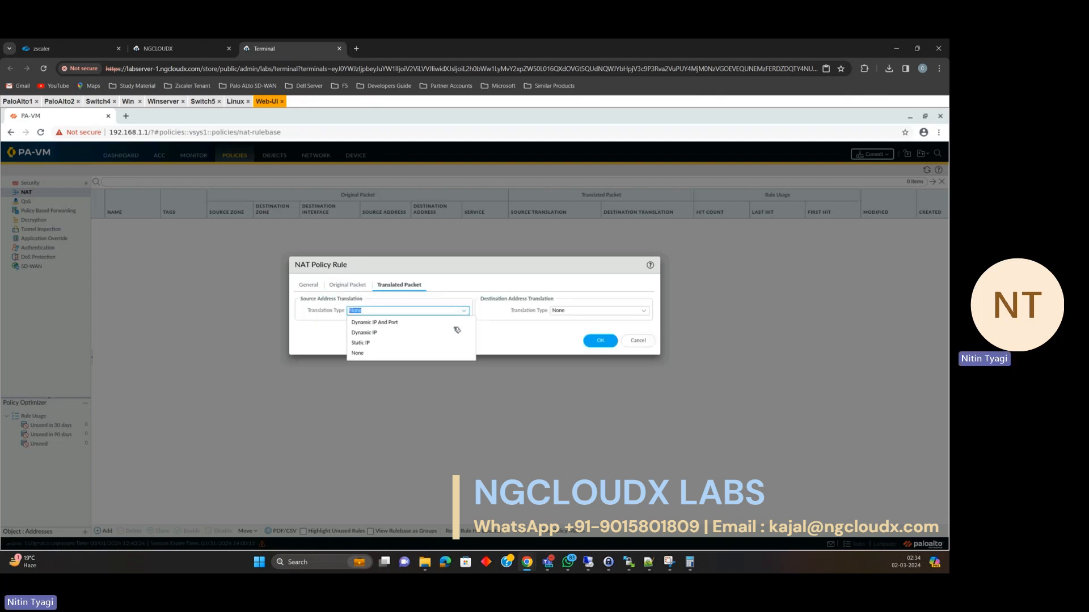
{"action": "left_click", "coordinate": [422, 319]}
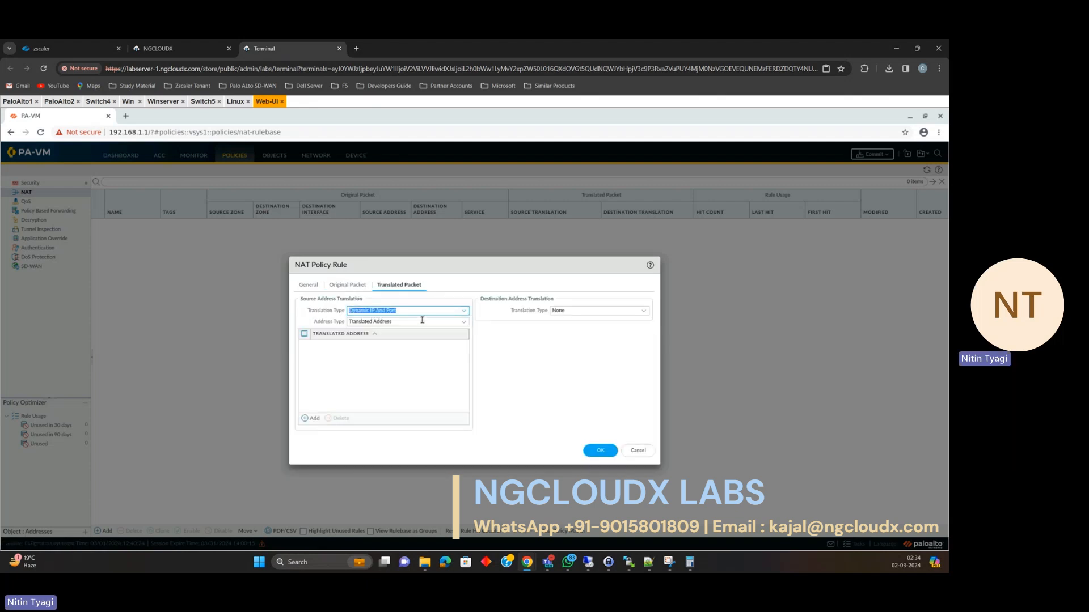
{"action": "left_click", "coordinate": [463, 321]}
{"action": "left_click", "coordinate": [438, 345]}
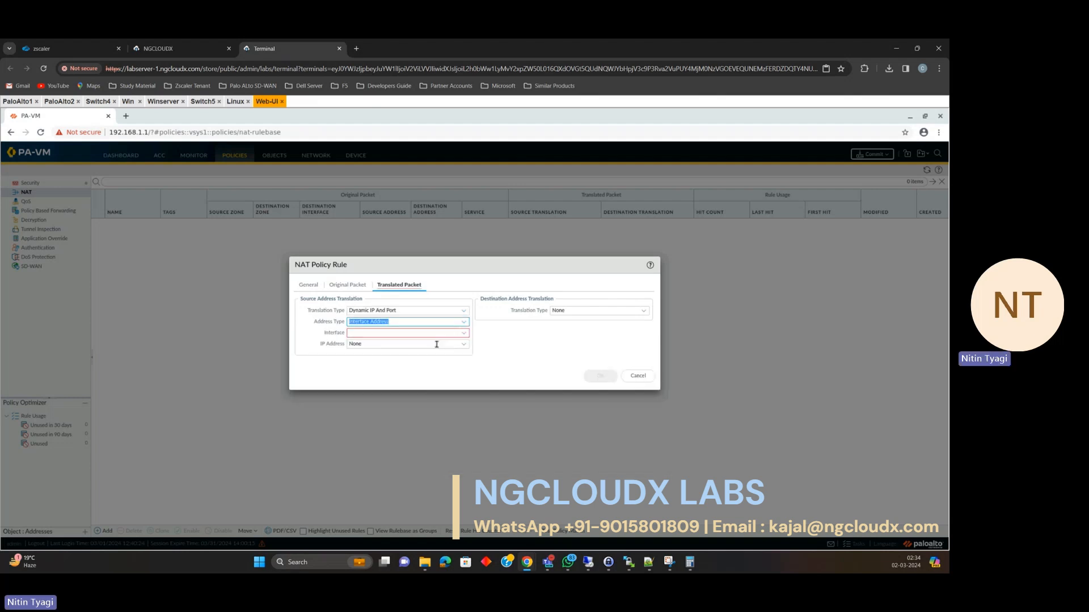
{"action": "left_click", "coordinate": [461, 333]}
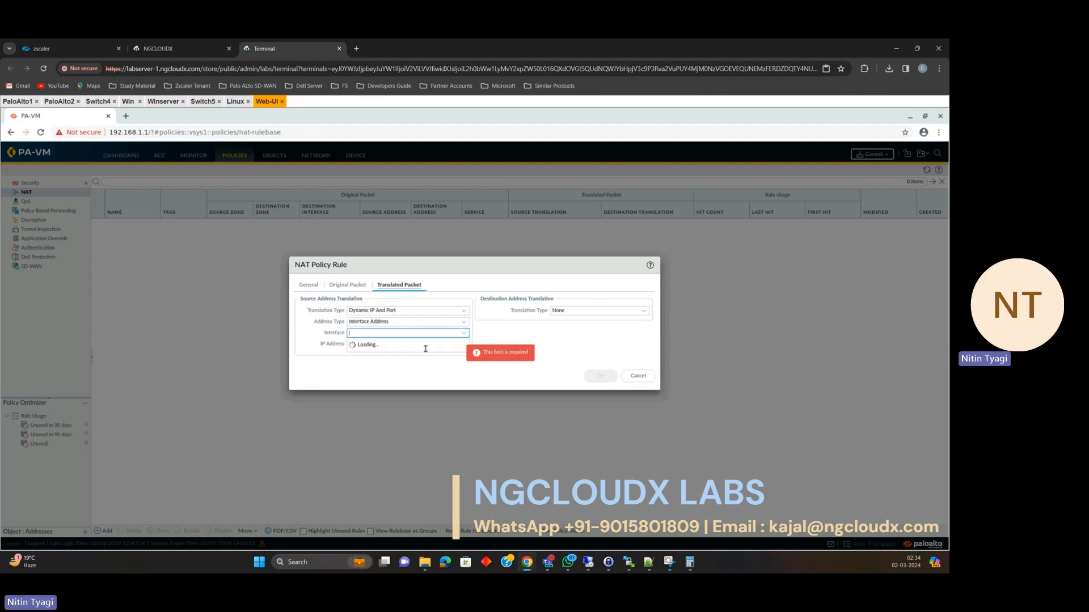
{"action": "left_click", "coordinate": [436, 355]}
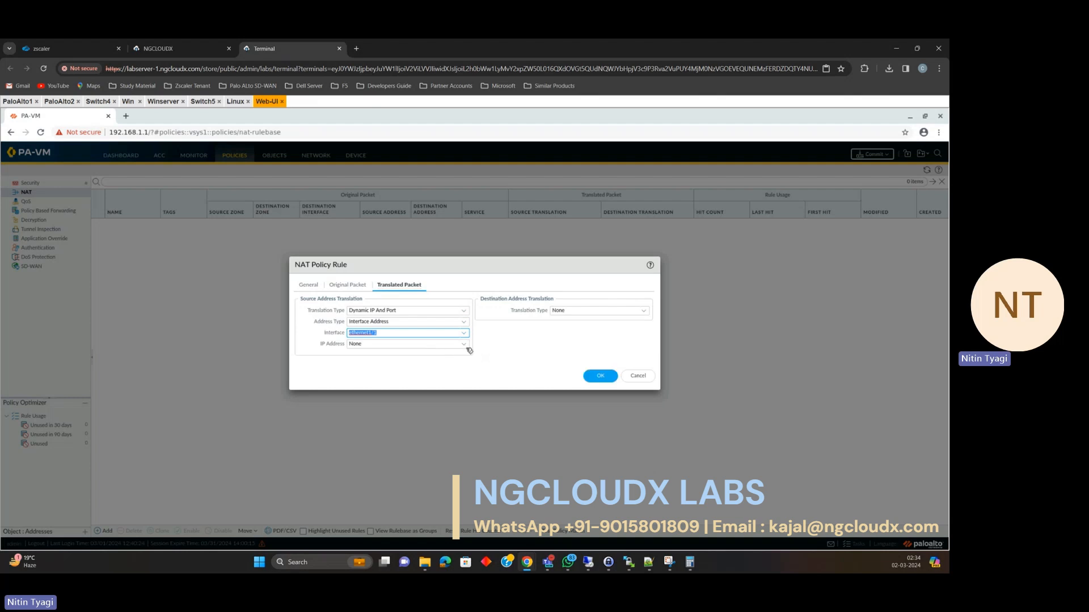
{"action": "left_click", "coordinate": [466, 345]}
{"action": "left_click", "coordinate": [421, 369]}
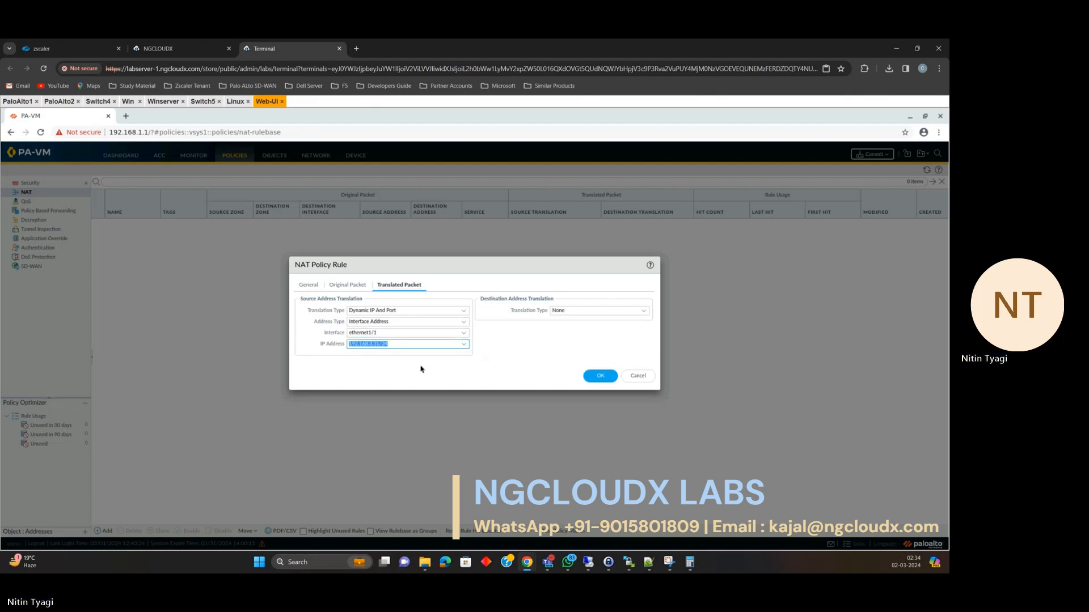
{"action": "left_click", "coordinate": [600, 377]}
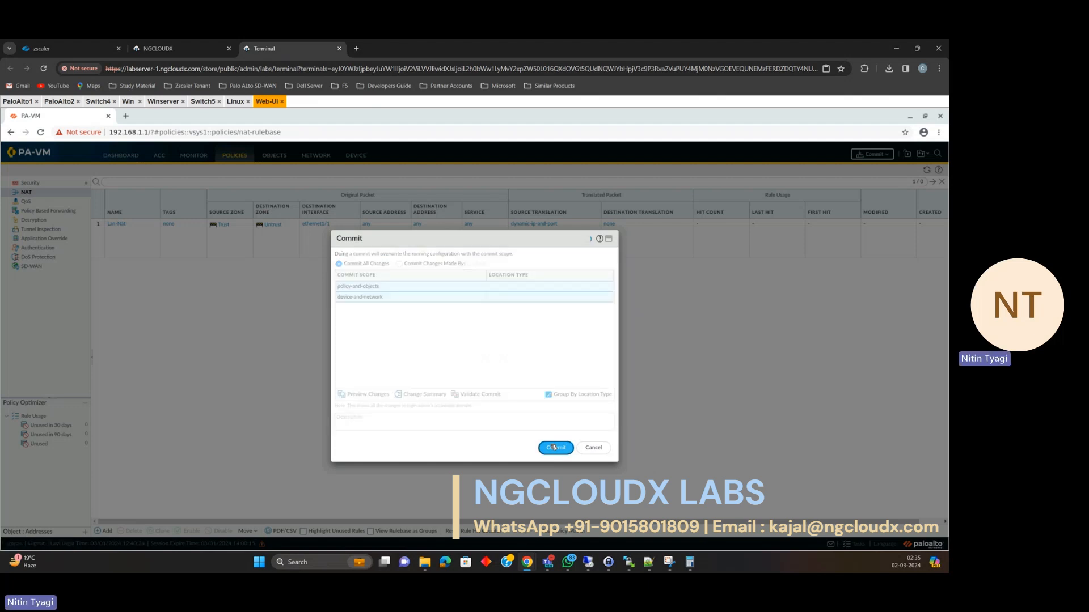
Commit the firewall configuration and bring up the Palo Alto Lab topology page.
{"action": "left_click", "coordinate": [554, 447]}
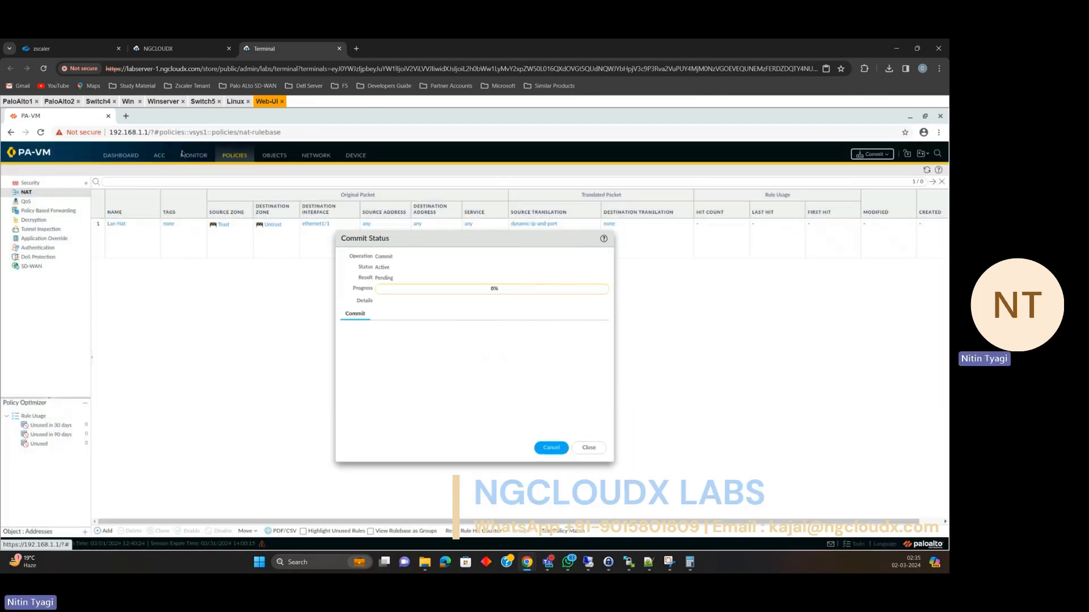
{"action": "left_click", "coordinate": [125, 103]}
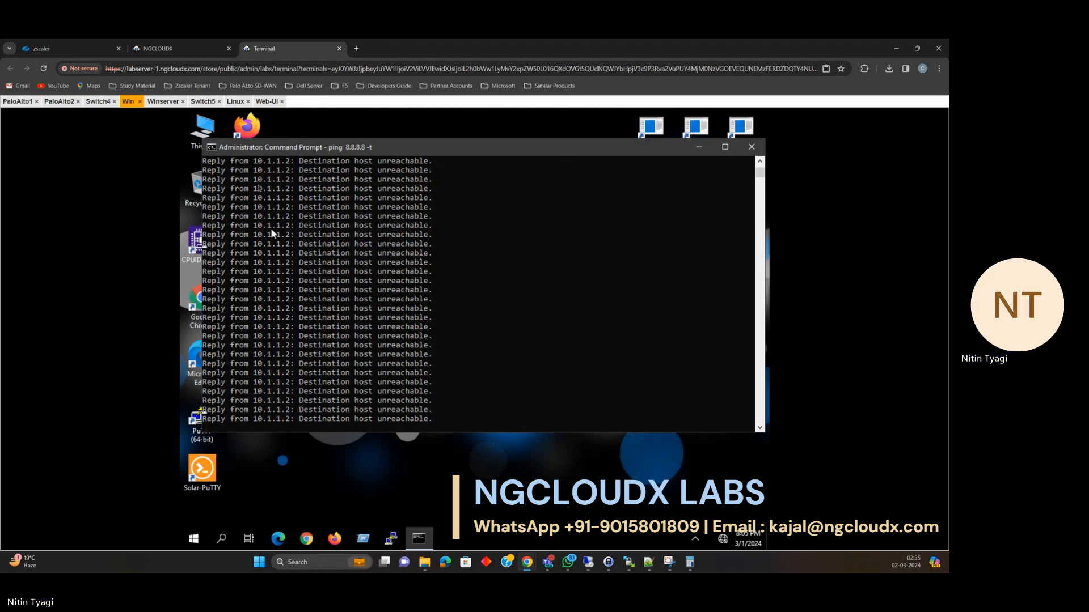
{"action": "left_click", "coordinate": [186, 54]}
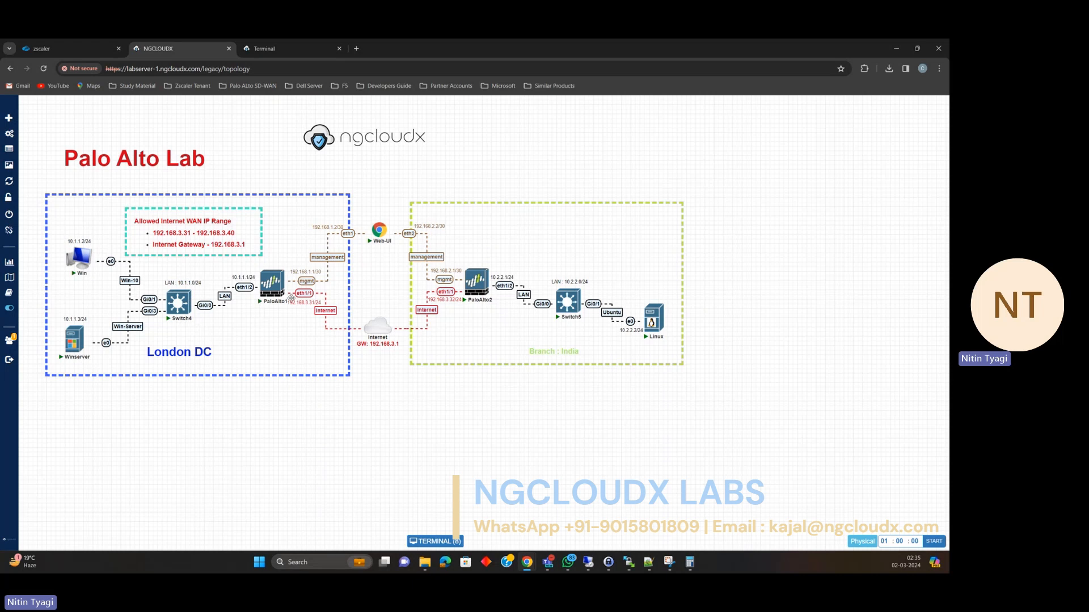
Check that the commit has finished in the firewall Web UI.
{"action": "mouse_move", "coordinate": [279, 290]}
{"action": "left_click", "coordinate": [271, 48]}
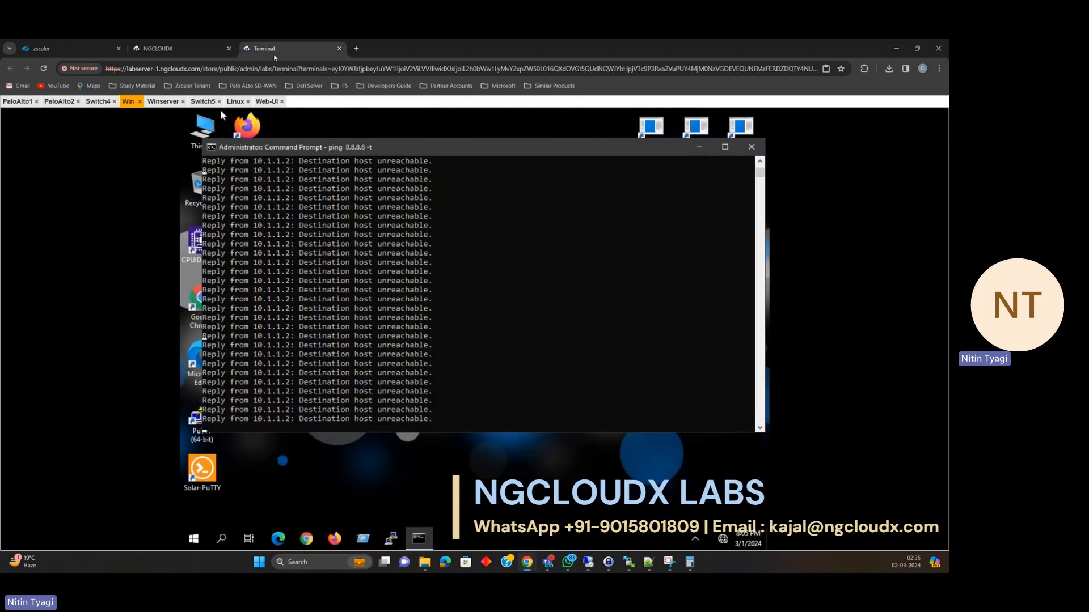
{"action": "left_click", "coordinate": [266, 103]}
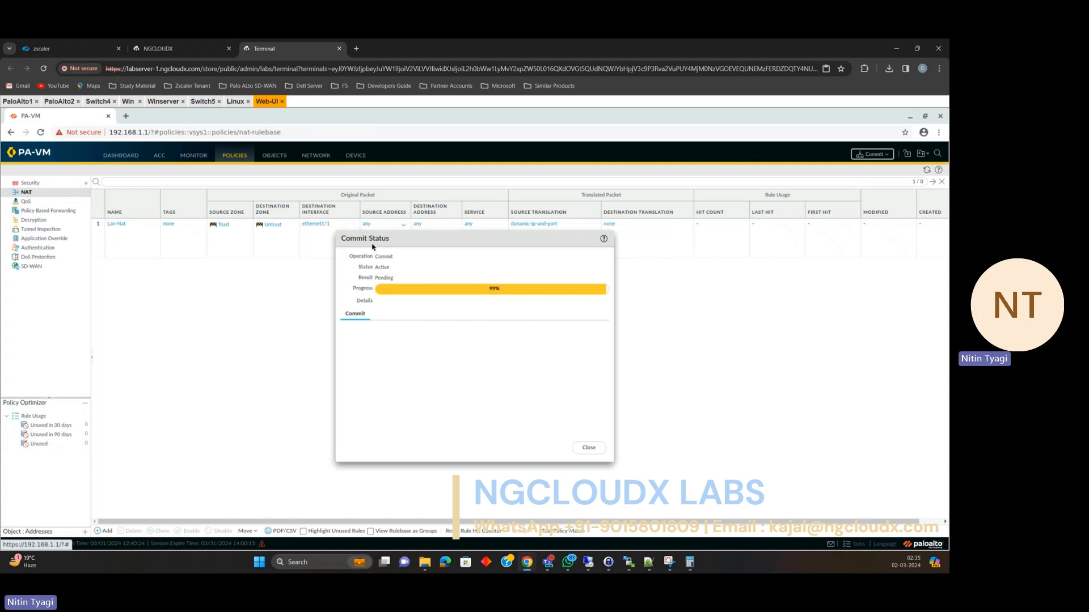
Stop the Win VM's 8.8.8.8 ping (107 of 108 replies) and close Command Prompt.
{"action": "left_click", "coordinate": [128, 101]}
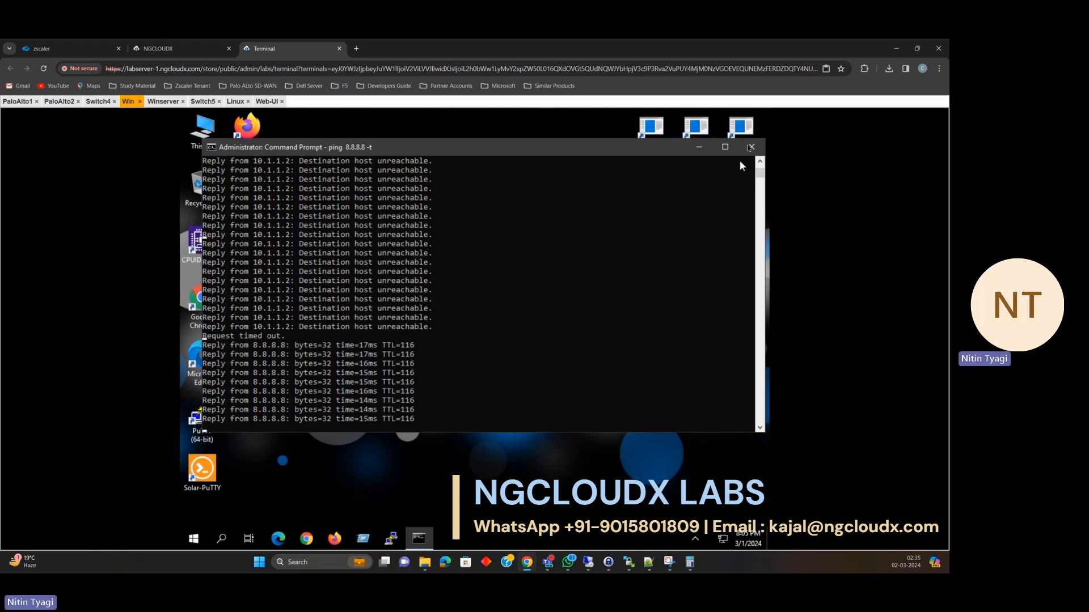
{"action": "key", "text": "ctrl+c"}
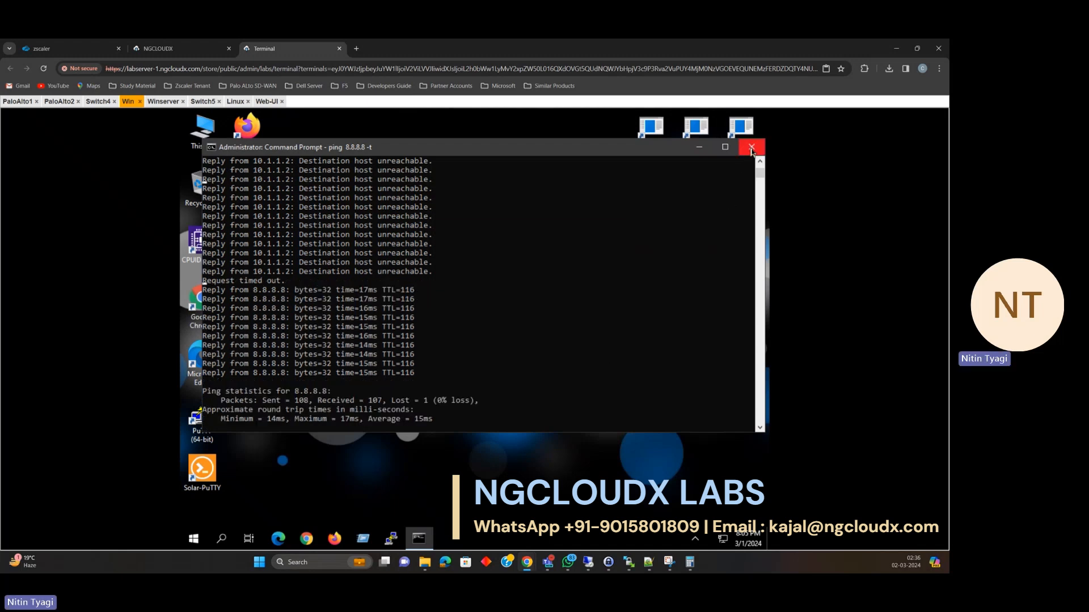
{"action": "left_click", "coordinate": [751, 149]}
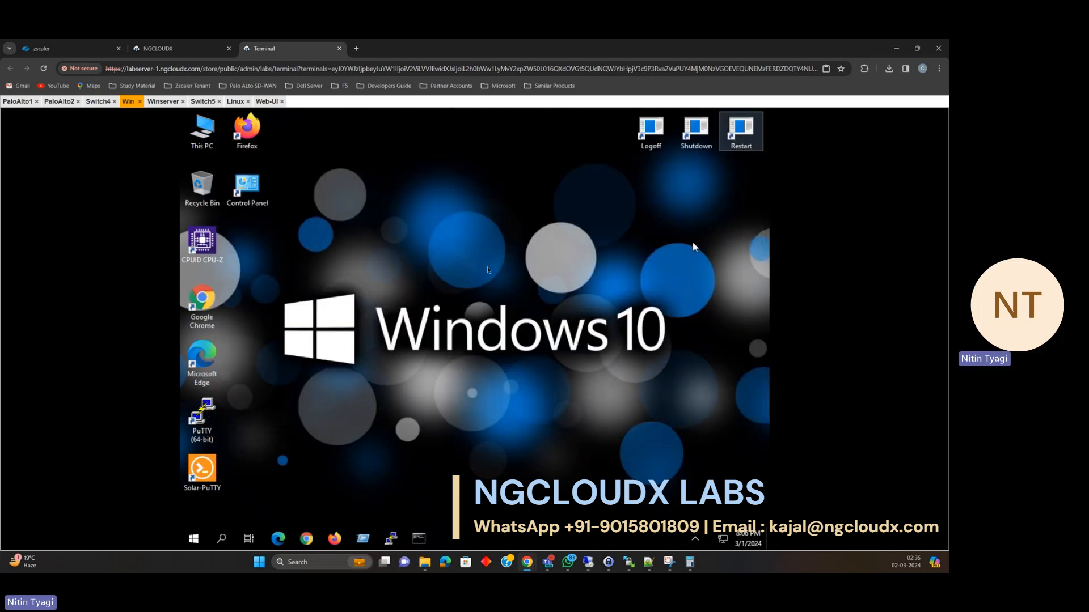
{"action": "left_click", "coordinate": [217, 316]}
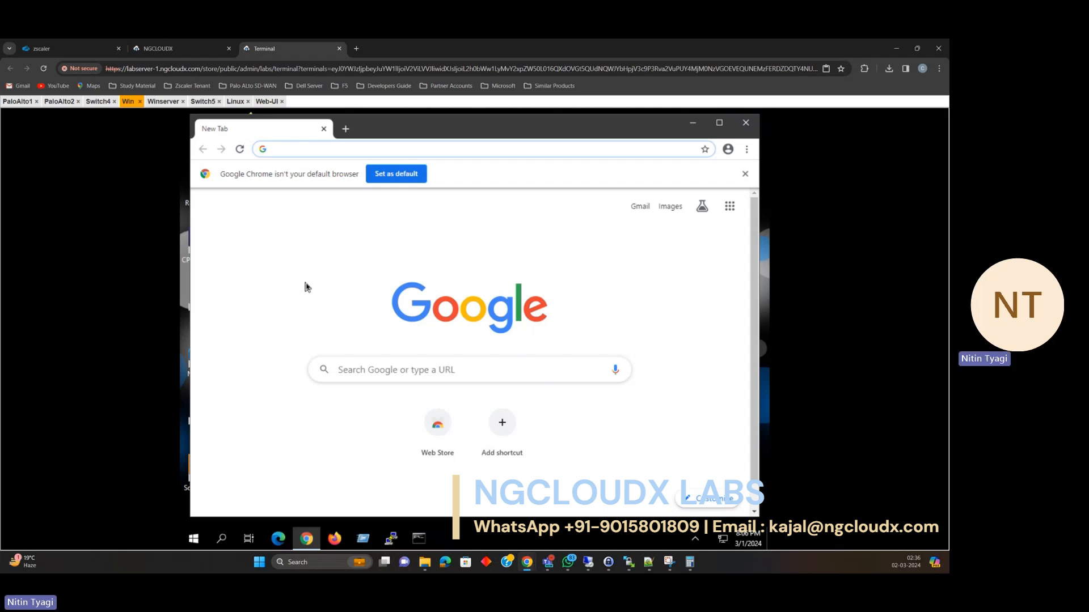
{"action": "type", "text": "https://"}
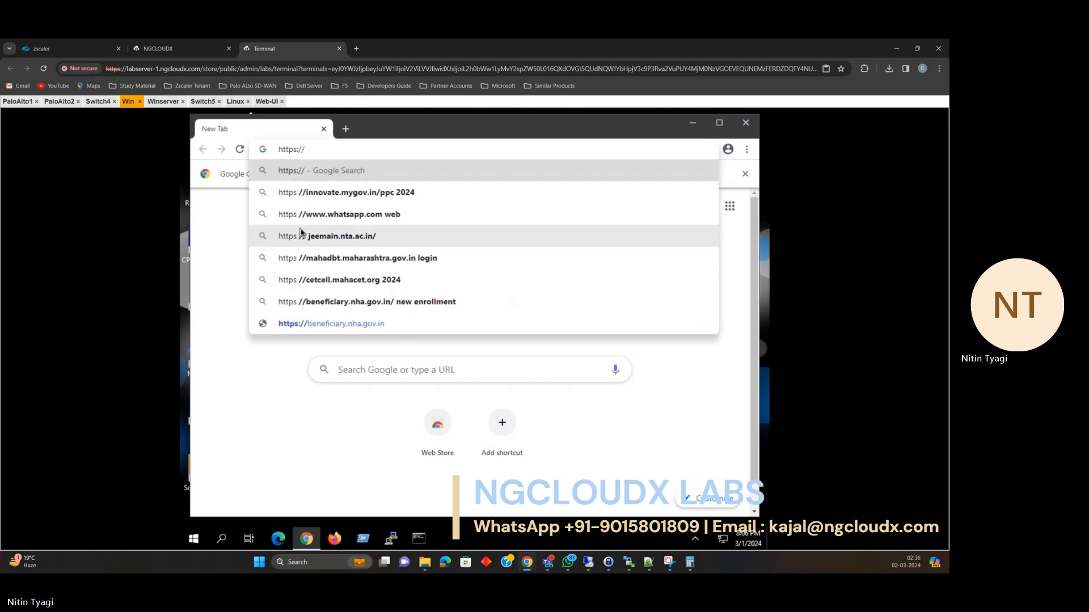
{"action": "type", "text": "ngcloudx.com"}
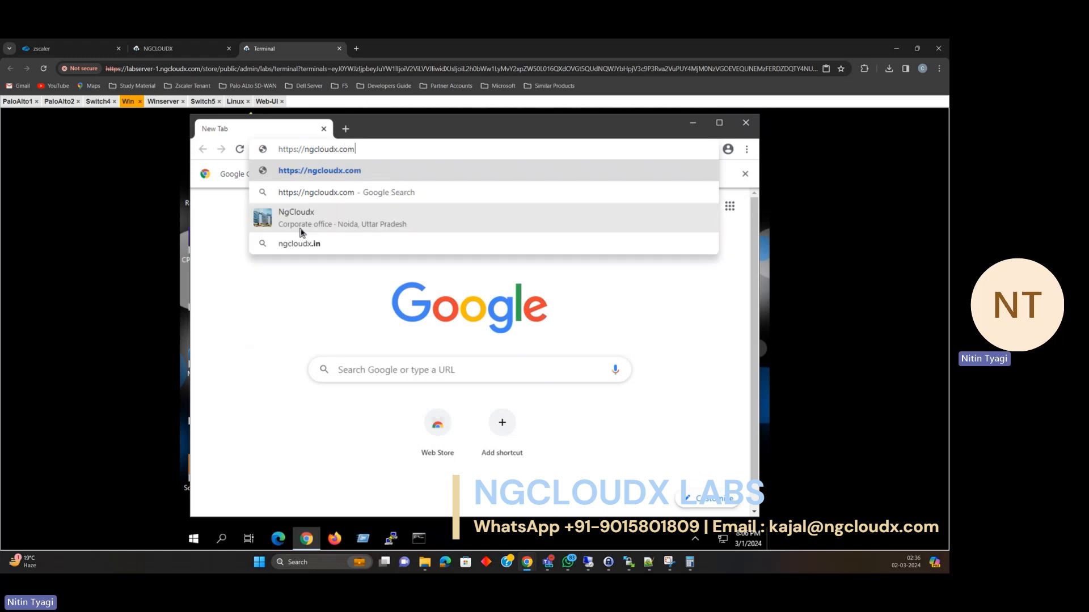
{"action": "key", "text": "Return"}
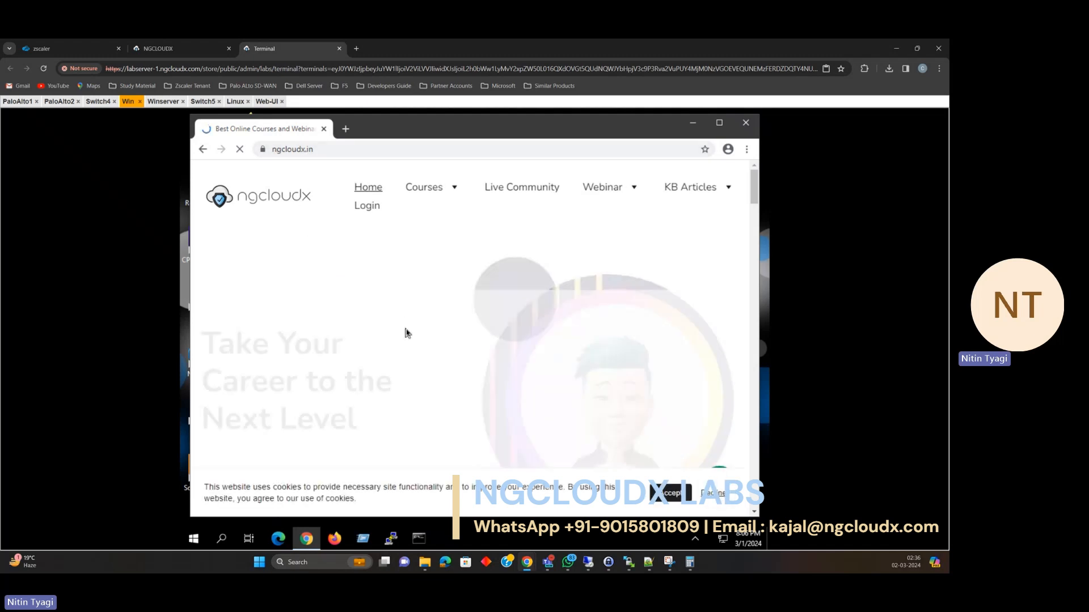
Accept the site's cookie notice, scroll through the page, and open a new tab.
{"action": "left_click", "coordinate": [675, 494]}
{"action": "scroll", "coordinate": [634, 390], "scroll_direction": "down", "scroll_amount": 10}
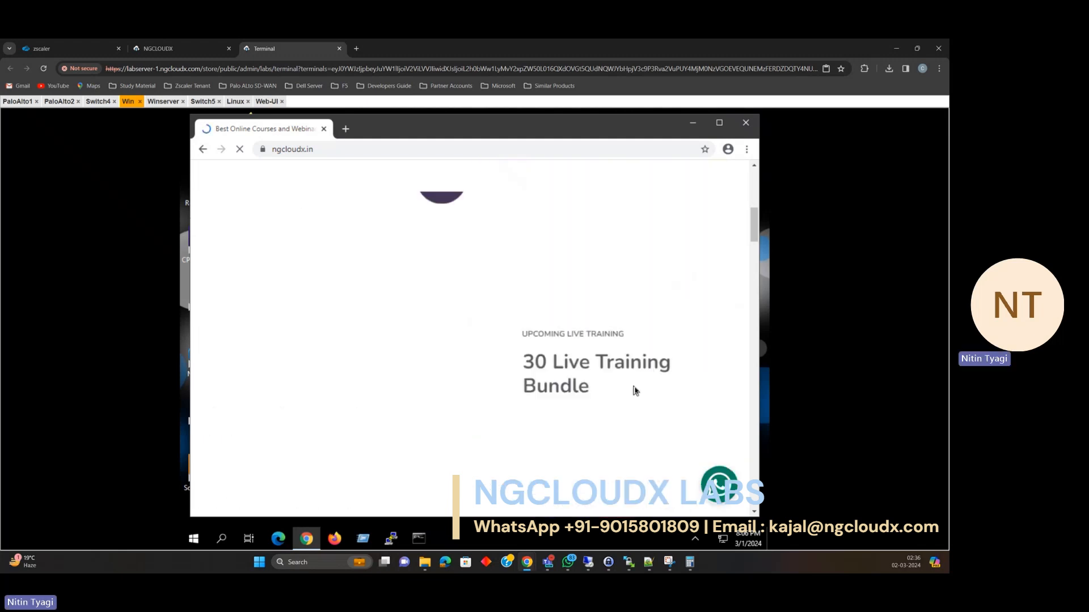
{"action": "scroll", "coordinate": [634, 390], "scroll_direction": "up", "scroll_amount": 4}
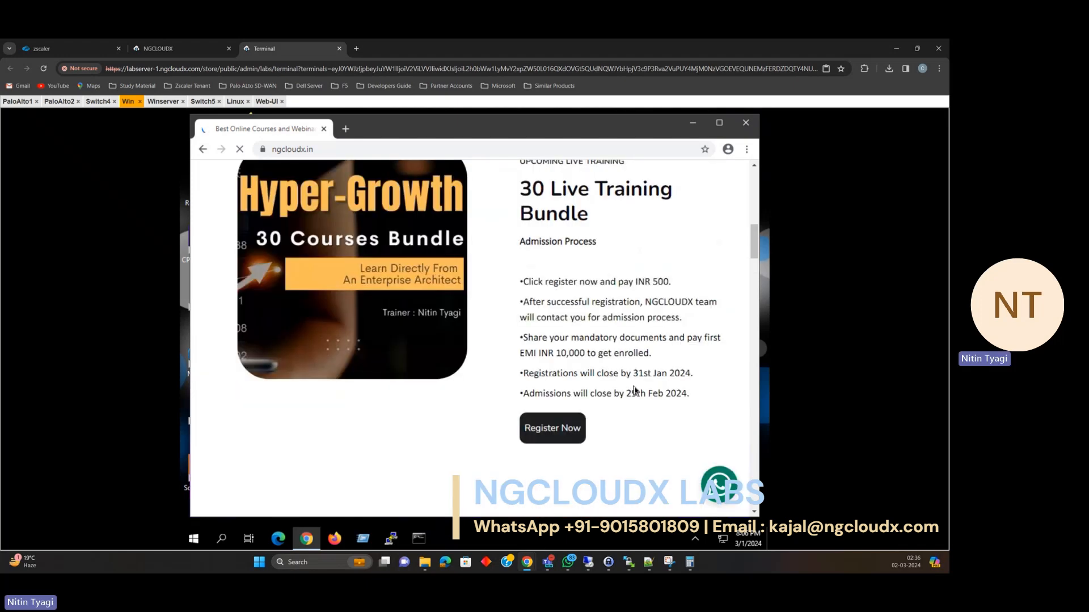
{"action": "scroll", "coordinate": [634, 391], "scroll_direction": "up", "scroll_amount": 6}
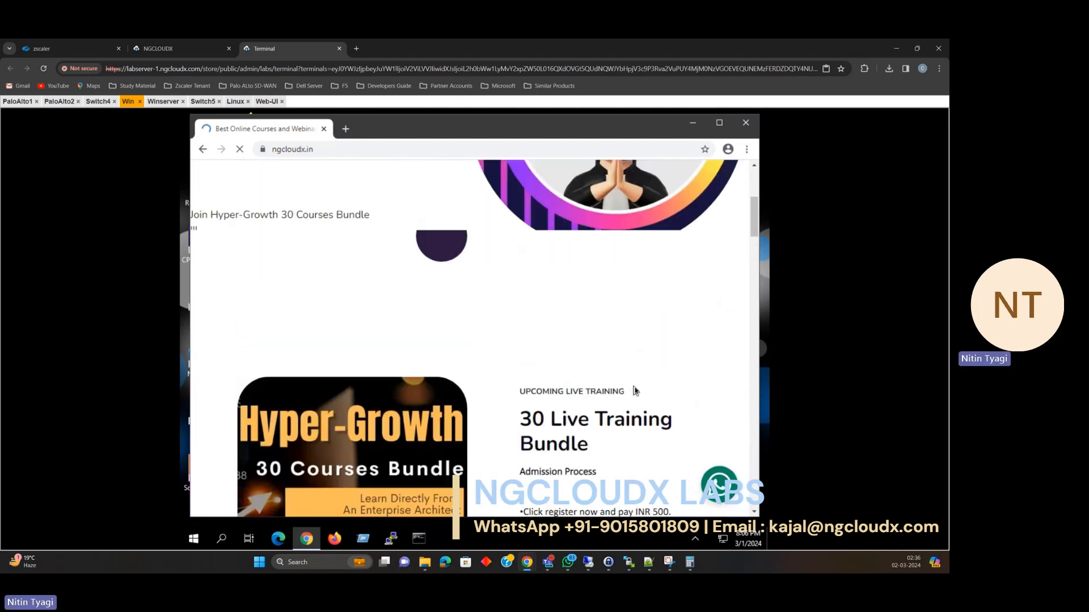
{"action": "scroll", "coordinate": [634, 390], "scroll_direction": "up", "scroll_amount": 3}
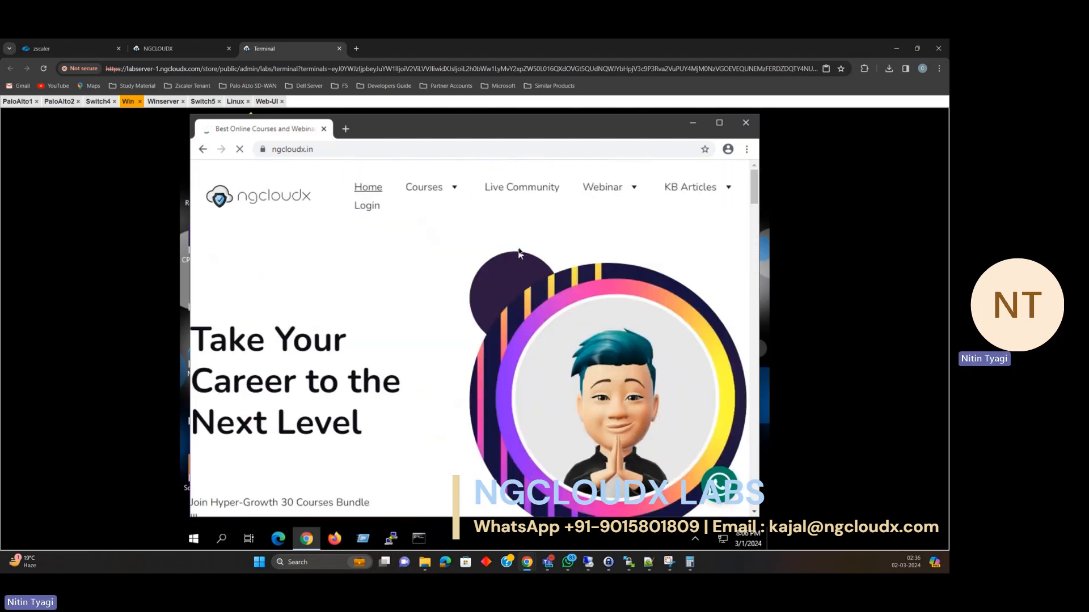
{"action": "left_click", "coordinate": [345, 130]}
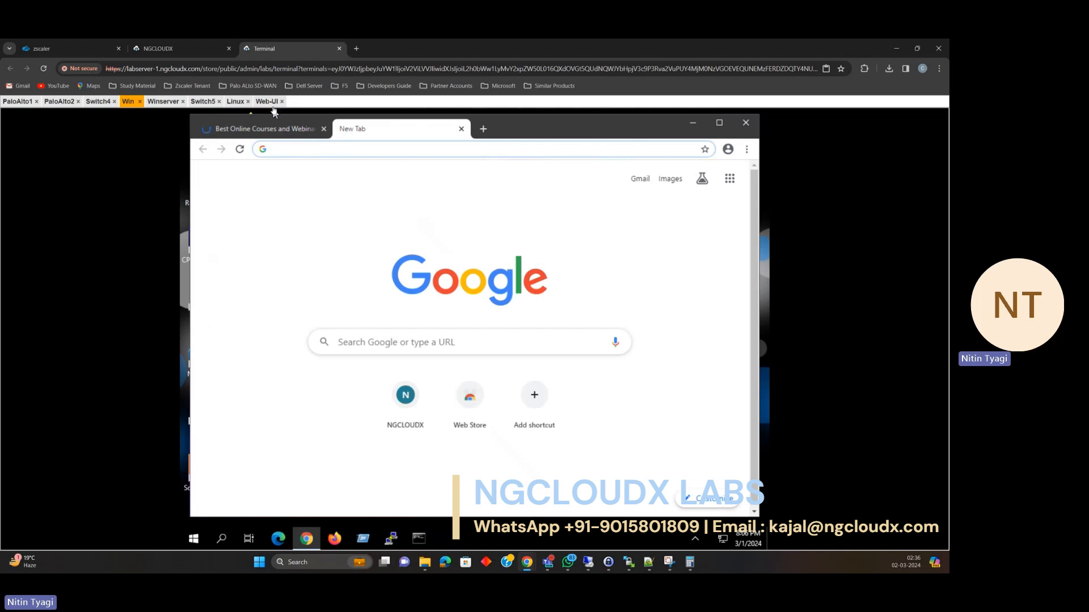
In the firewall web UI, dismiss the finished commit status and go to Network > Interface Mgmt profiles.
{"action": "left_click", "coordinate": [270, 103]}
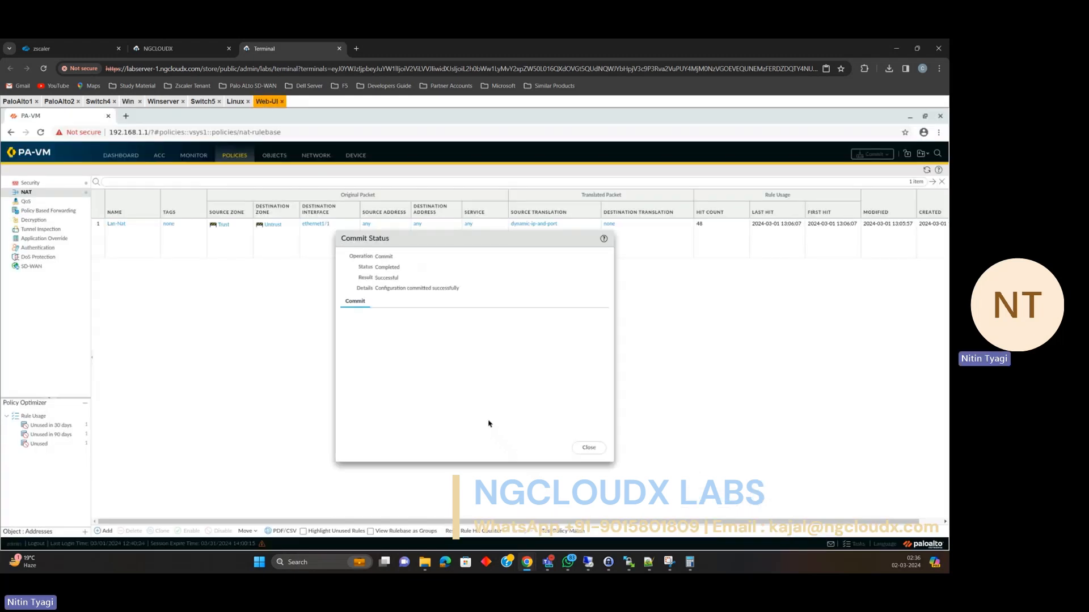
{"action": "left_click", "coordinate": [589, 448]}
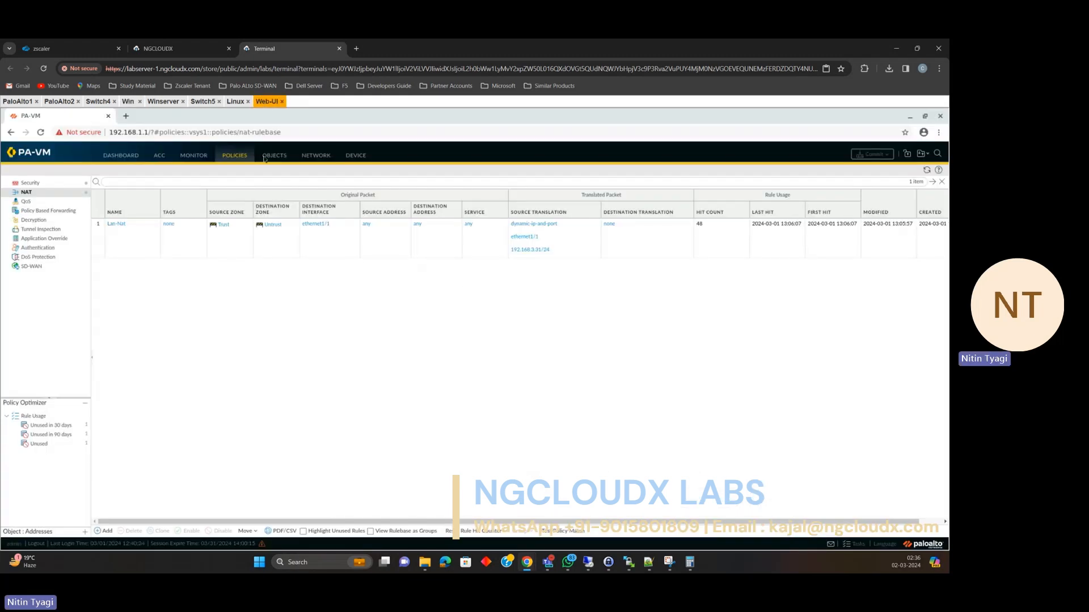
{"action": "left_click", "coordinate": [324, 158]}
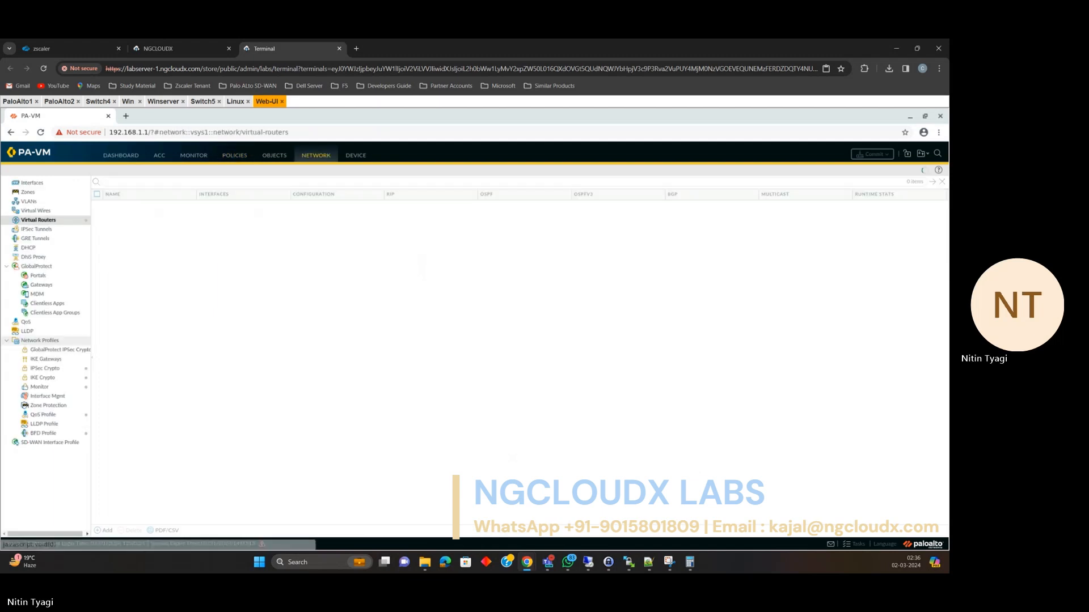
{"action": "left_click", "coordinate": [48, 396]}
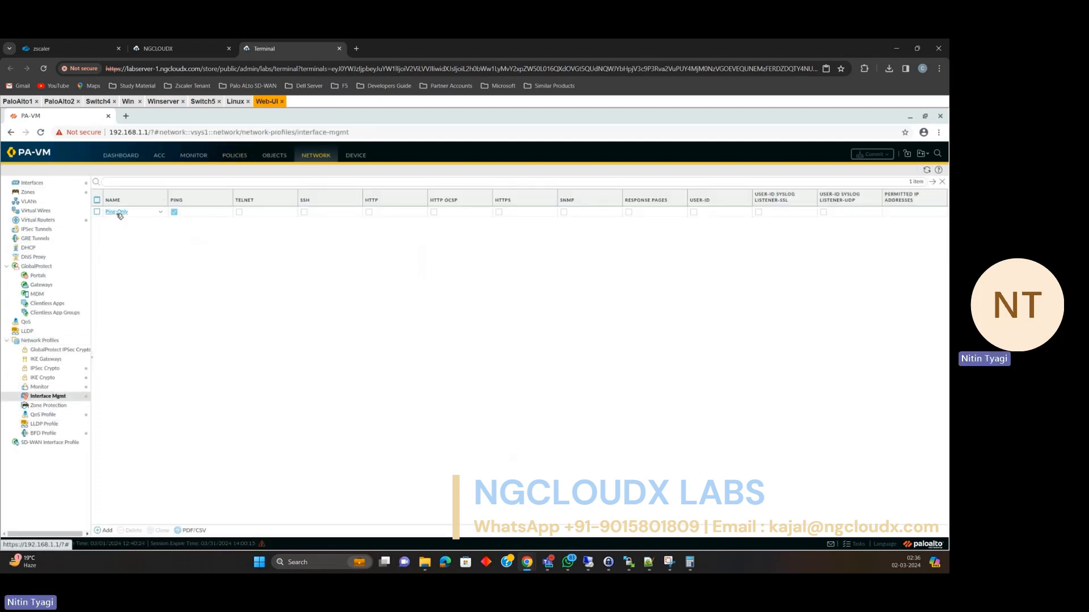
Allow HTTPS and SSH on the Ping-Only profile, save it, and start a commit.
{"action": "left_click", "coordinate": [116, 211]}
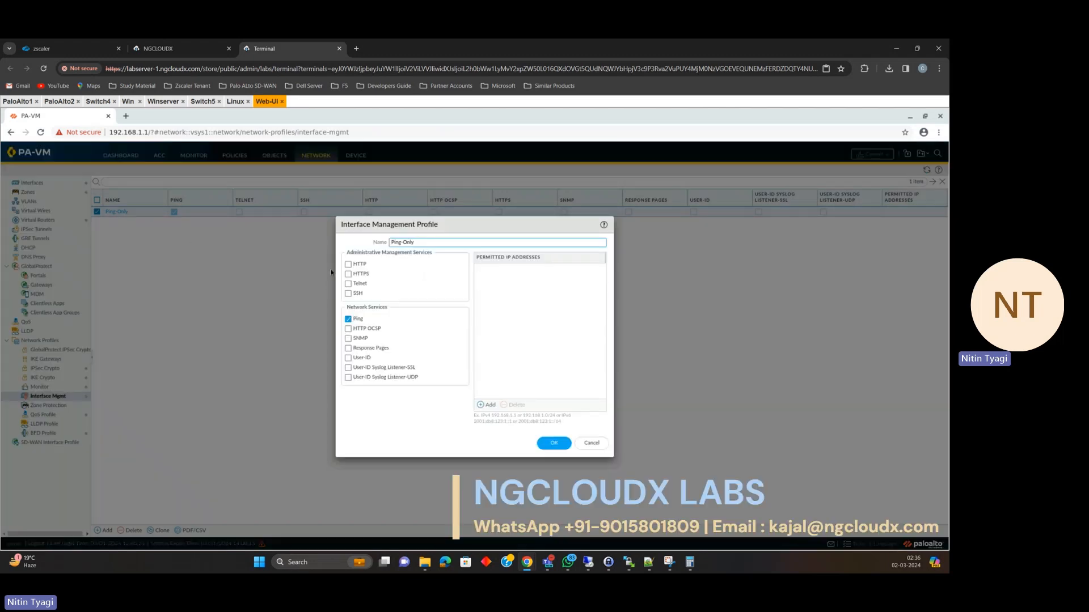
{"action": "left_click", "coordinate": [348, 274]}
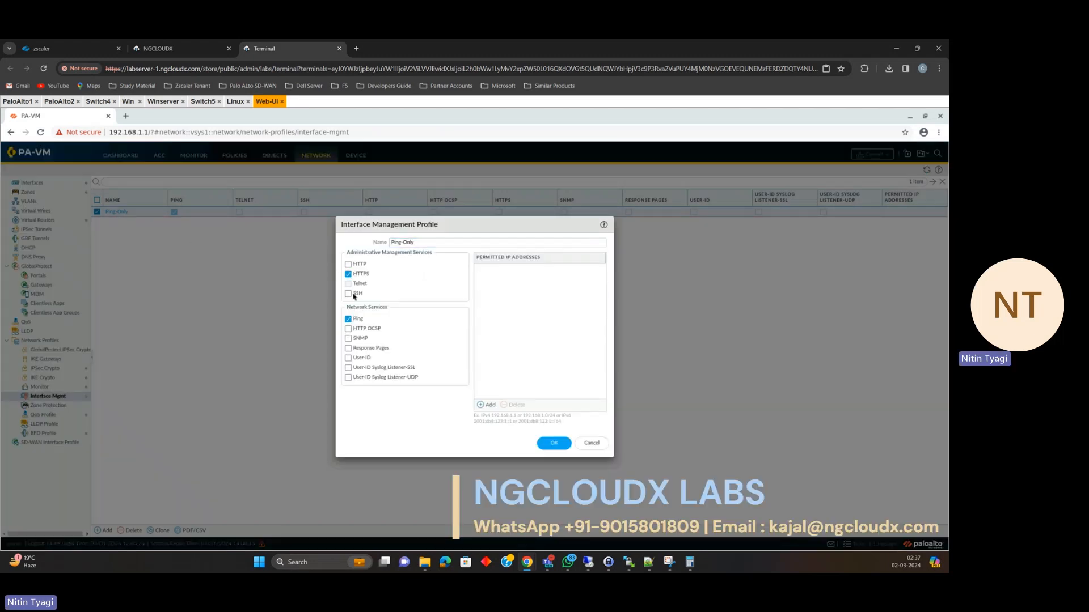
{"action": "left_click", "coordinate": [348, 293]}
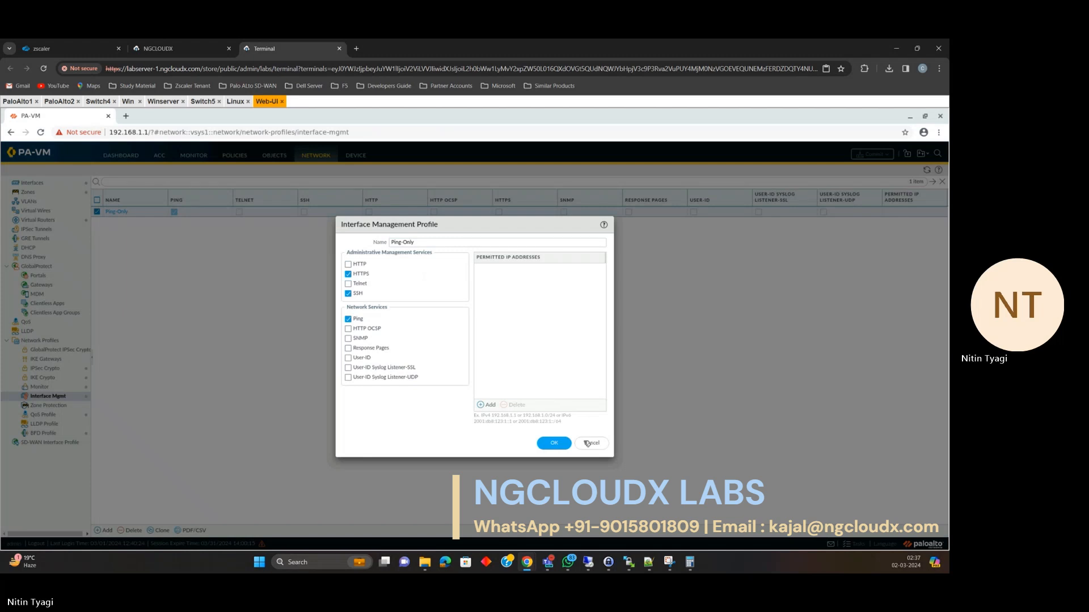
{"action": "left_click", "coordinate": [554, 443]}
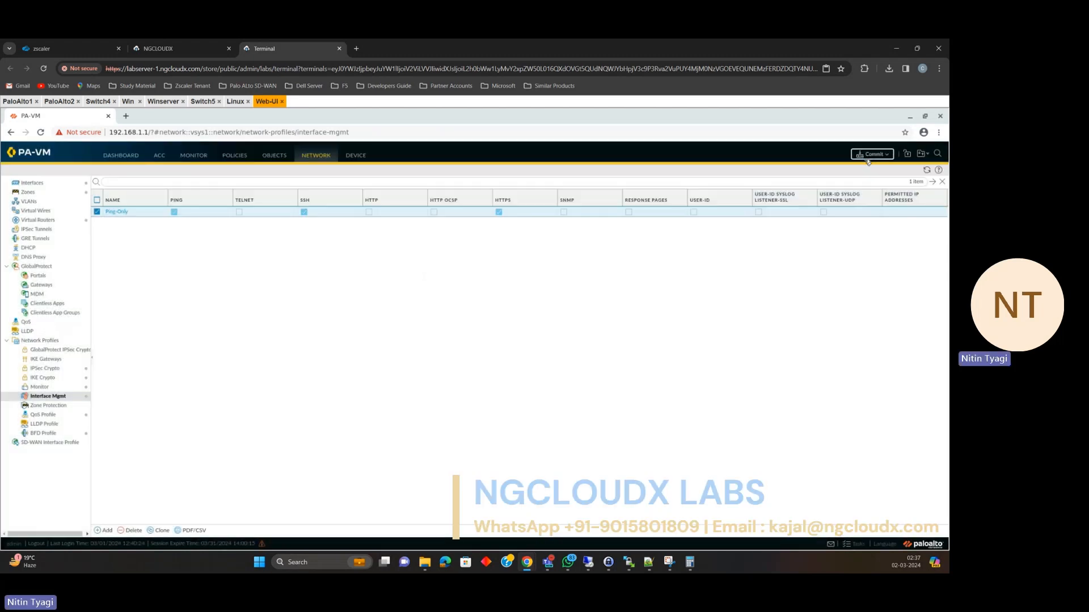
{"action": "left_click", "coordinate": [868, 155]}
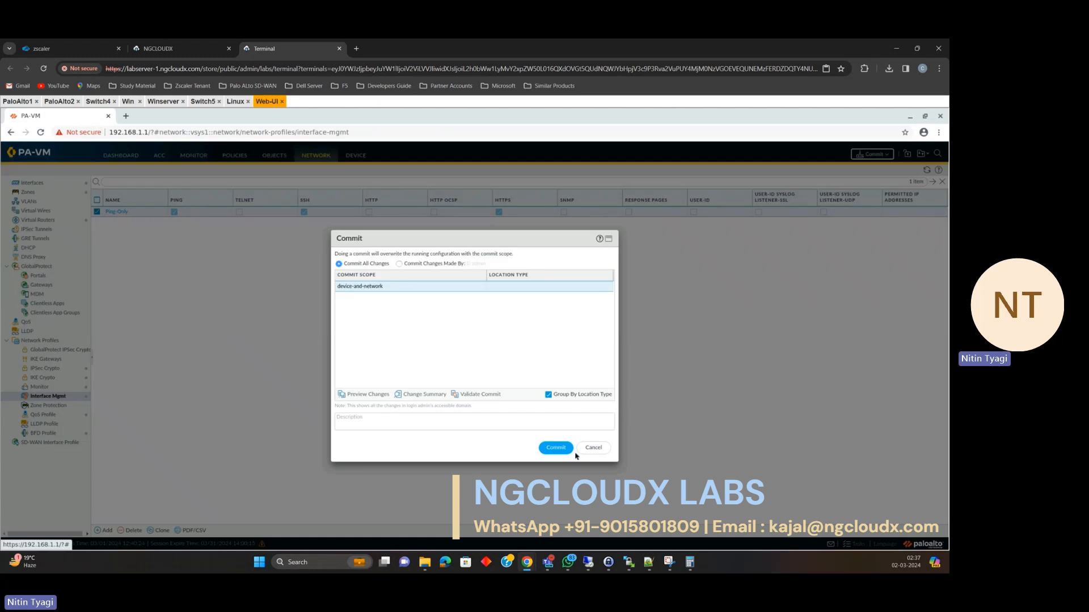
Confirm the commit, view the lab topology, then switch back to the Win VM console.
{"action": "left_click", "coordinate": [555, 448]}
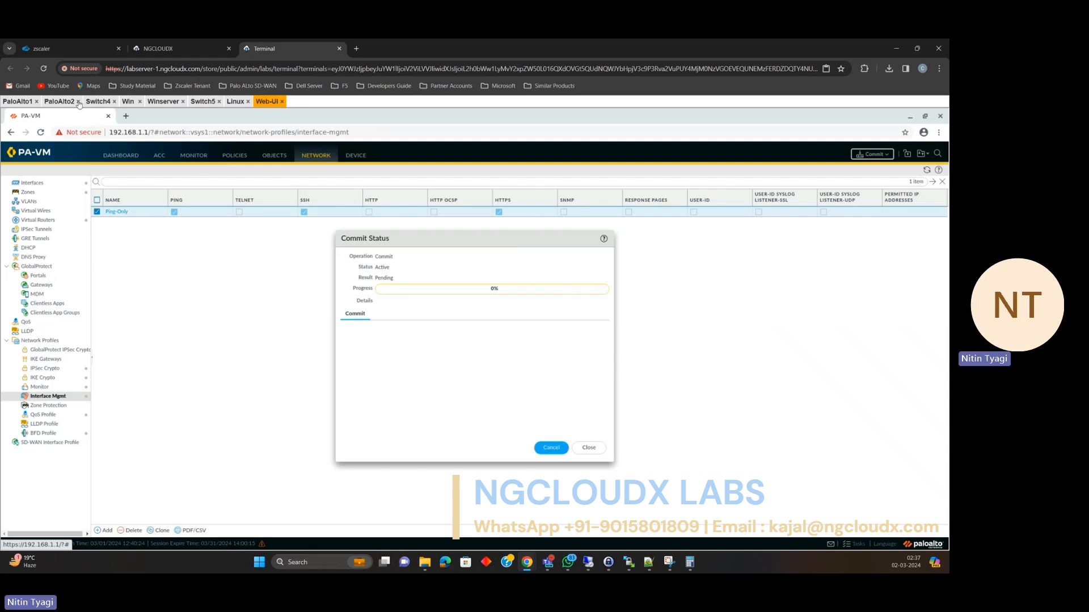
{"action": "left_click", "coordinate": [197, 47]}
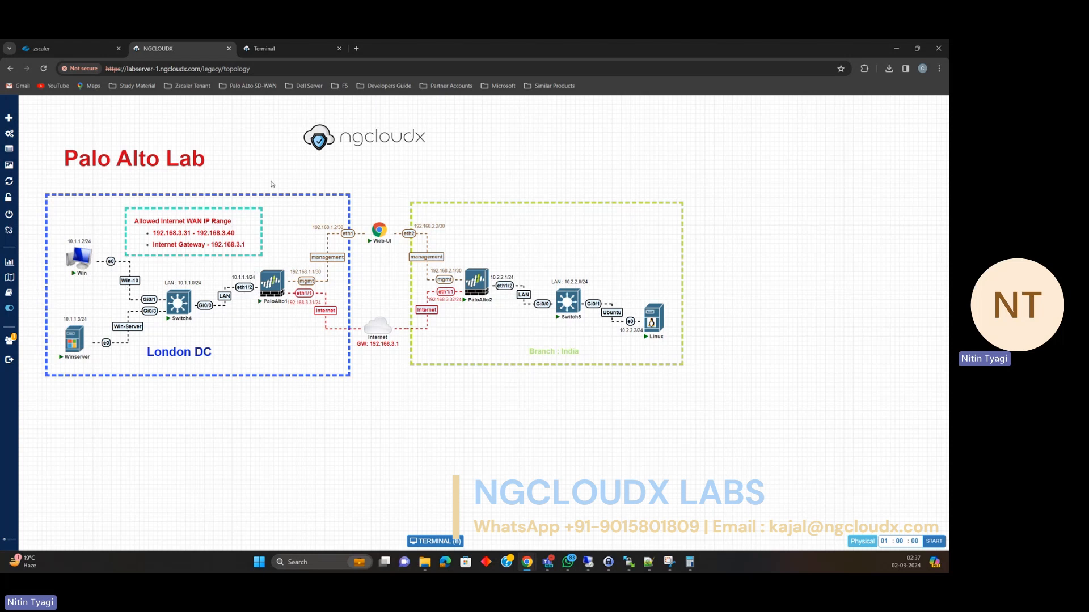
{"action": "left_click", "coordinate": [281, 52]}
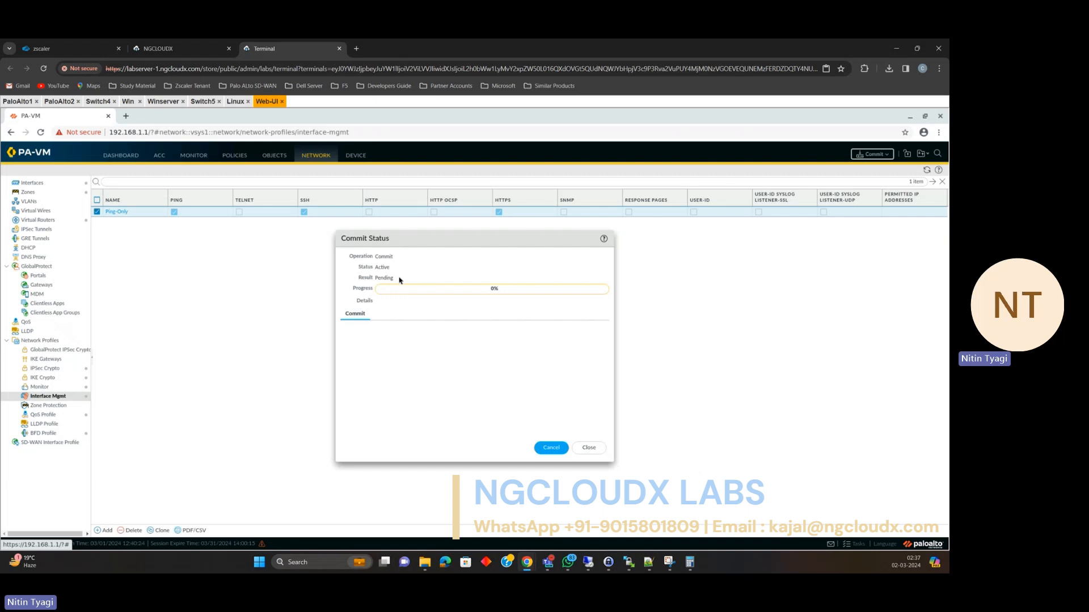
{"action": "left_click", "coordinate": [128, 102]}
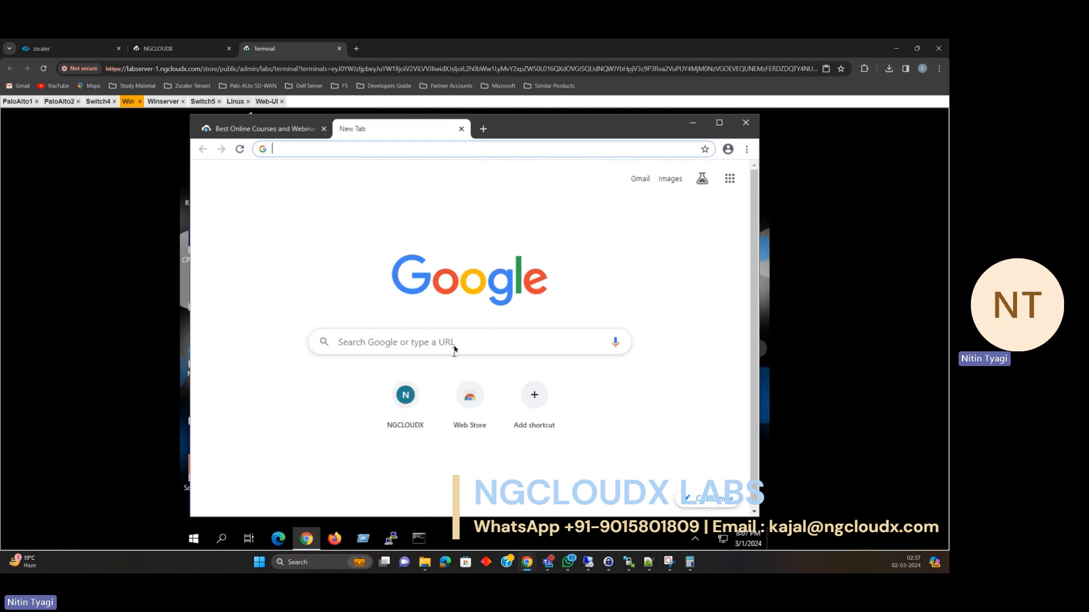
Minimize Chrome, check the firewall's commit progress, and return to the Win VM desktop.
{"action": "left_click", "coordinate": [692, 123]}
{"action": "left_click", "coordinate": [693, 134]}
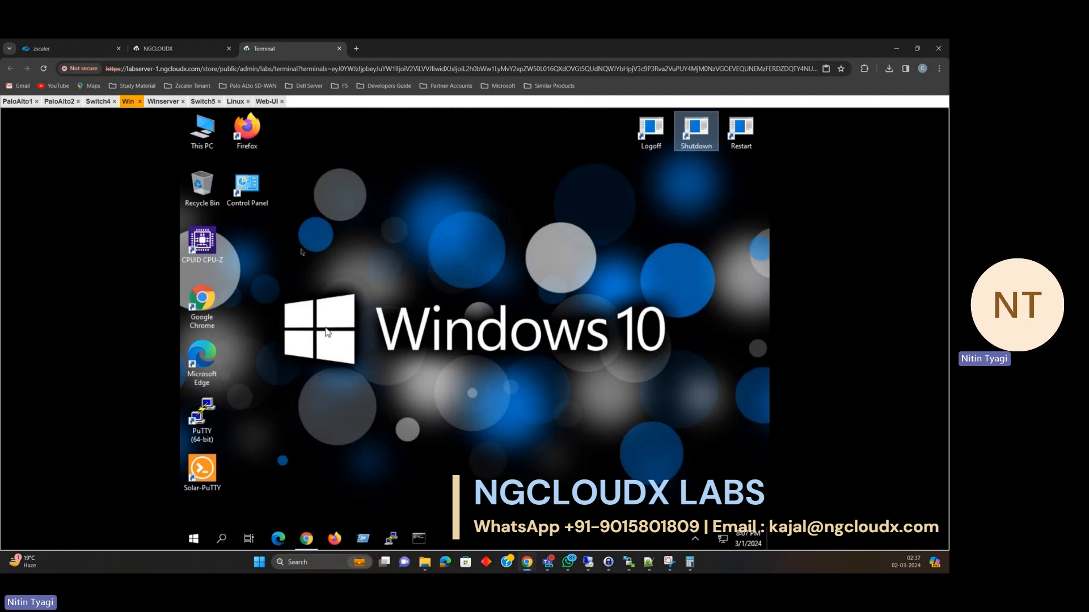
{"action": "left_click", "coordinate": [267, 103]}
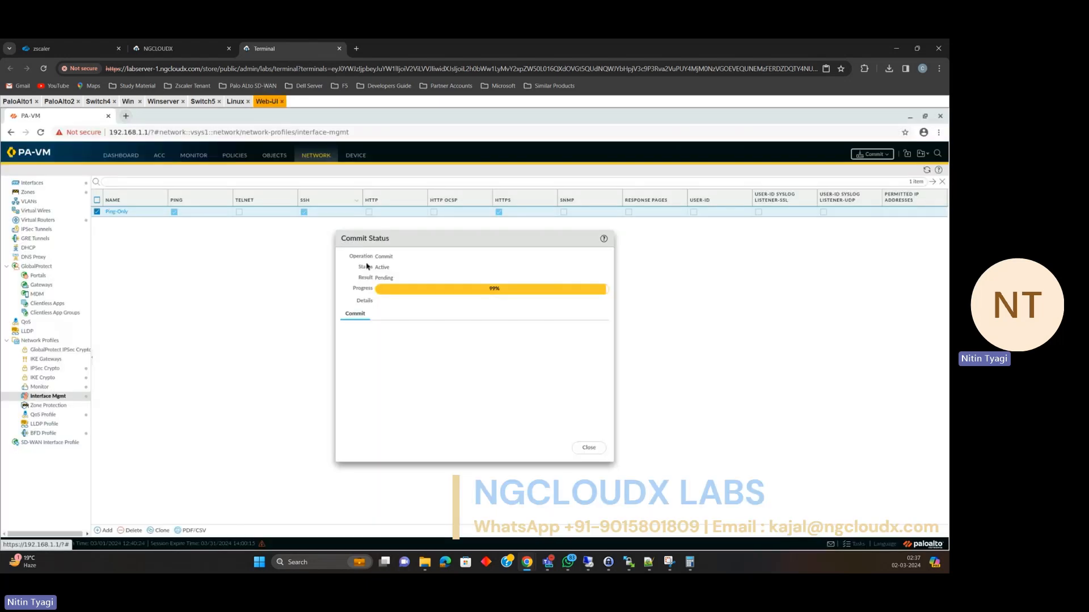
{"action": "left_click", "coordinate": [129, 102]}
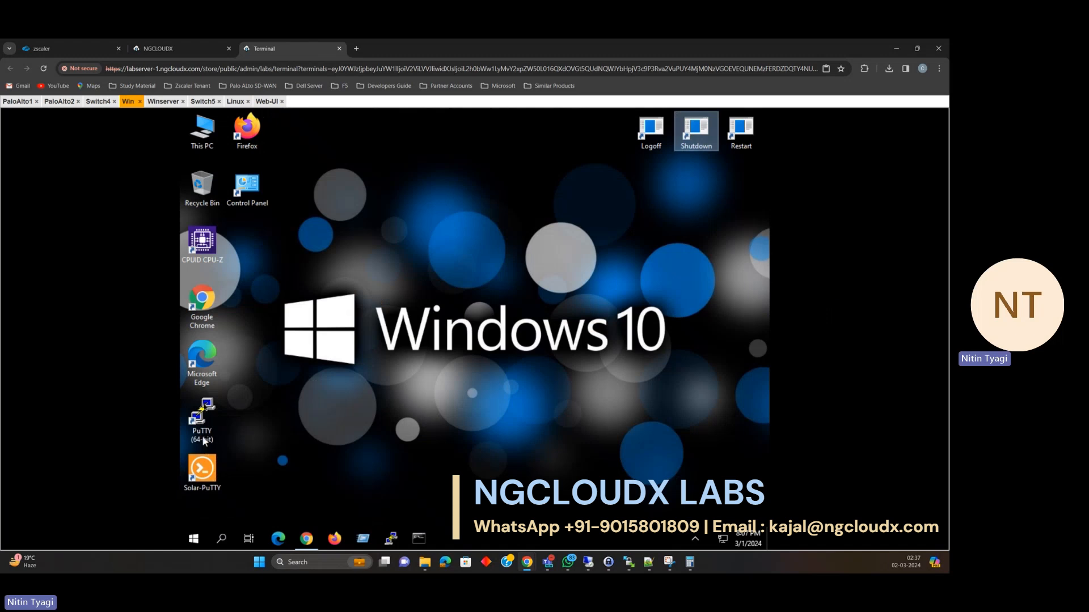
Relaunch Chrome, close the extra empty window, and begin entering the ngcloudx.com address.
{"action": "double_click", "coordinate": [205, 307]}
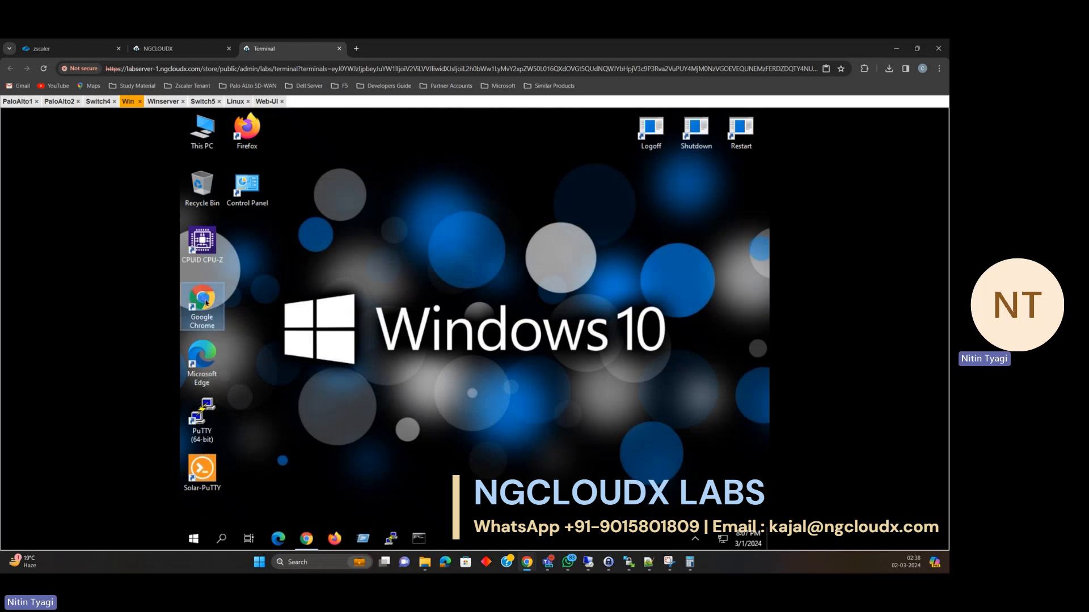
{"action": "left_click", "coordinate": [311, 540]}
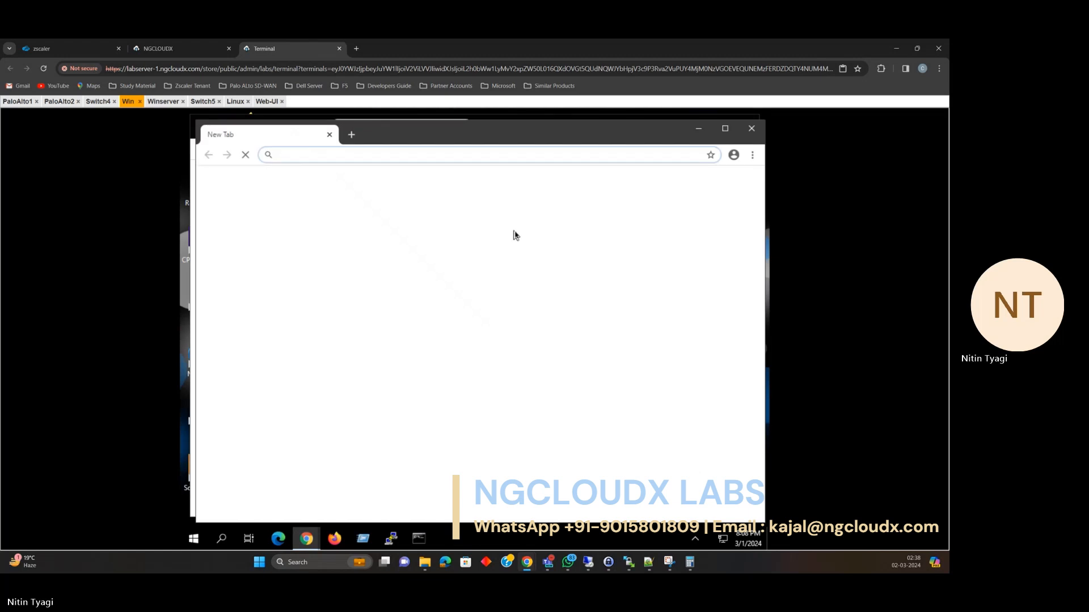
{"action": "left_click", "coordinate": [751, 128]}
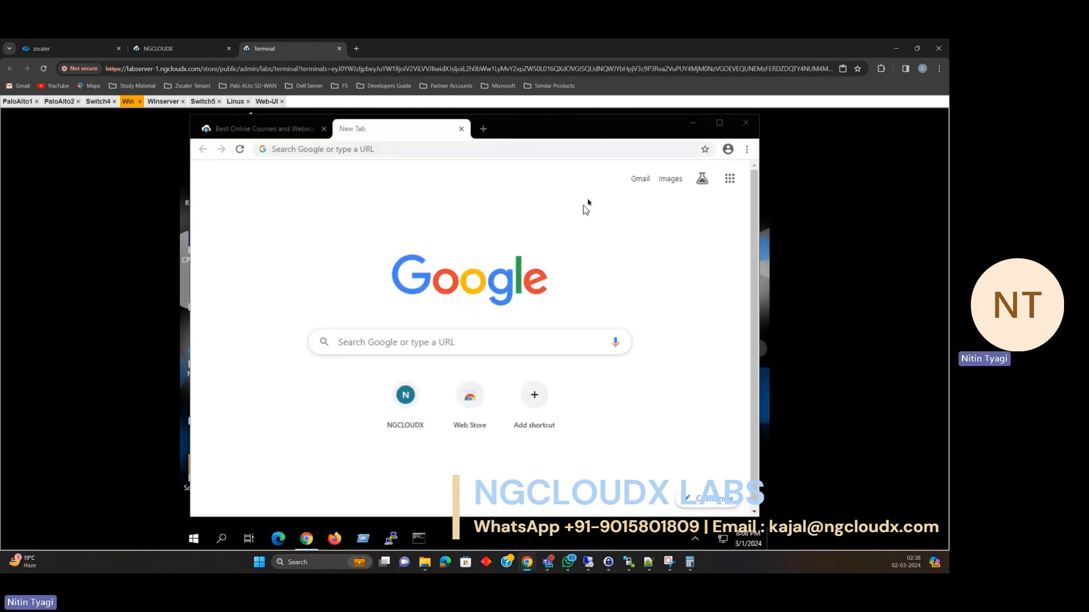
{"action": "left_click", "coordinate": [402, 148]}
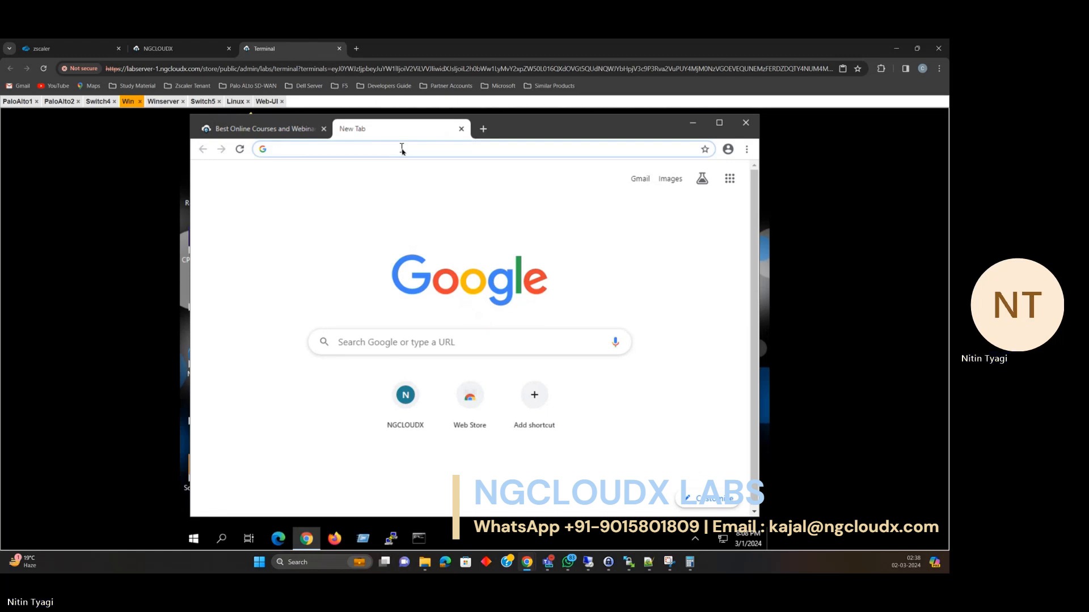
{"action": "type", "text": "http"}
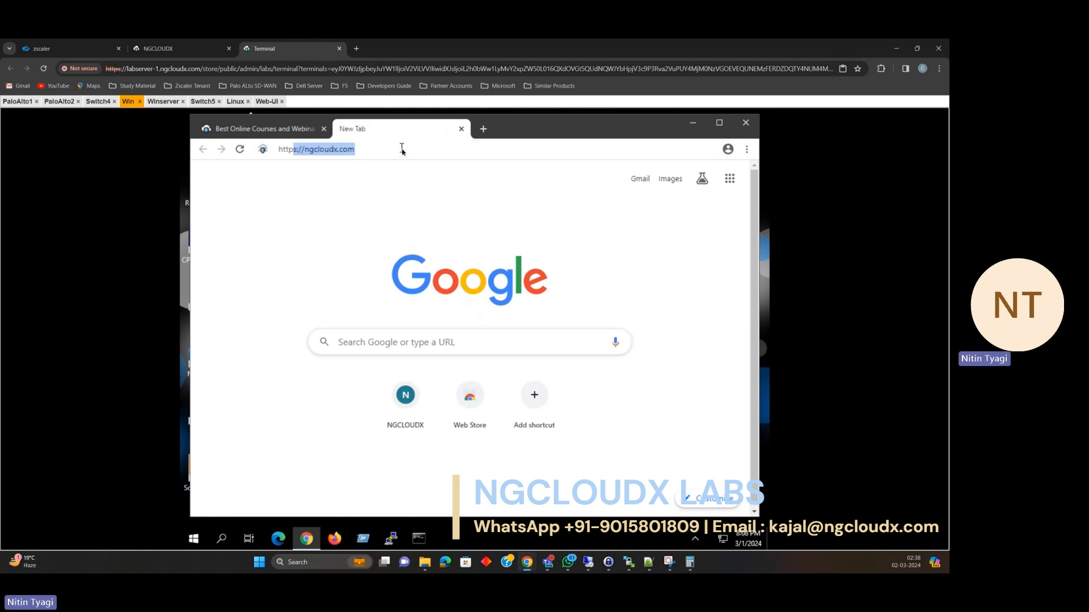
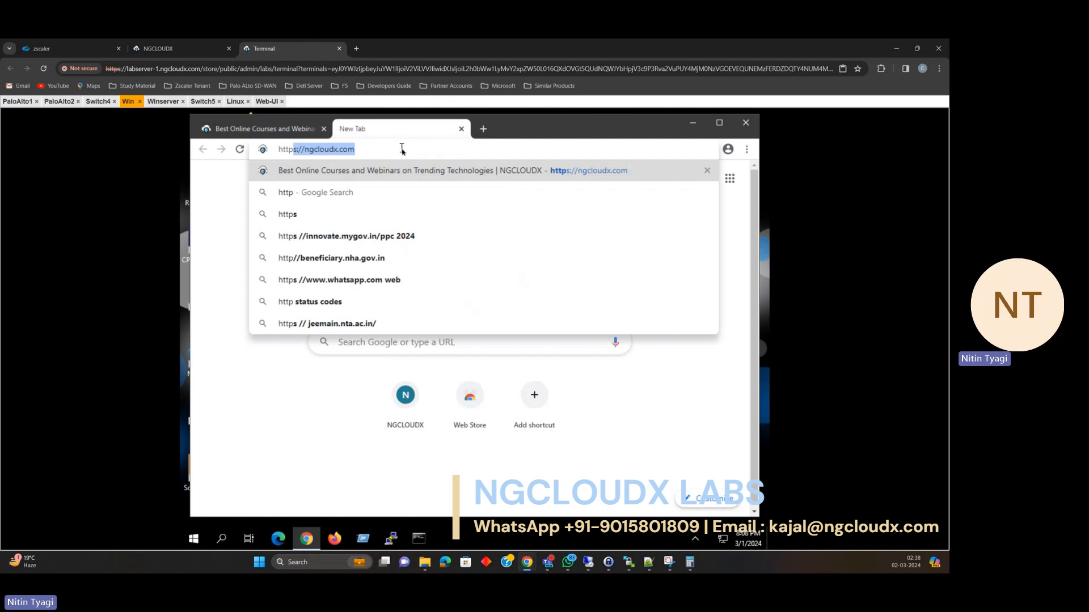
{"action": "type", "text": "s"}
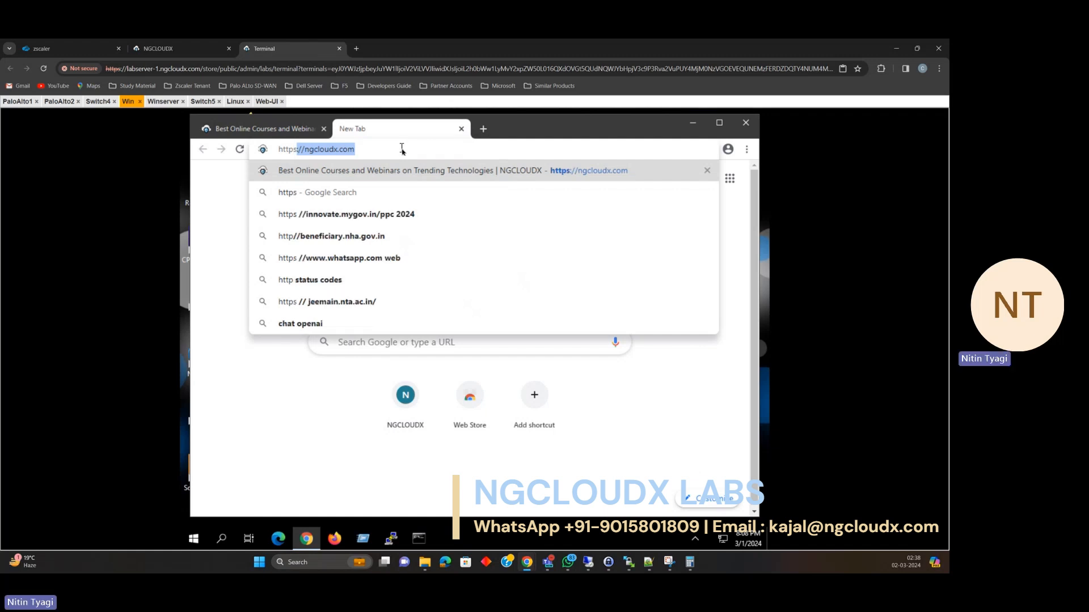
{"action": "type", "text": "://"}
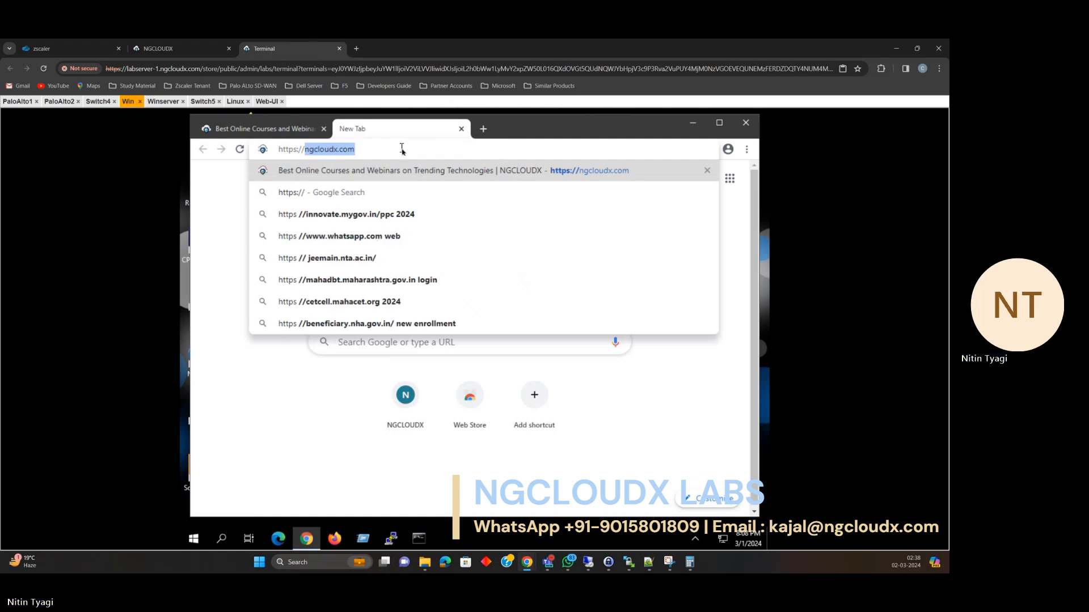
{"action": "type", "text": "10.1.1.1"}
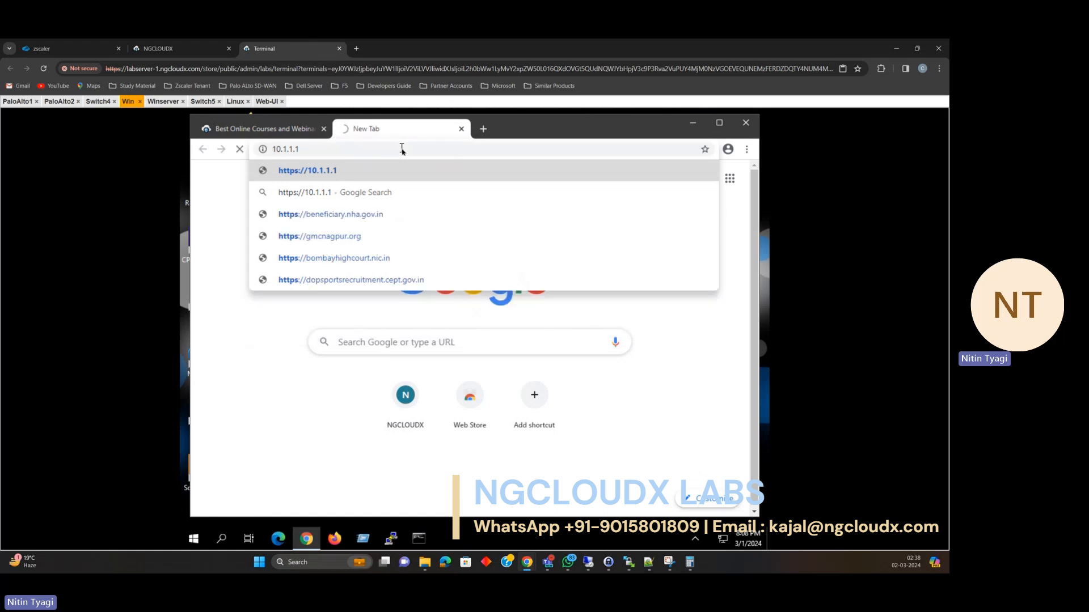
{"action": "key", "text": "Return"}
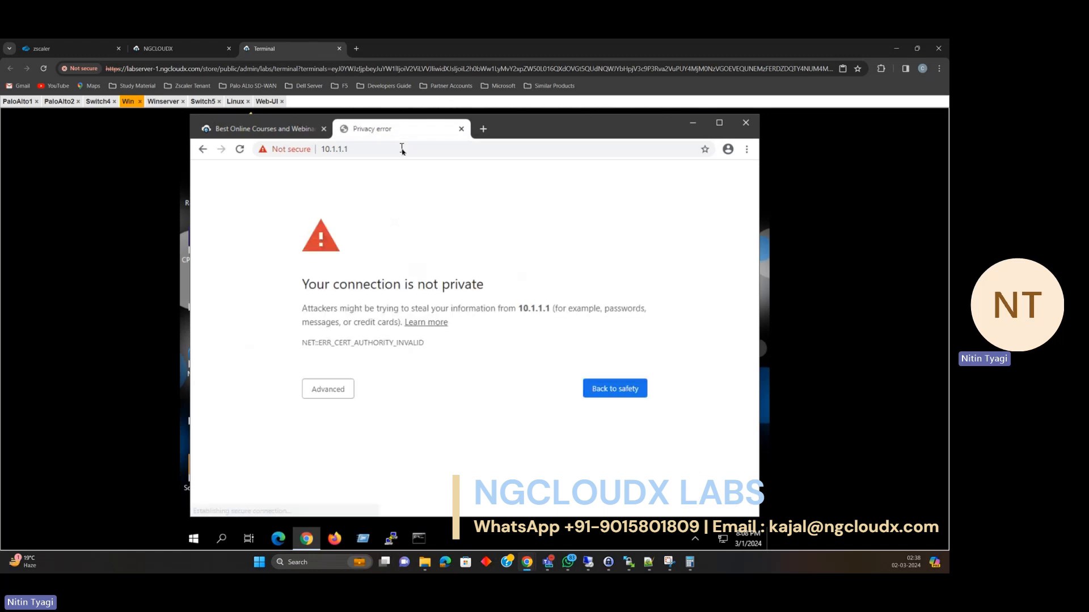
{"action": "left_click", "coordinate": [331, 399]}
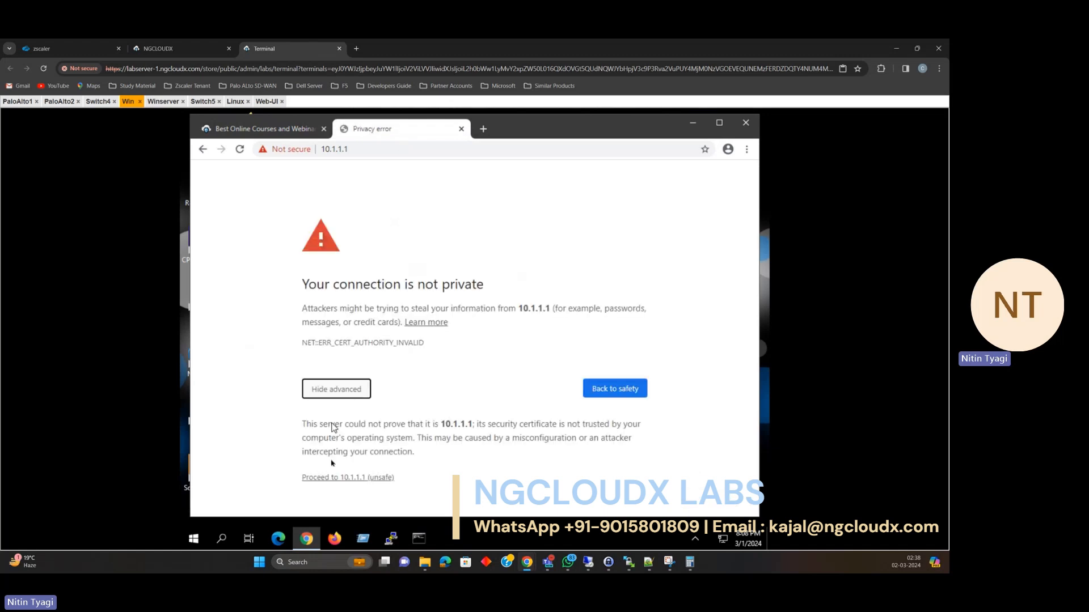
{"action": "left_click", "coordinate": [331, 478]}
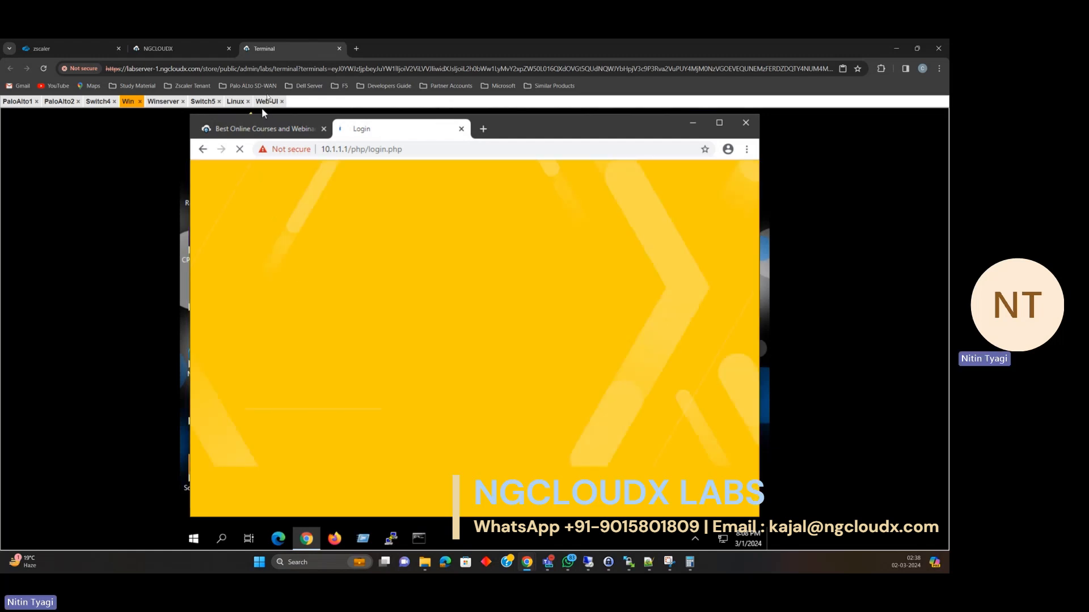
Dismiss the Web UI's Commit Status dialog, view the dashboard, then return to the PaloAlto1 CLI.
{"action": "left_click", "coordinate": [266, 102]}
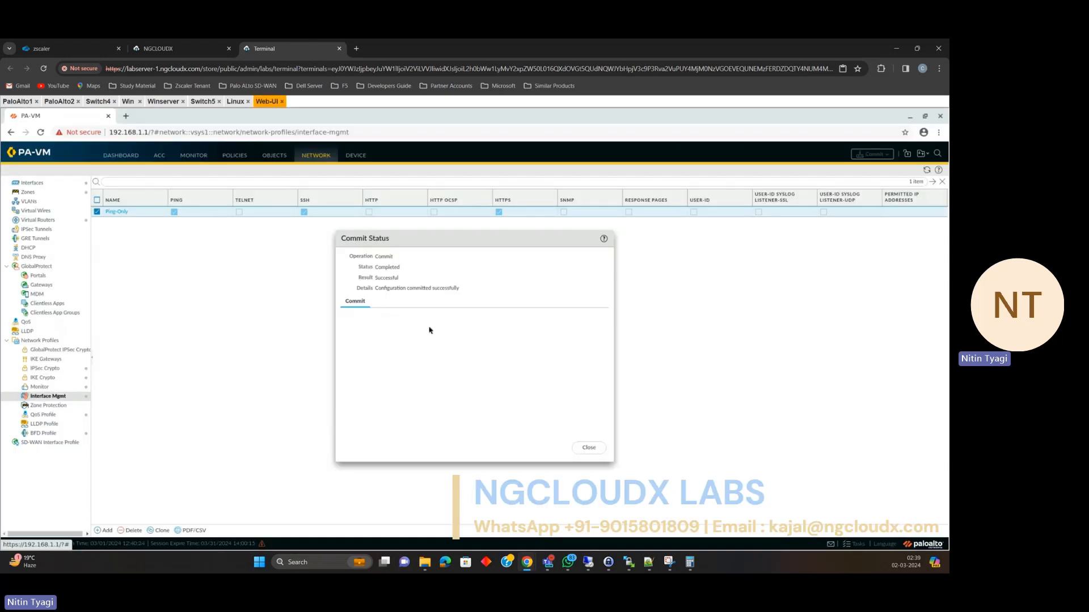
{"action": "left_click", "coordinate": [584, 448]}
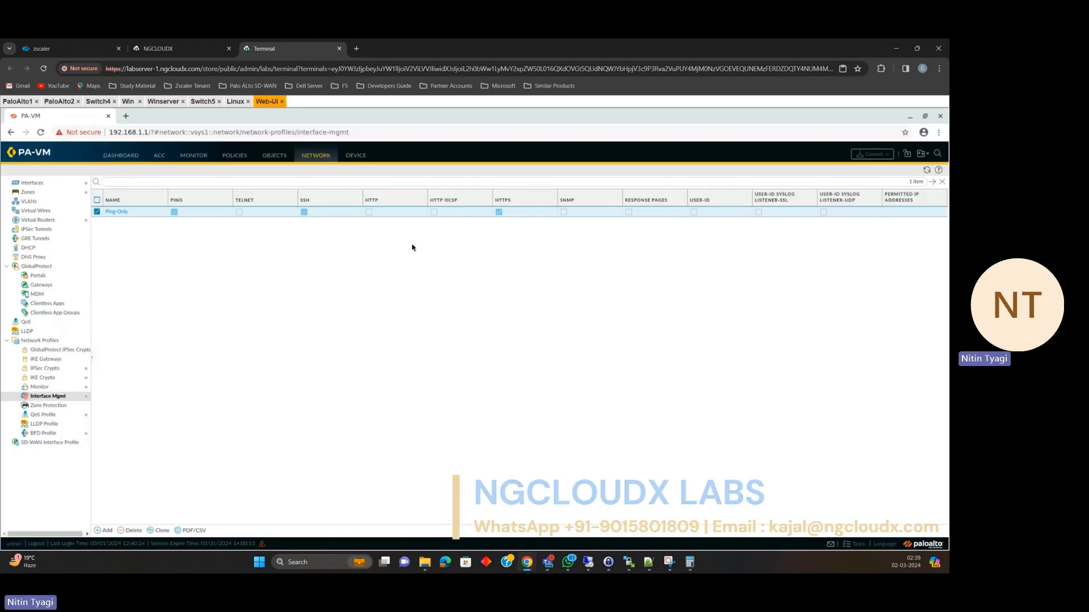
{"action": "left_click", "coordinate": [122, 156]}
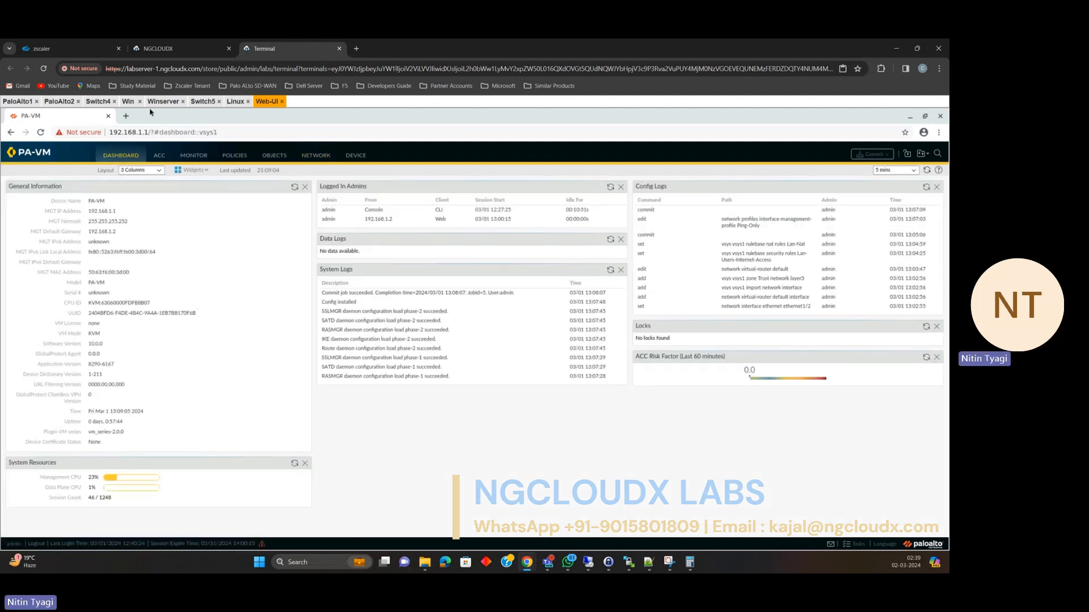
{"action": "left_click", "coordinate": [130, 102]}
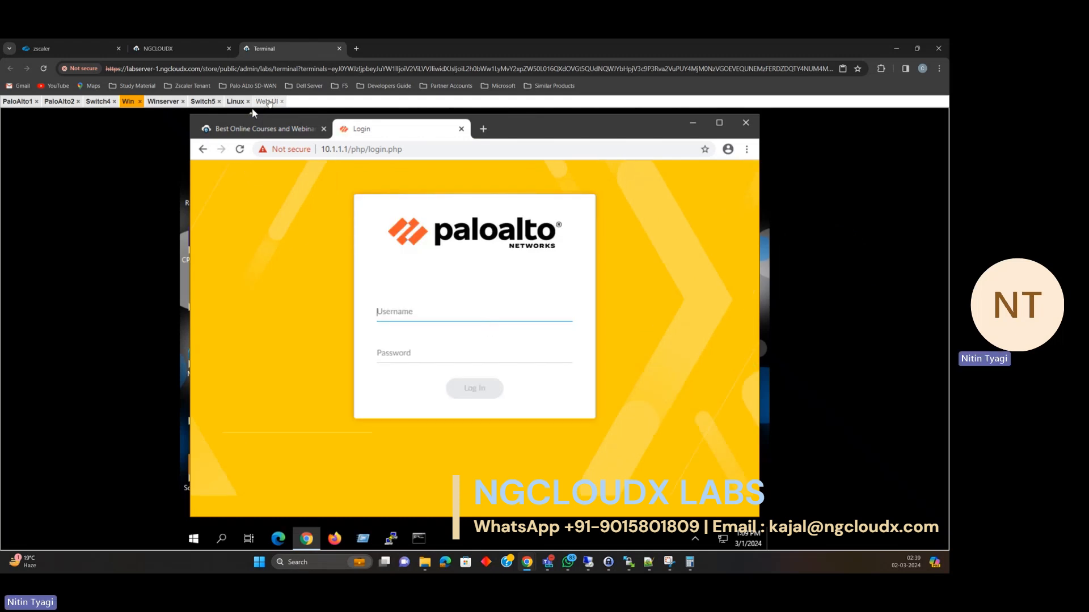
{"action": "left_click", "coordinate": [268, 102]}
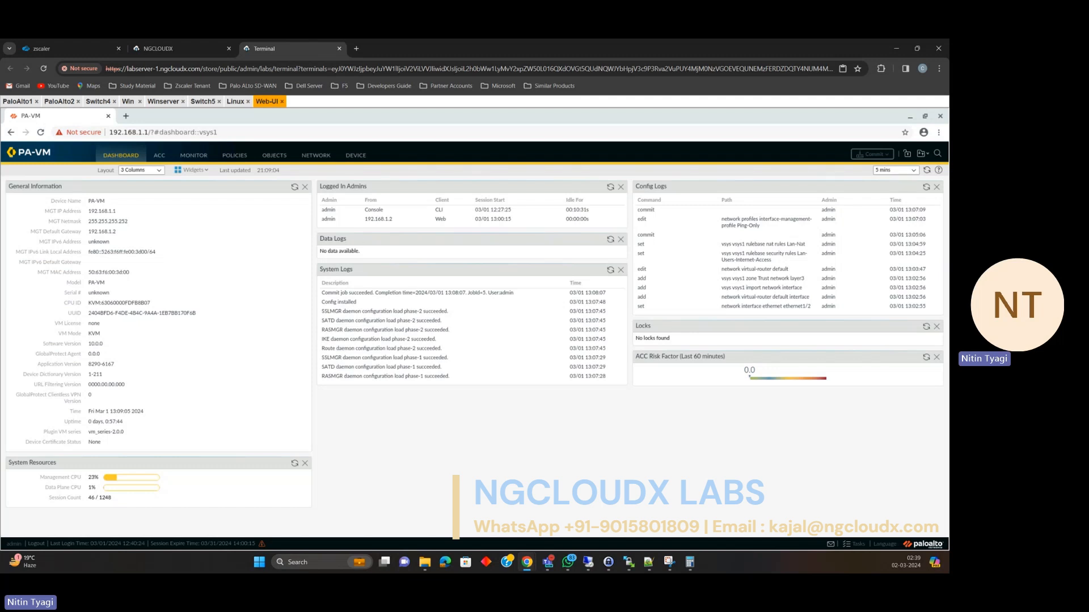
{"action": "left_click", "coordinate": [18, 102]}
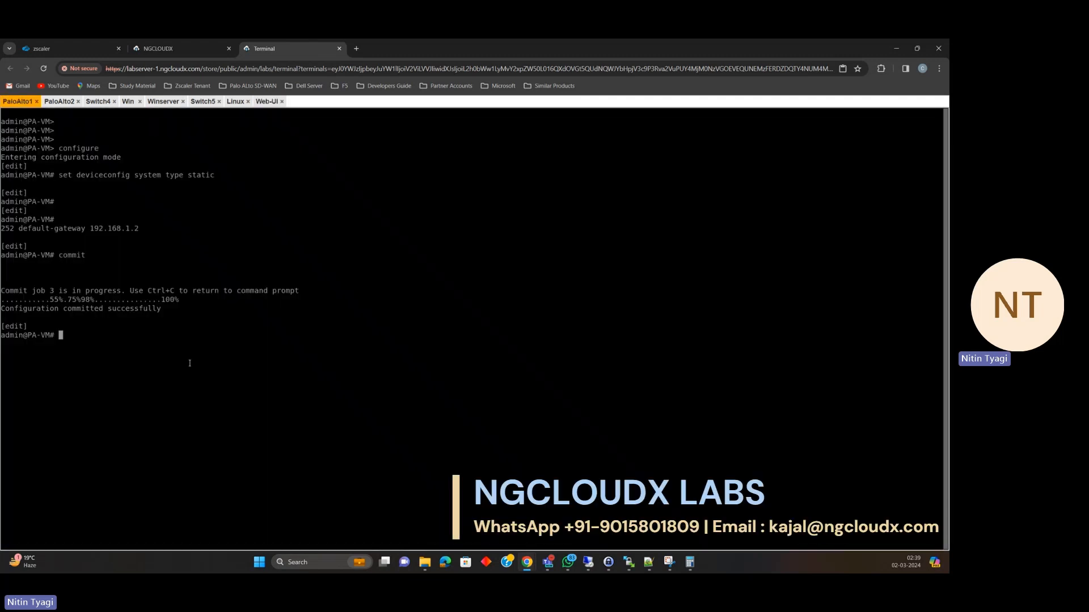
Open a PaloAlto1 secondary console from the topology, then close that extra console session.
{"action": "key", "text": "Return"}
{"action": "key", "text": "Return"}
{"action": "key", "text": "Return"}
{"action": "key", "text": "Return"}
{"action": "key", "text": "Return"}
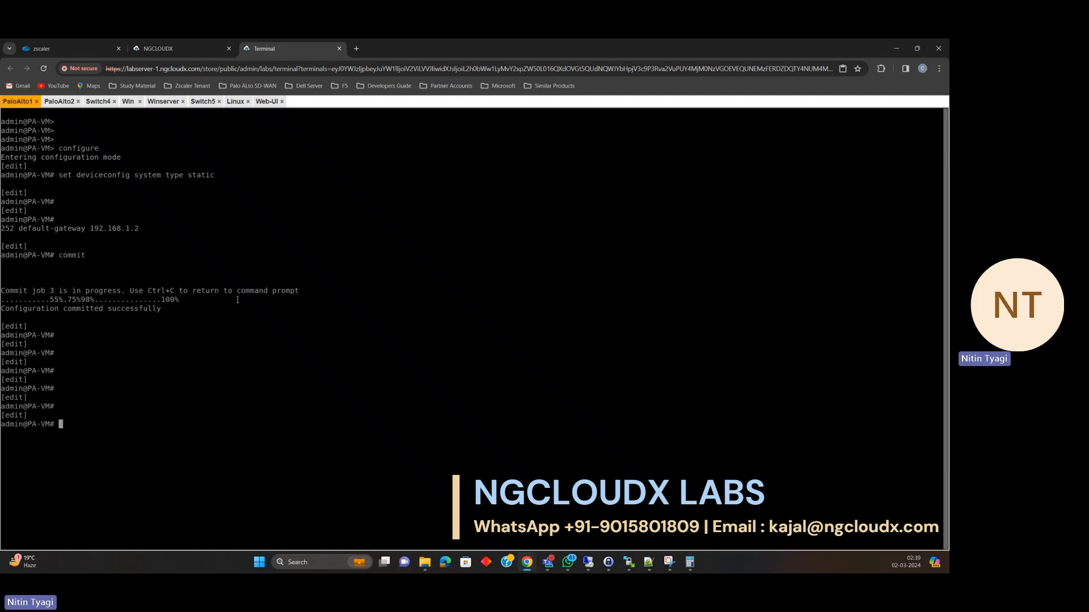
{"action": "left_click", "coordinate": [184, 48]}
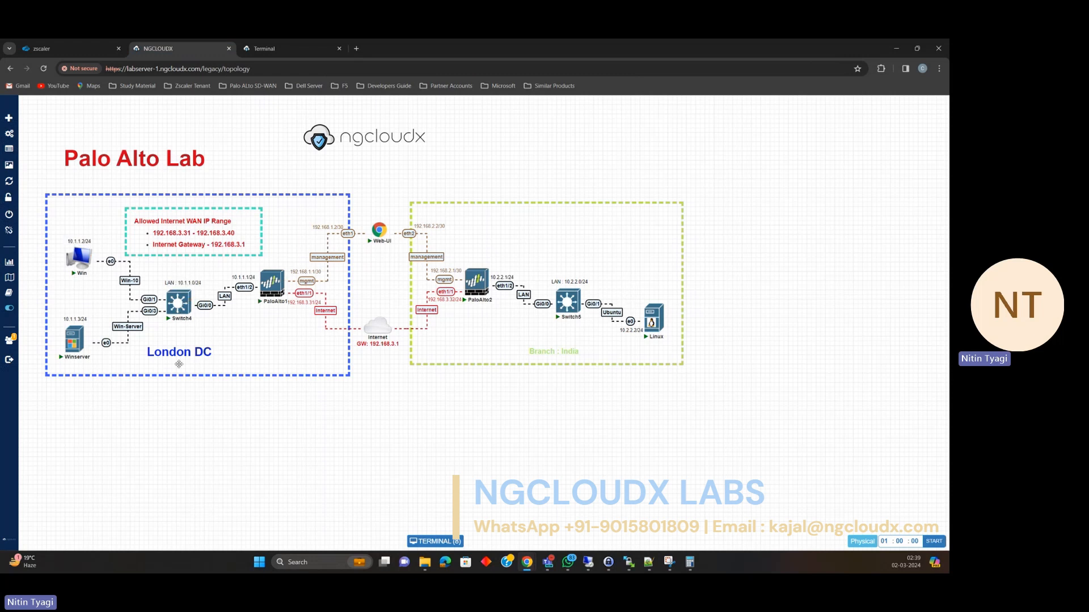
{"action": "mouse_move", "coordinate": [265, 289]}
{"action": "right_click", "coordinate": [275, 282]}
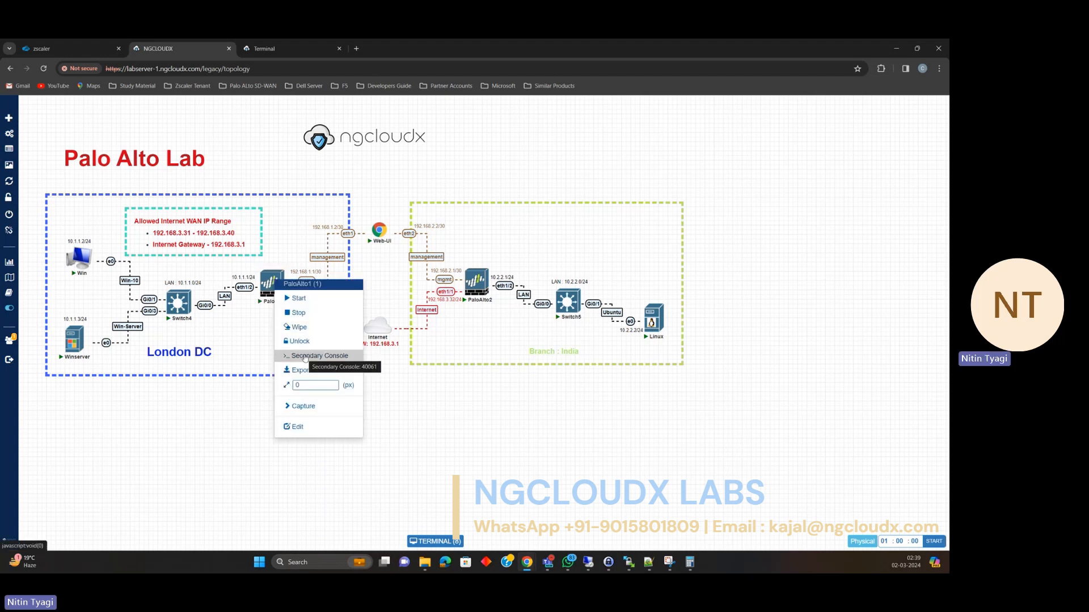
{"action": "left_click", "coordinate": [305, 356]}
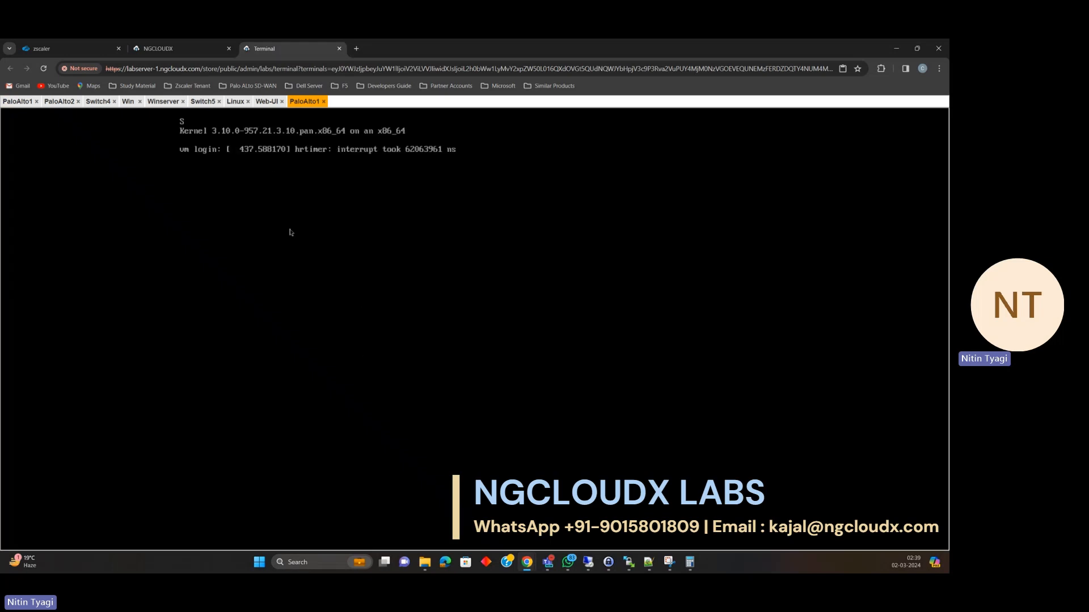
{"action": "key", "text": "Return"}
{"action": "left_click", "coordinate": [323, 102]}
Confirm the original PaloAlto1 CLI still responds, then show the PA-VM web dashboard.
{"action": "left_click", "coordinate": [20, 102]}
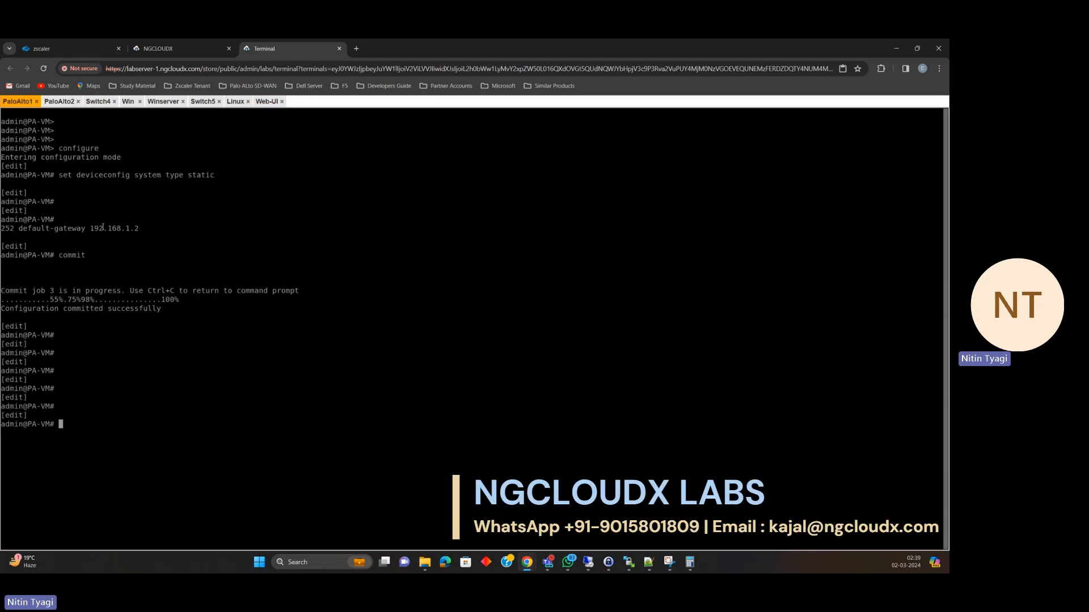
{"action": "key", "text": "Return"}
{"action": "key", "text": "Return"}
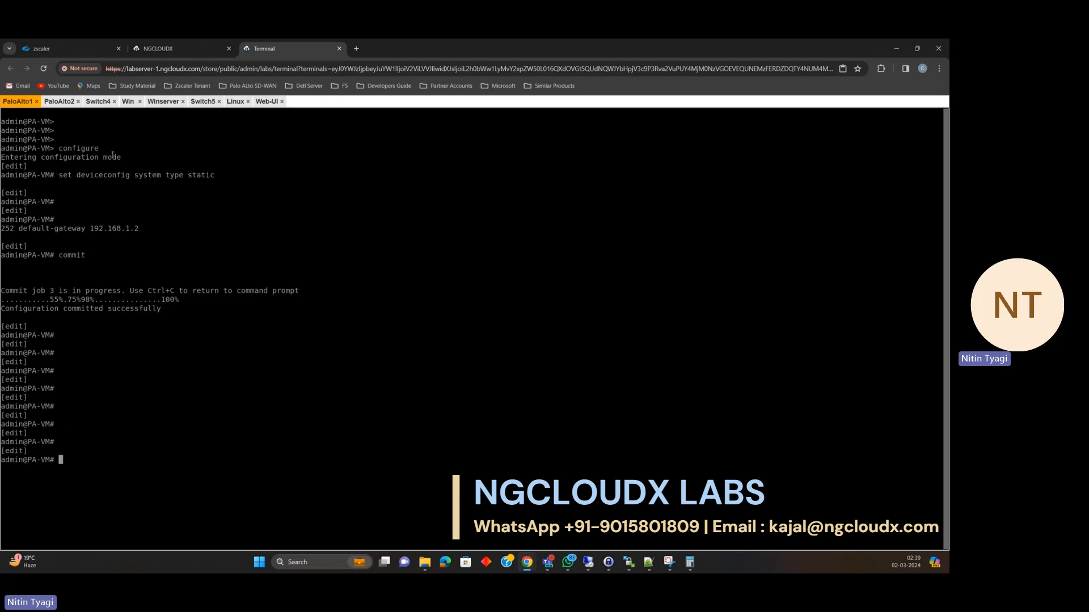
{"action": "left_click", "coordinate": [269, 102]}
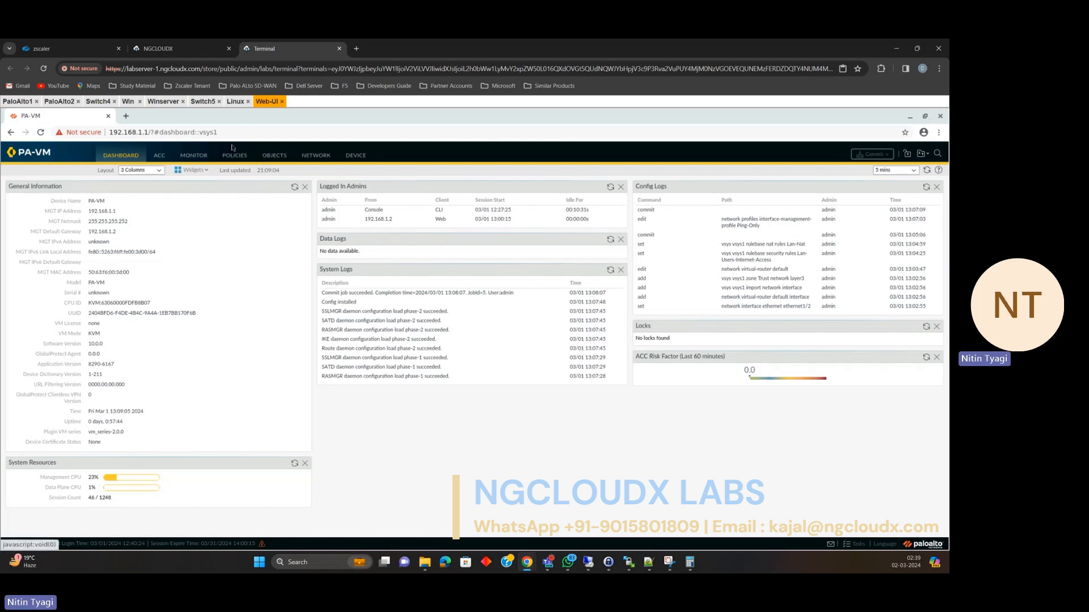
On the Win VM, close the firewall login tab and Chrome, then launch PuTTY (64-bit).
{"action": "left_click", "coordinate": [132, 101]}
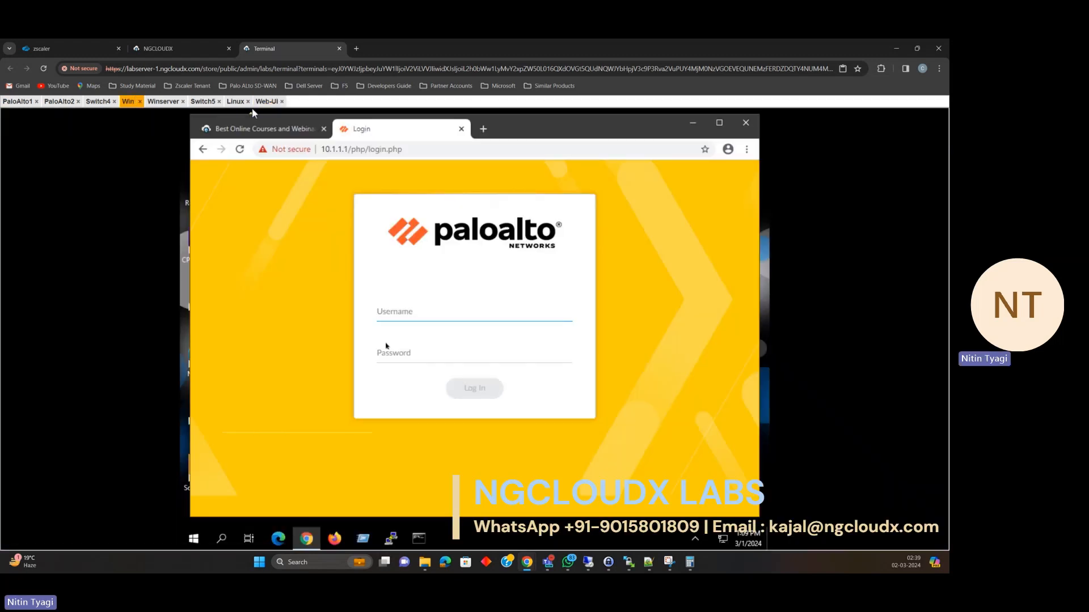
{"action": "left_click", "coordinate": [461, 129]}
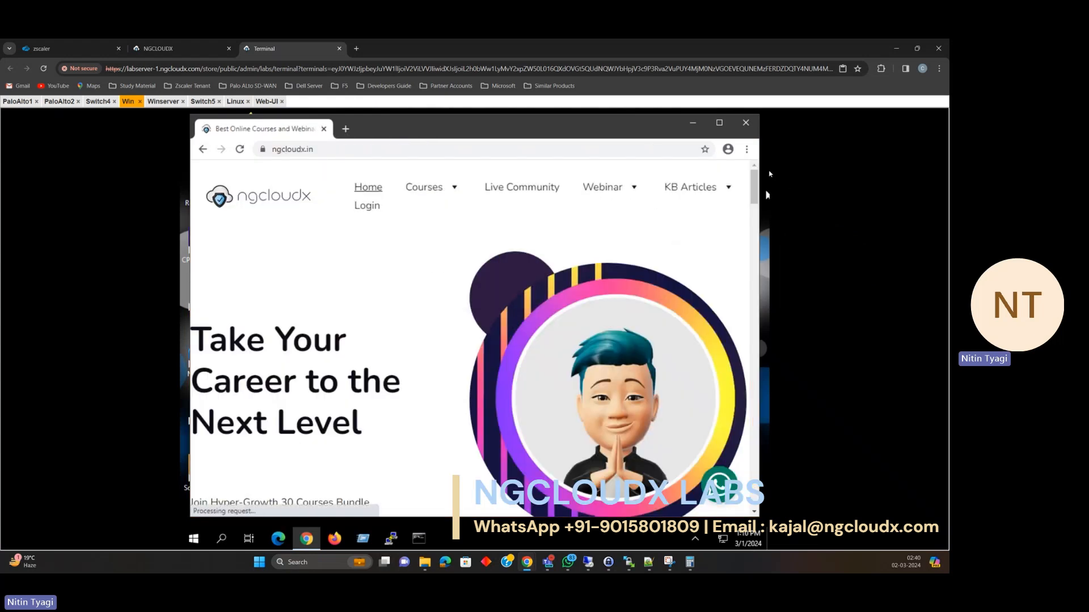
{"action": "left_click", "coordinate": [746, 123]}
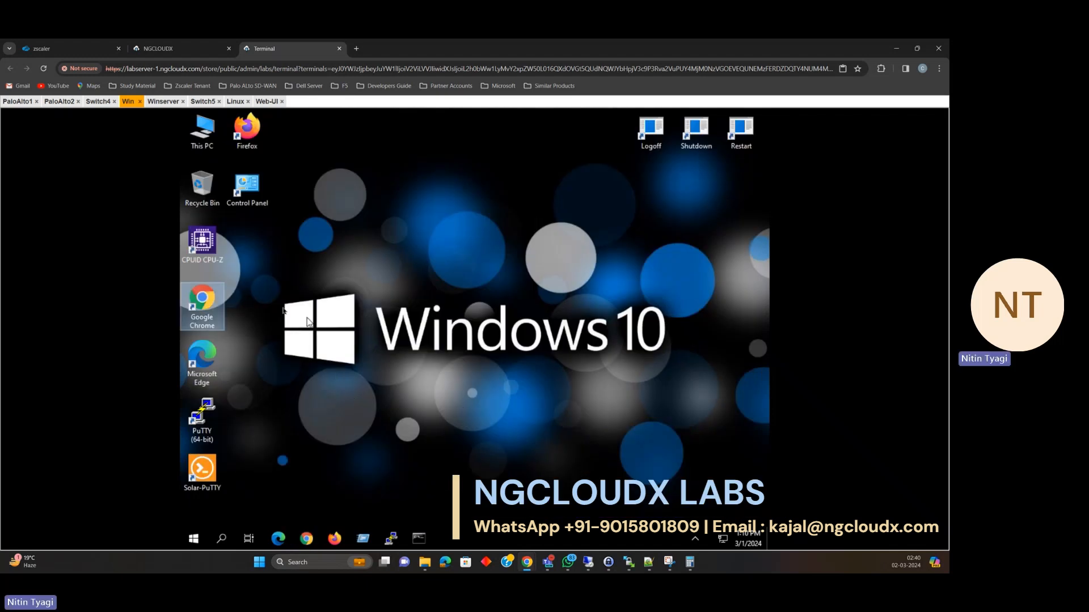
{"action": "left_click", "coordinate": [211, 417]}
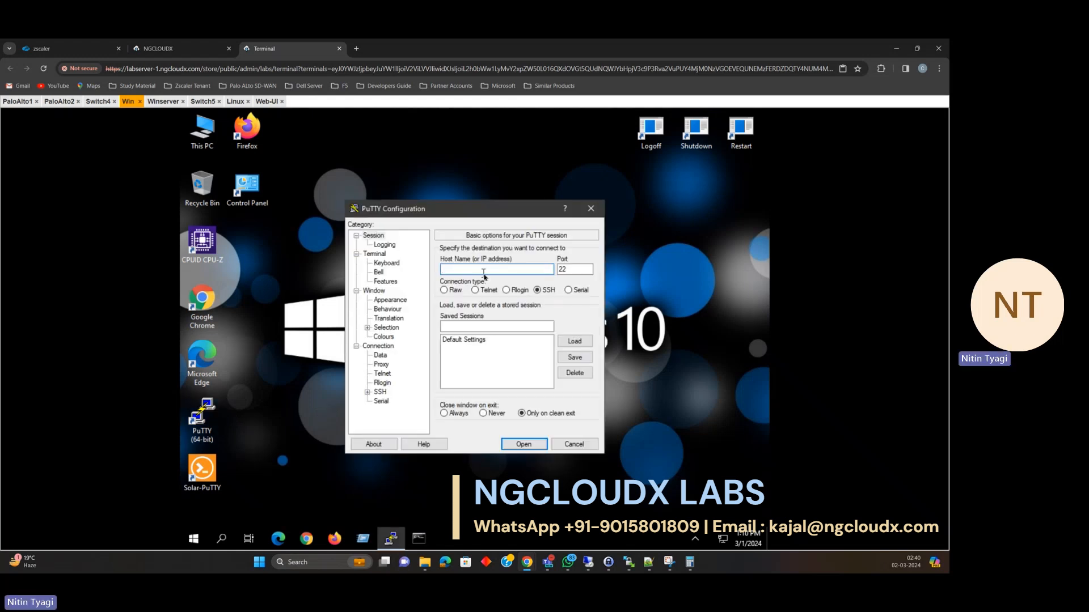
SSH to 10.1.1.1, accept the firewall's host key, and log in as admin.
{"action": "type", "text": "10.1.1.1"}
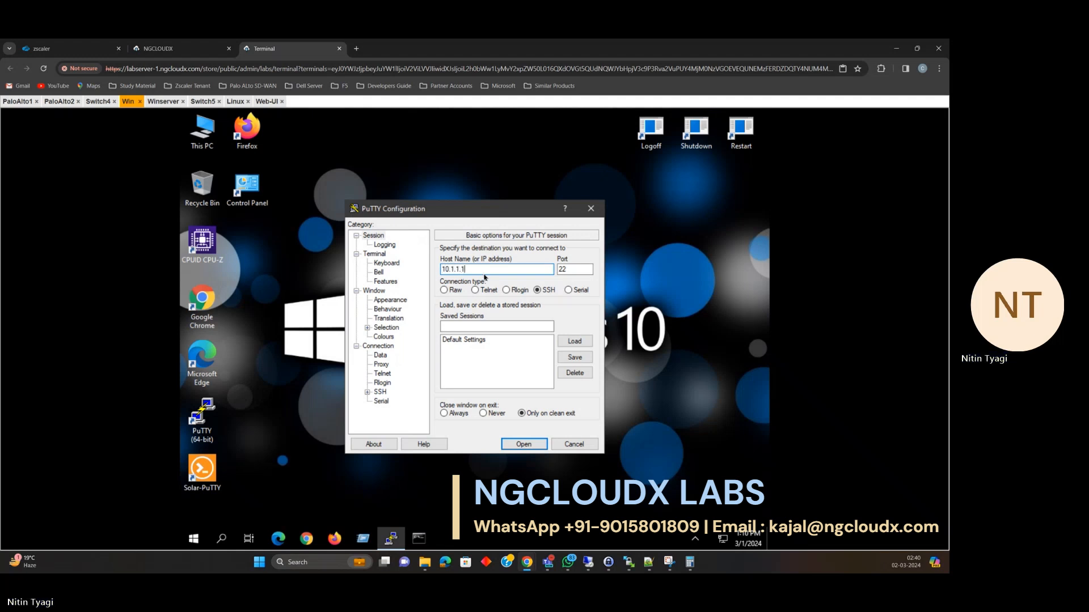
{"action": "left_click", "coordinate": [526, 444]}
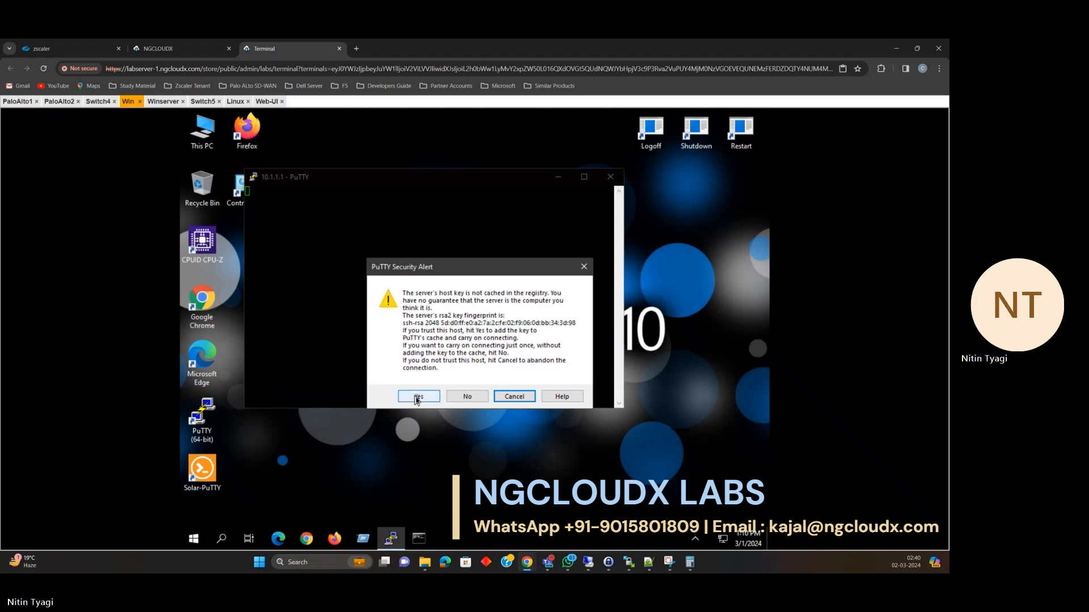
{"action": "left_click", "coordinate": [418, 397]}
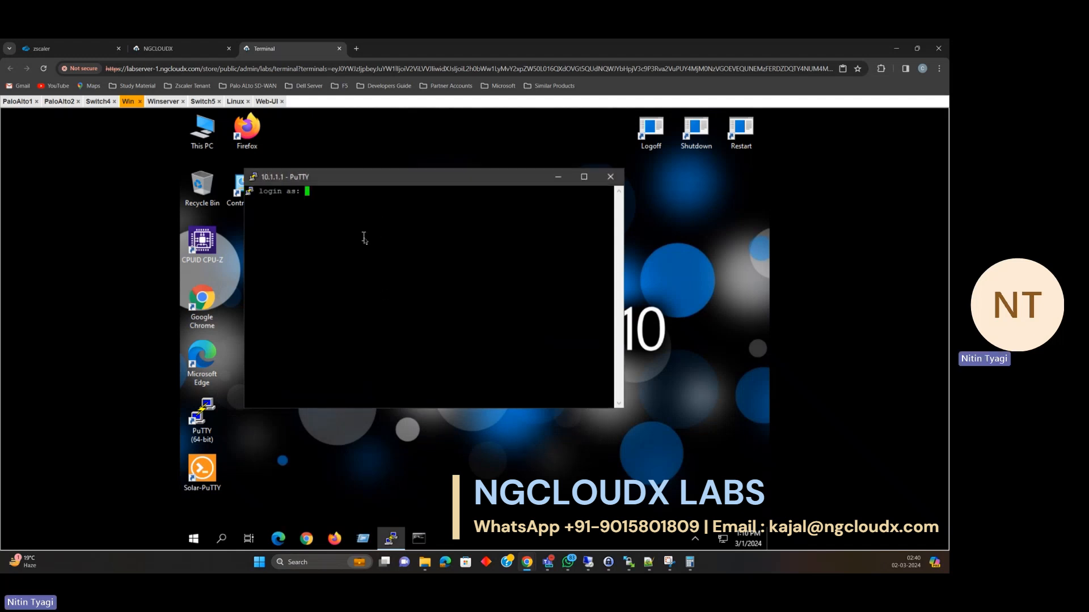
{"action": "type", "text": "admin"}
{"action": "key", "text": "Return"}
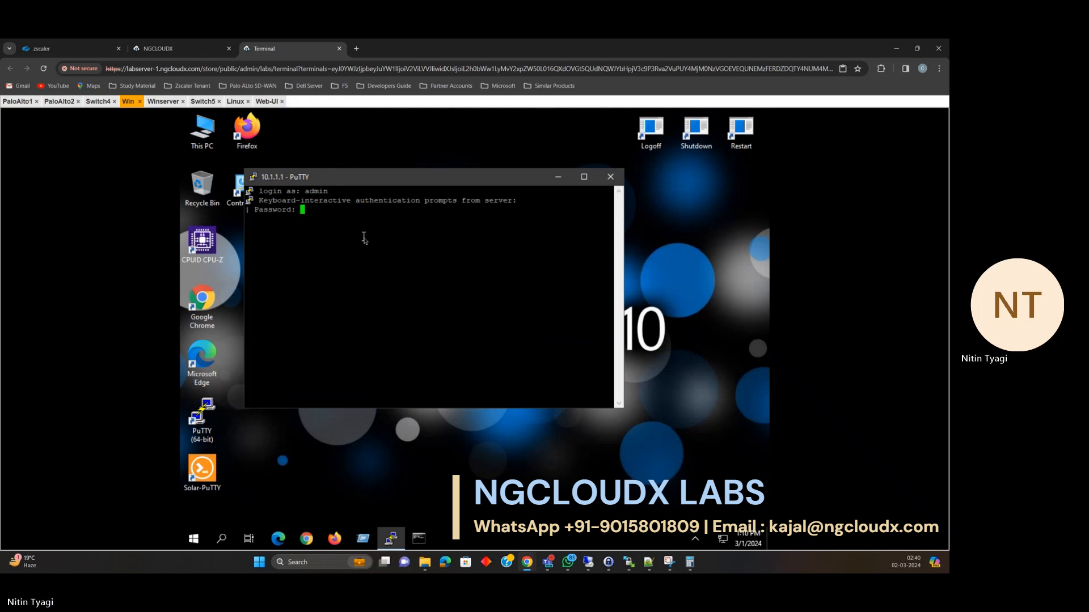
{"action": "key", "text": "Return"}
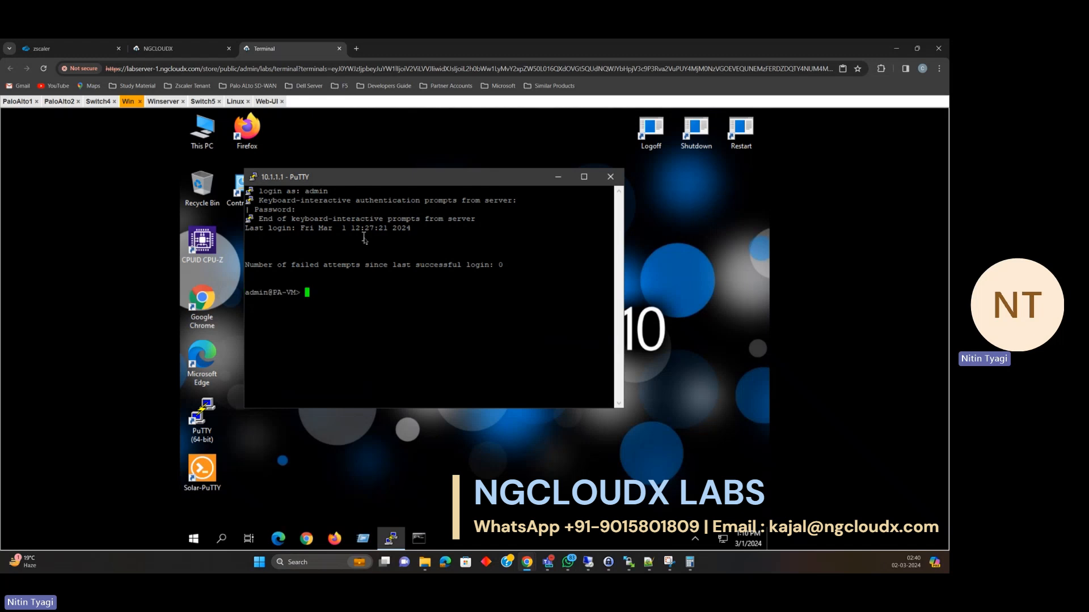
{"action": "key", "text": "Return"}
{"action": "key", "text": "Return"}
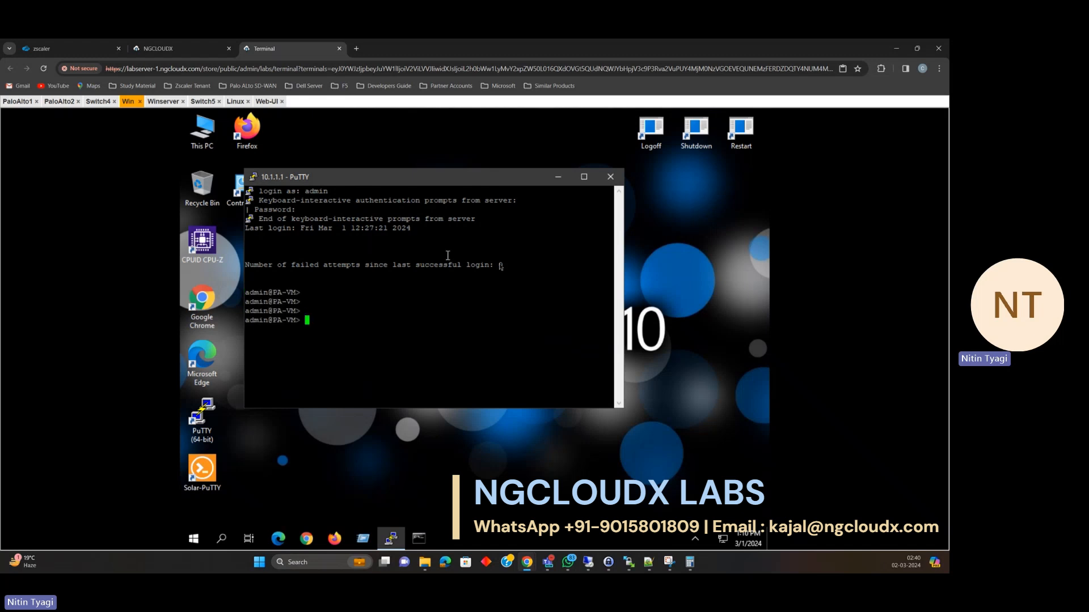
Close the PuTTY window and confirm ending the SSH session.
{"action": "left_click", "coordinate": [607, 178]}
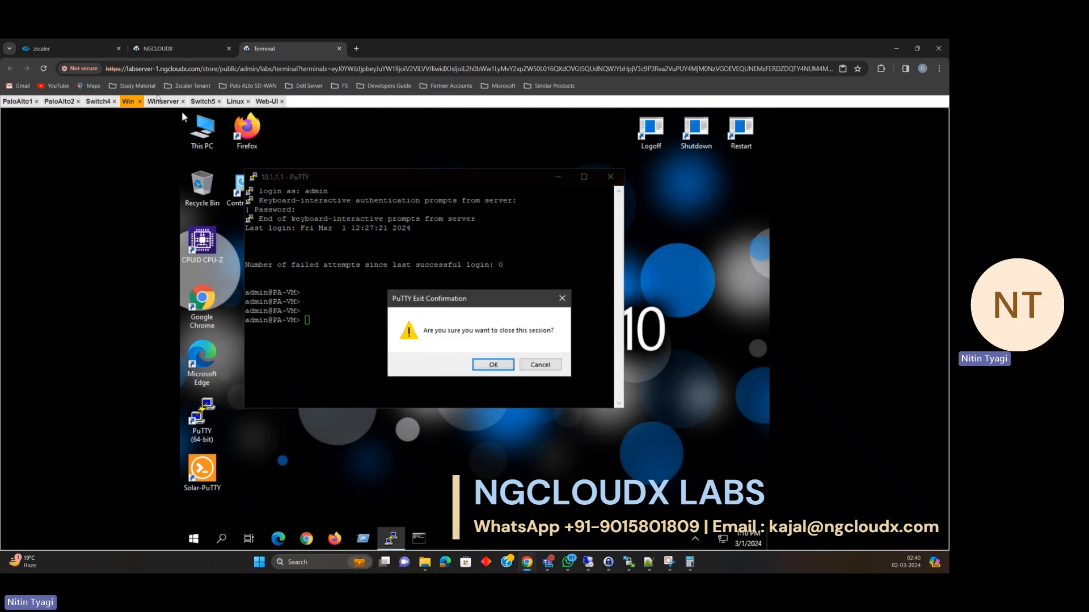
{"action": "left_click", "coordinate": [155, 48]}
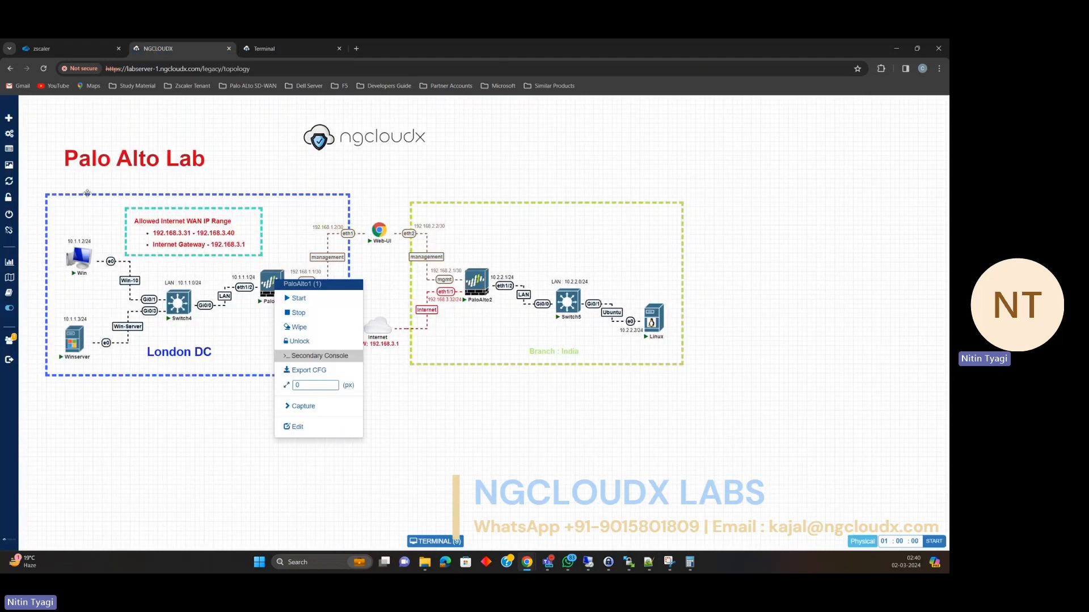
{"action": "mouse_move", "coordinate": [97, 252]}
{"action": "left_click", "coordinate": [264, 49]}
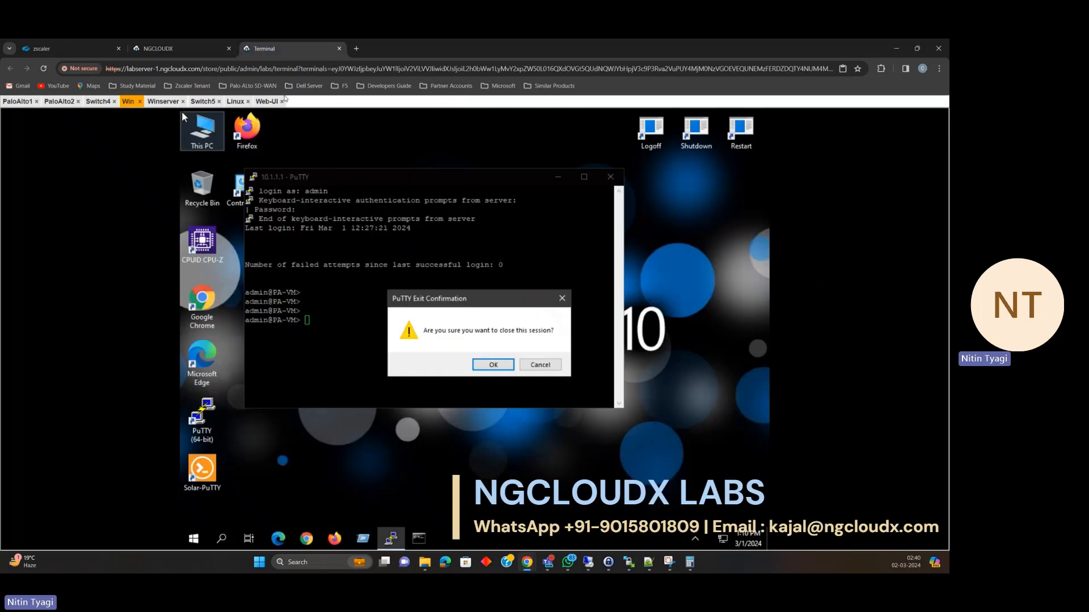
{"action": "left_click", "coordinate": [488, 363]}
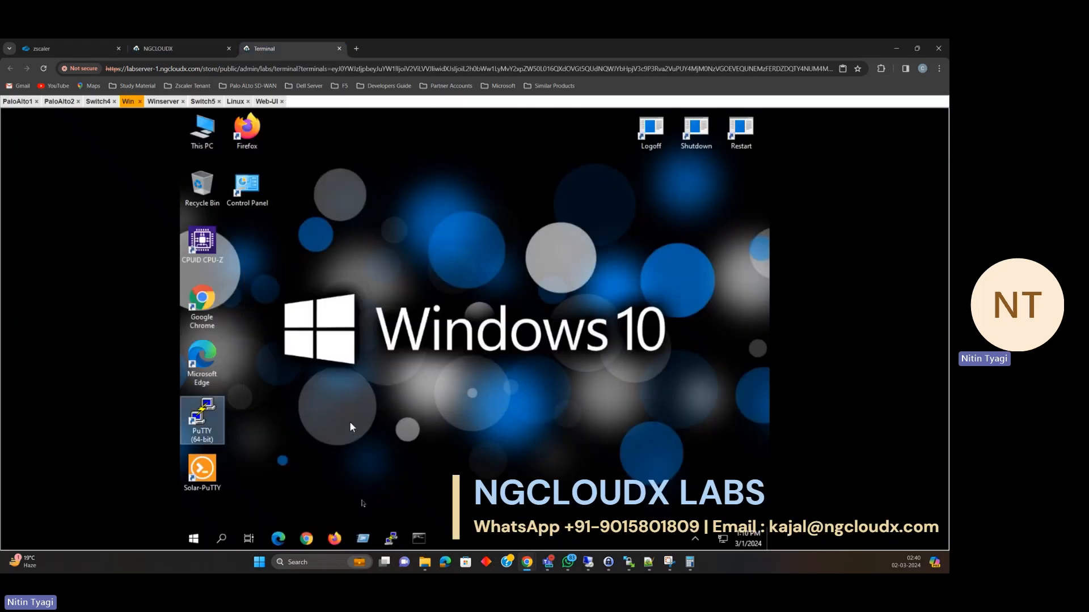
Via ncpa.cpl, verify Ethernet IPv4 is 10.1.1.2/255.255.255.0, gateway 10.1.1.1, DNS 8.8.8.8, then close everything.
{"action": "key", "text": "super+r"}
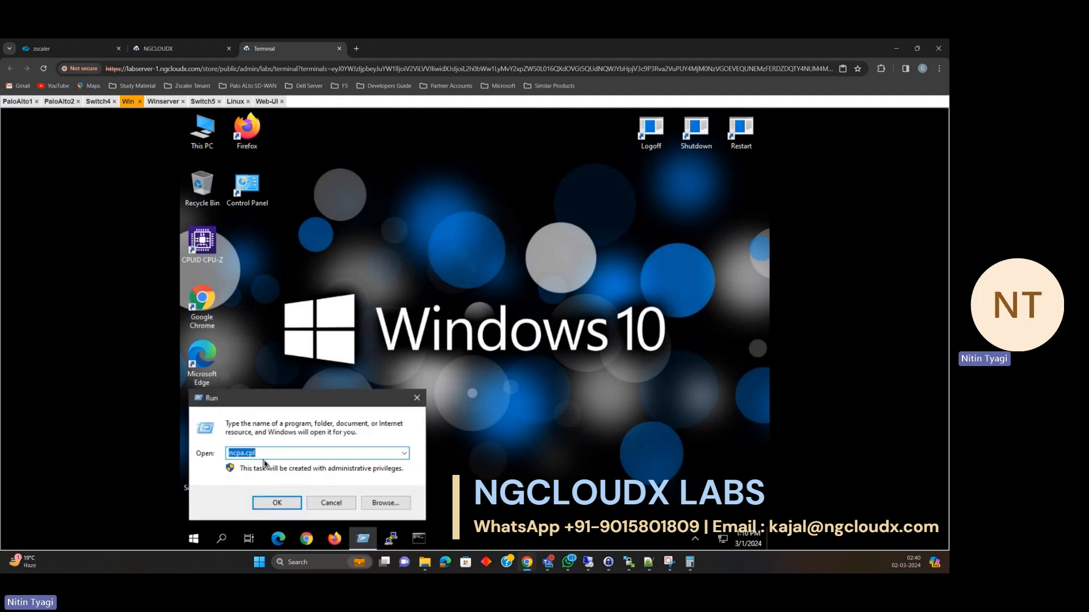
{"action": "left_click", "coordinate": [275, 503]}
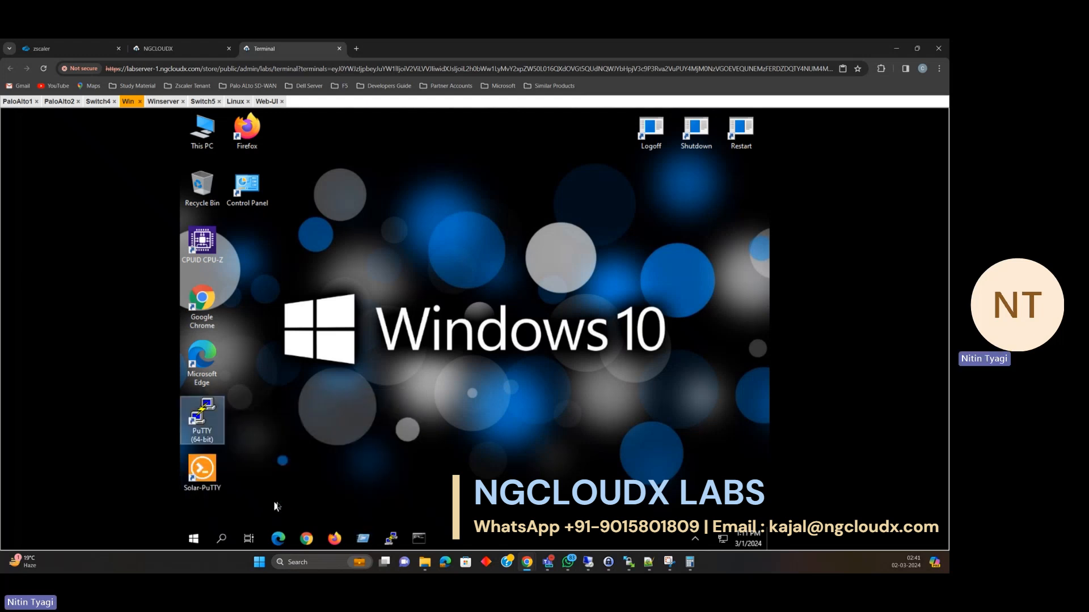
{"action": "left_click", "coordinate": [358, 420]}
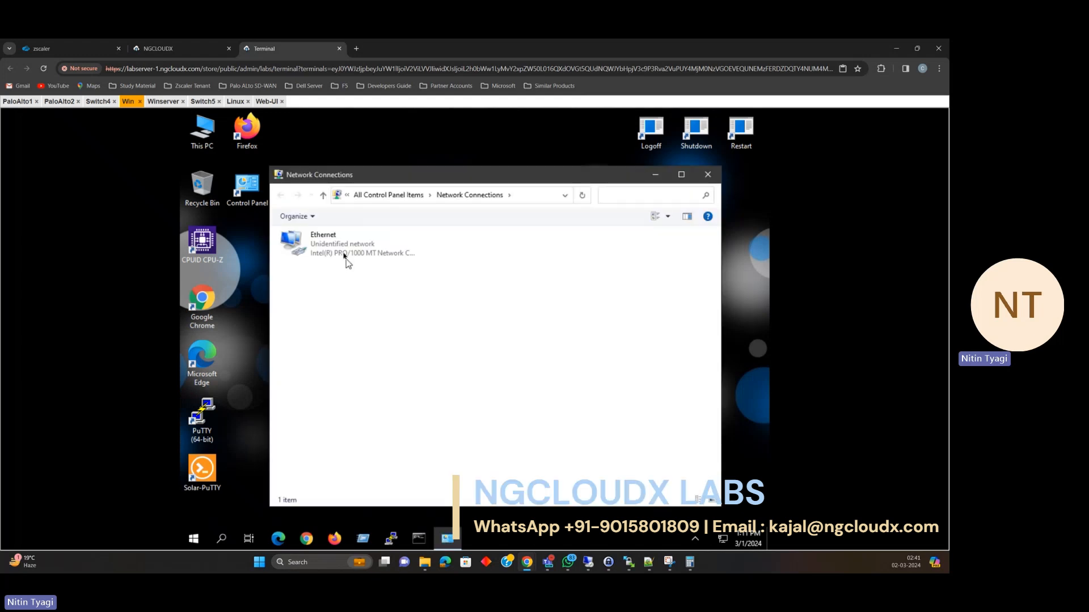
{"action": "left_click", "coordinate": [344, 256]}
{"action": "right_click", "coordinate": [344, 255]}
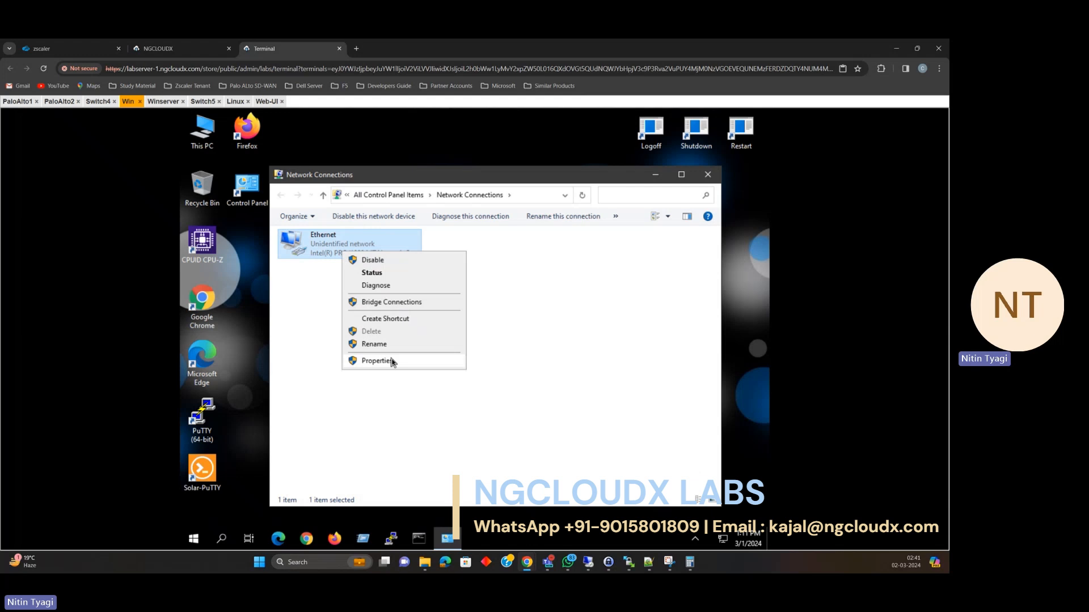
{"action": "left_click", "coordinate": [392, 361]}
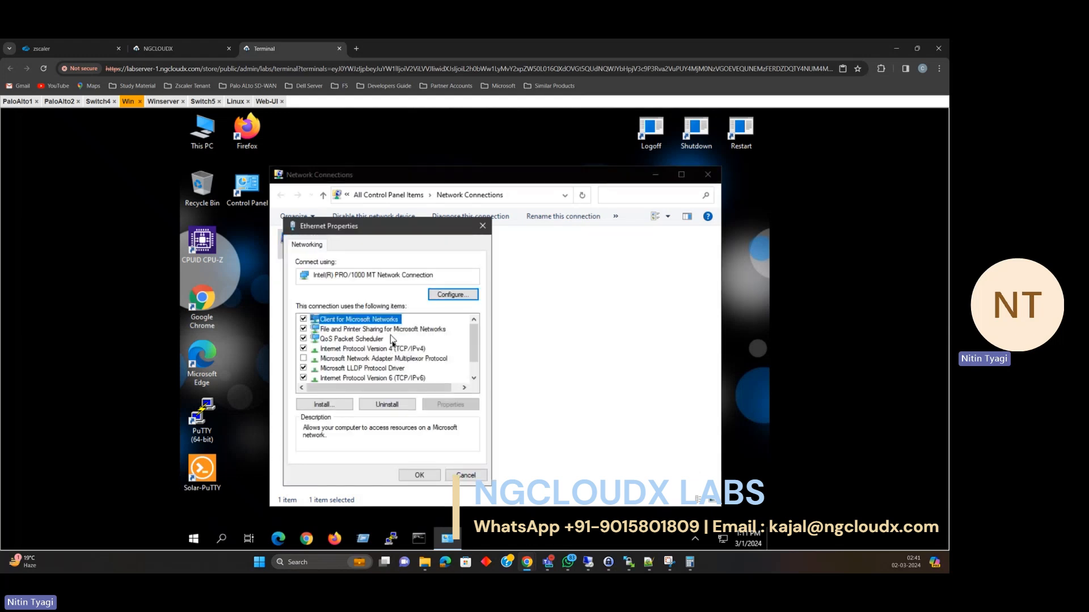
{"action": "left_click", "coordinate": [396, 348]}
{"action": "left_click", "coordinate": [436, 405]}
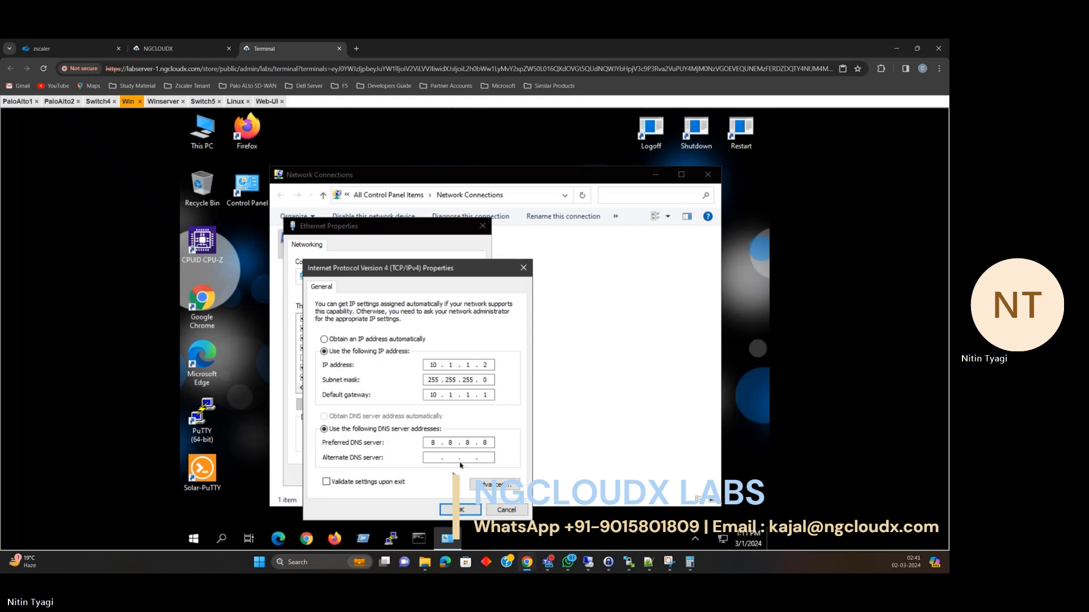
{"action": "left_click", "coordinate": [463, 510]}
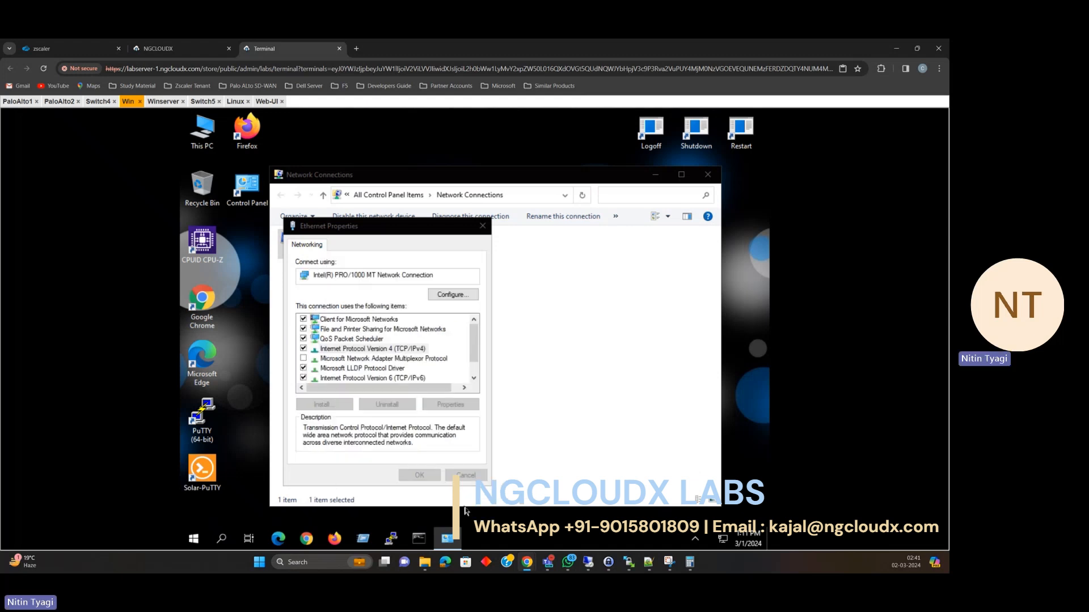
{"action": "left_click", "coordinate": [418, 476]}
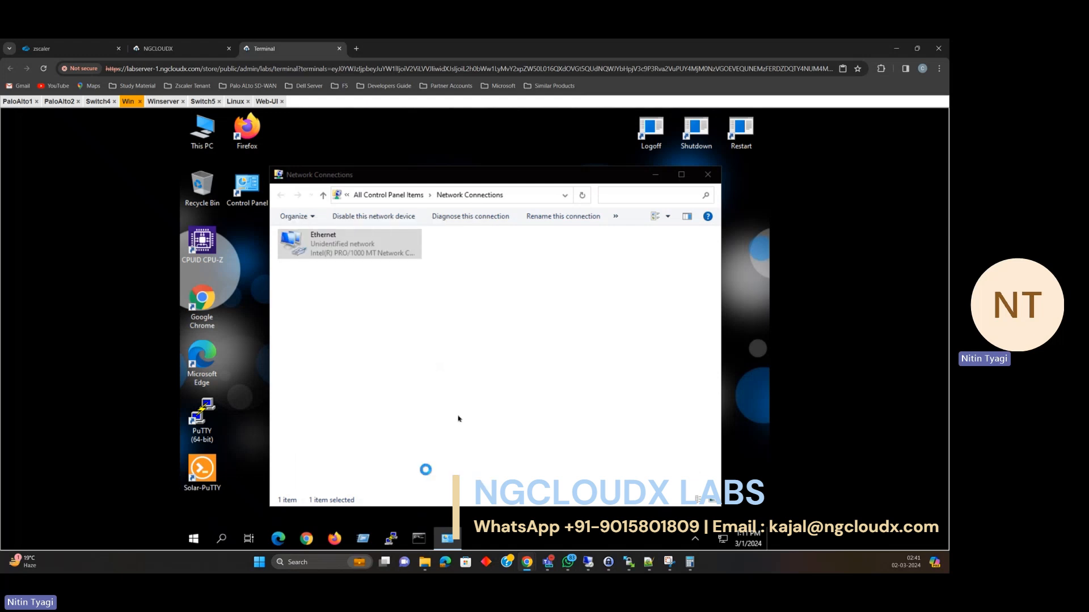
{"action": "left_click", "coordinate": [704, 177]}
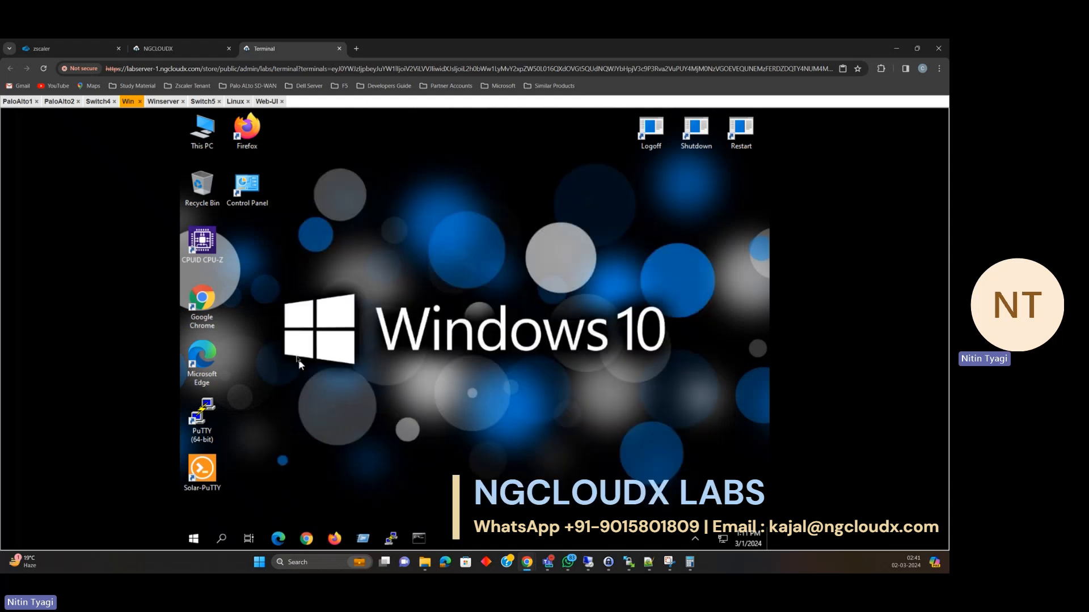
Check the Web UI's Monitor traffic log, still empty, then switch to the PaloAlto1 CLI.
{"action": "left_click", "coordinate": [162, 48]}
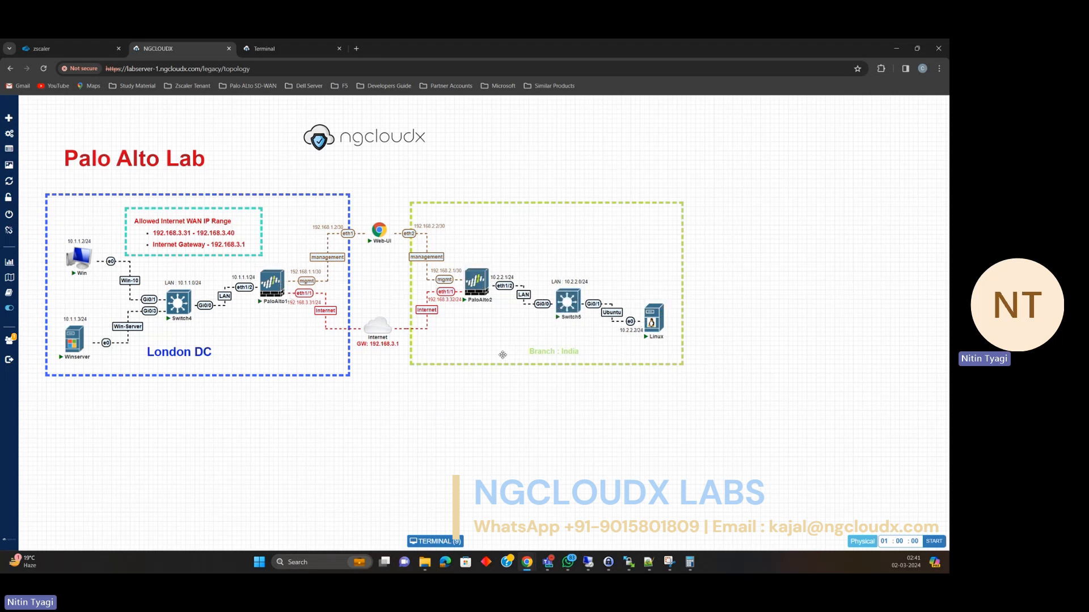
{"action": "left_click", "coordinate": [272, 49]}
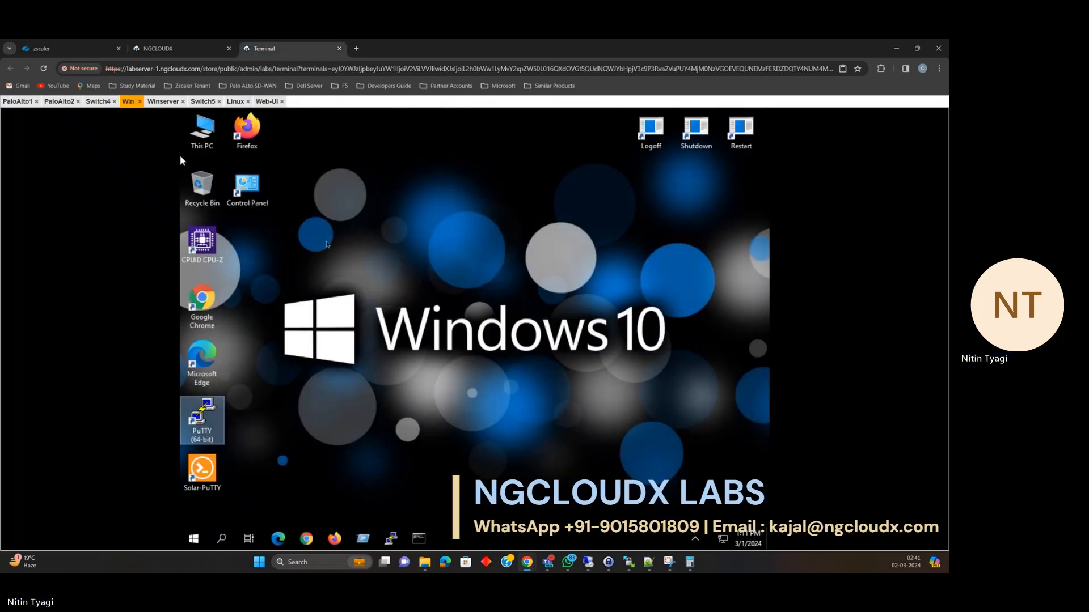
{"action": "left_click", "coordinate": [267, 101]}
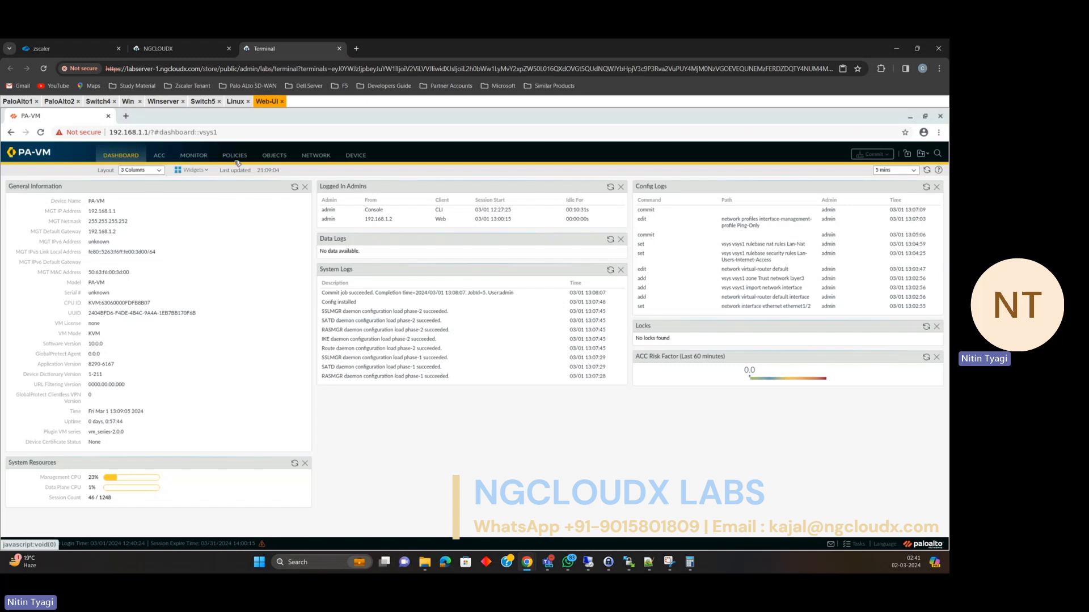
{"action": "left_click", "coordinate": [203, 157]}
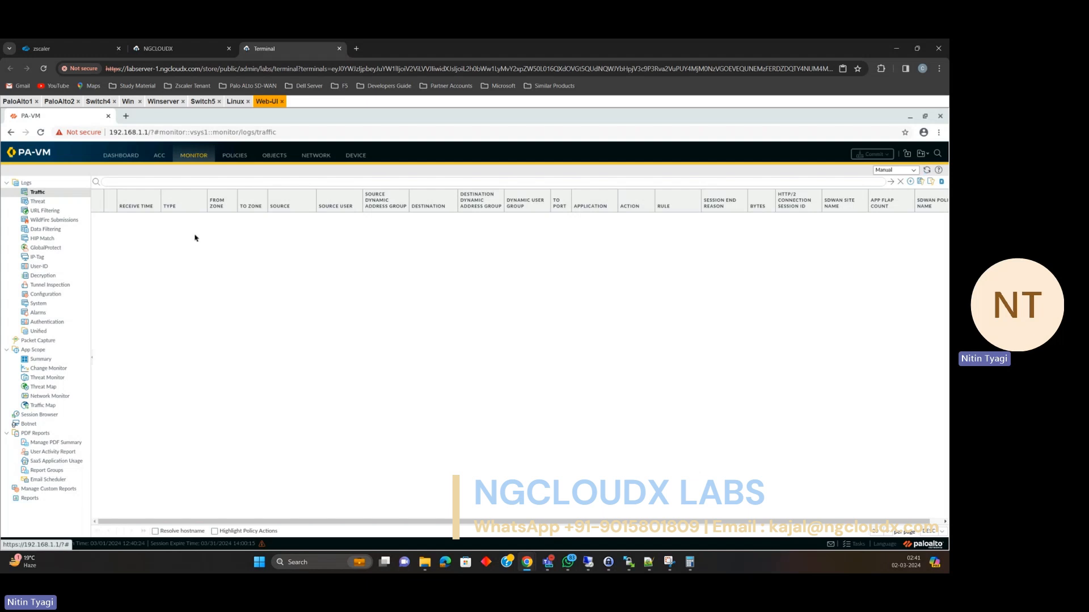
{"action": "left_click", "coordinate": [29, 104]}
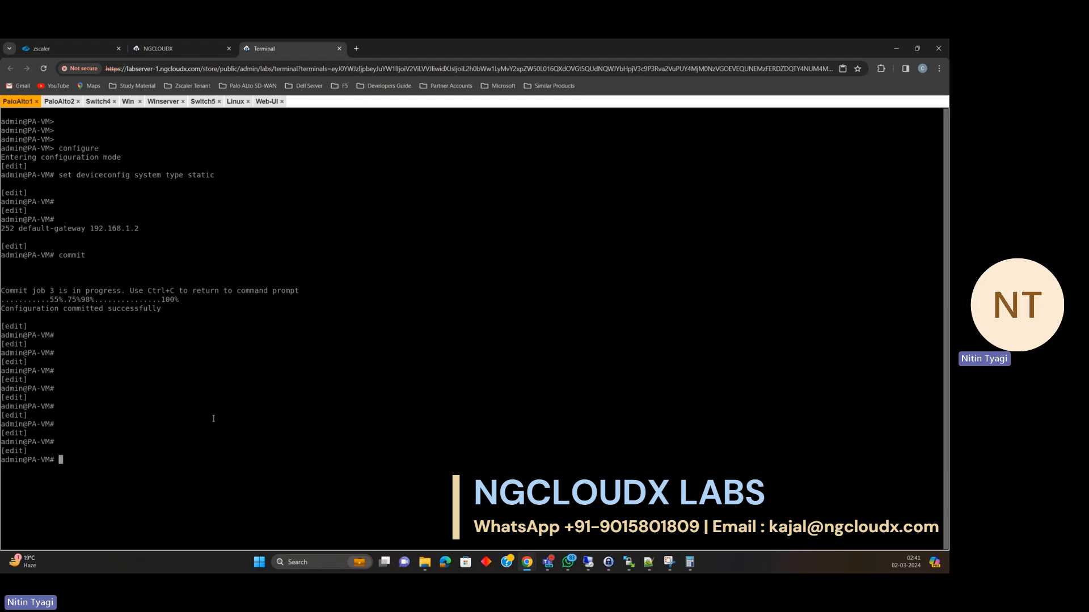
Exit configuration mode and run 'show log traffic', which returns an empty log.
{"action": "type", "text": "exit"}
{"action": "key", "text": "Return"}
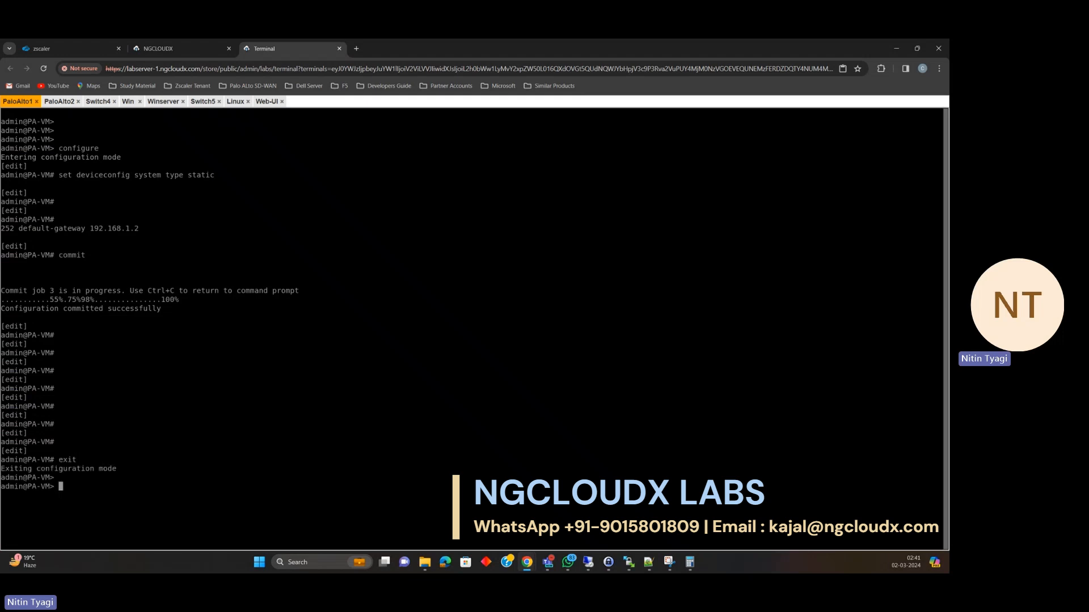
{"action": "key", "text": "Return"}
{"action": "key", "text": "Return"}
{"action": "key", "text": "Return"}
{"action": "type", "text": "show "}
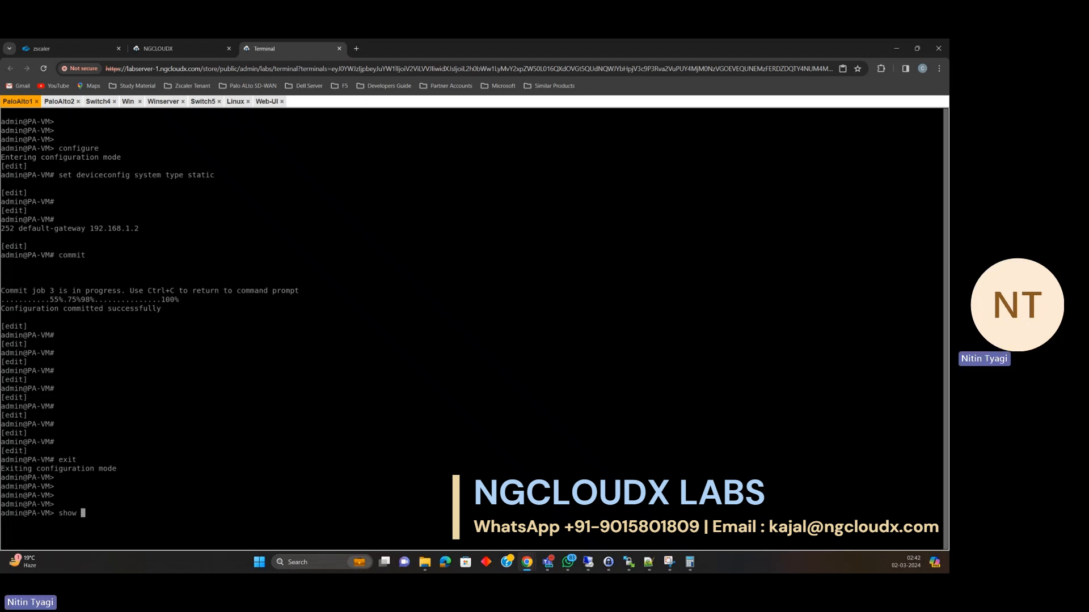
{"action": "type", "text": "log"}
{"action": "key", "text": "question"}
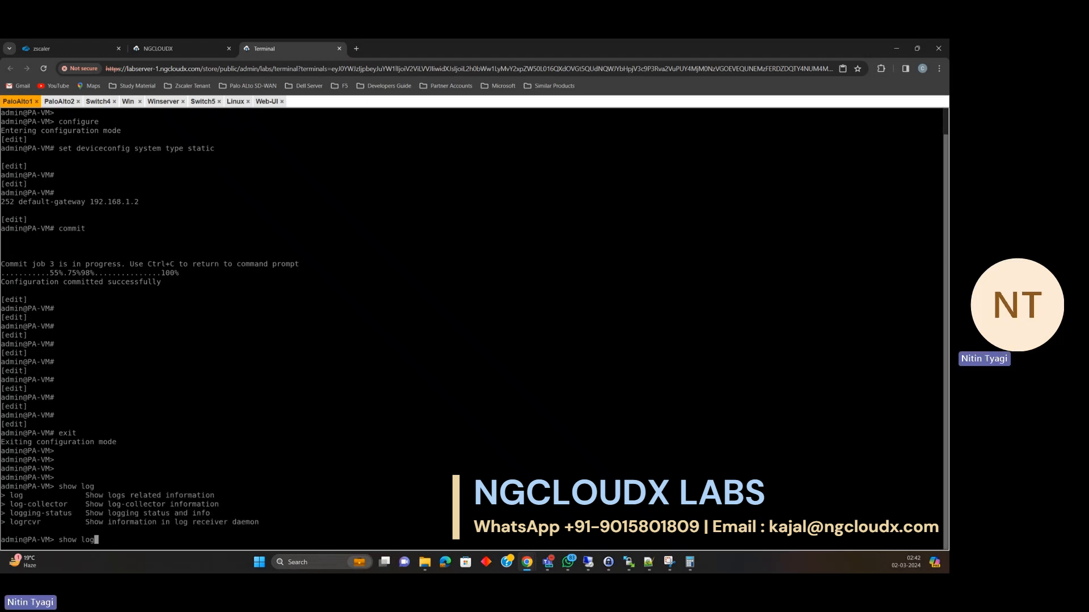
{"action": "type", "text": "tr"}
{"action": "key", "text": "question"}
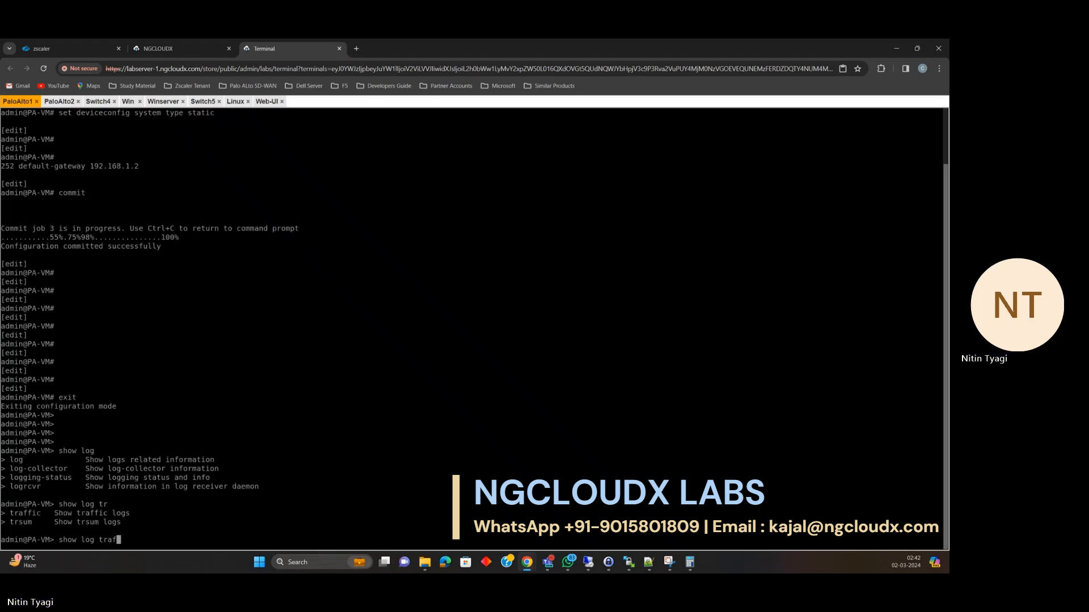
{"action": "key", "text": "Tab"}
{"action": "key", "text": "Return"}
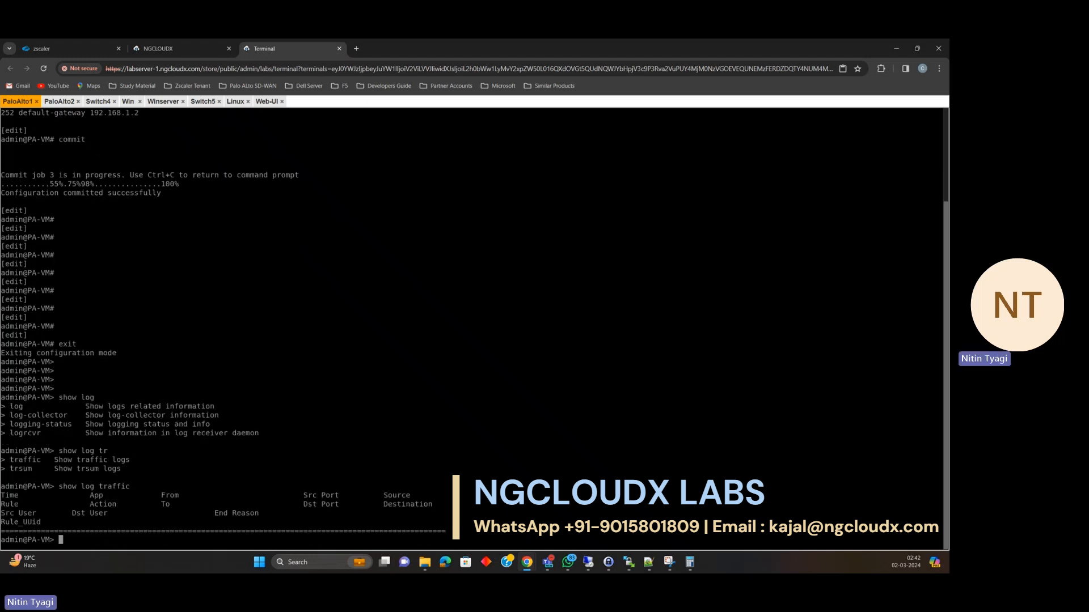
{"action": "key", "text": "Return"}
{"action": "key", "text": "Return"}
{"action": "key", "text": "Return"}
{"action": "key", "text": "Return"}
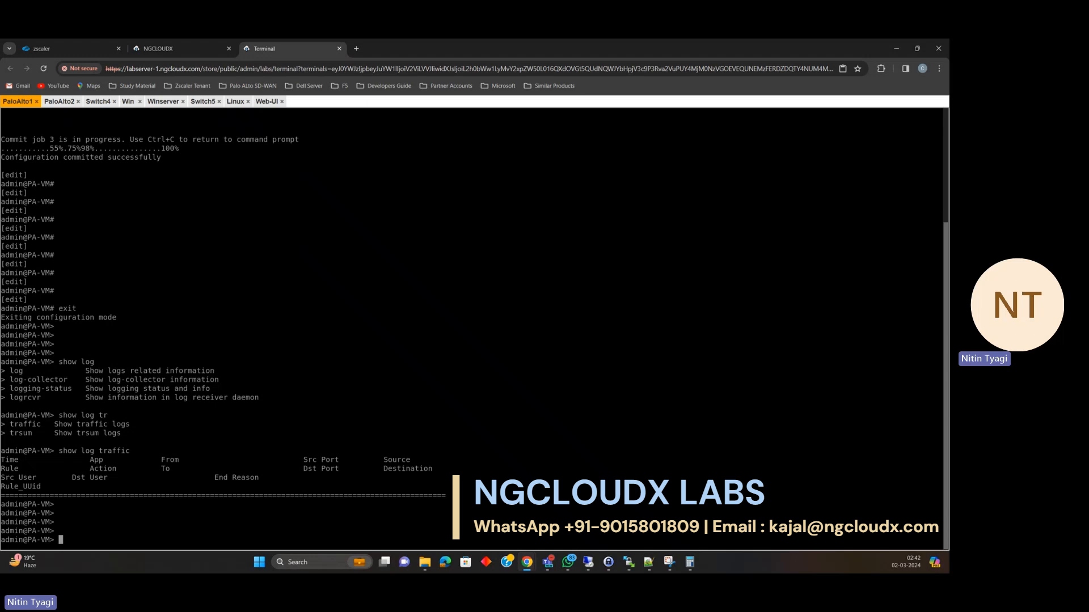
Run 'show session all', showing no sessions, then switch to the Win VM console.
{"action": "type", "text": "show session all"}
{"action": "key", "text": "Return"}
{"action": "key", "text": "Return"}
{"action": "key", "text": "Return"}
{"action": "key", "text": "Return"}
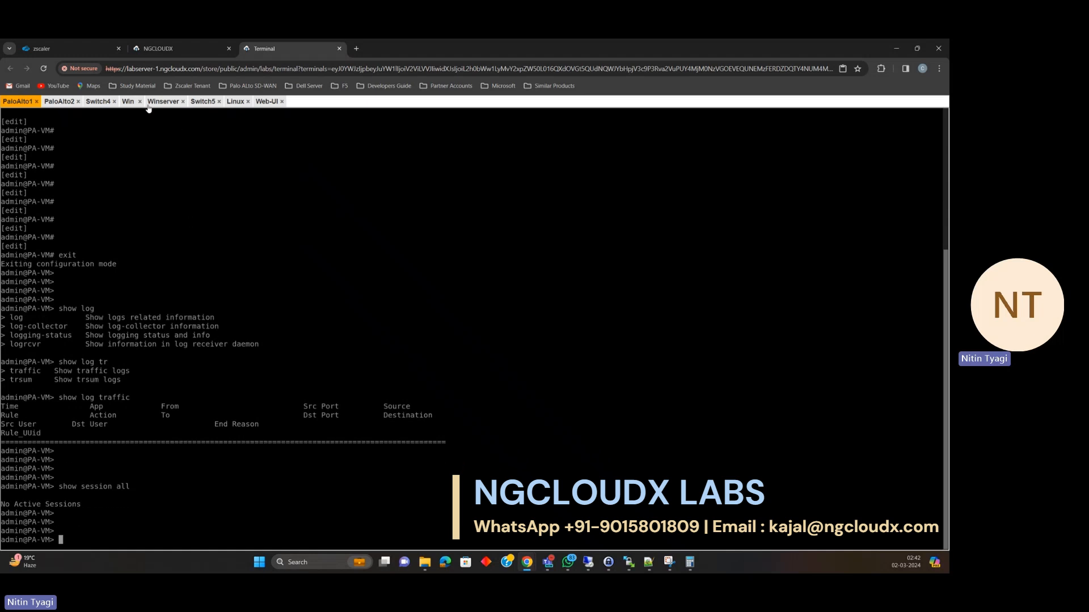
{"action": "left_click", "coordinate": [130, 103]}
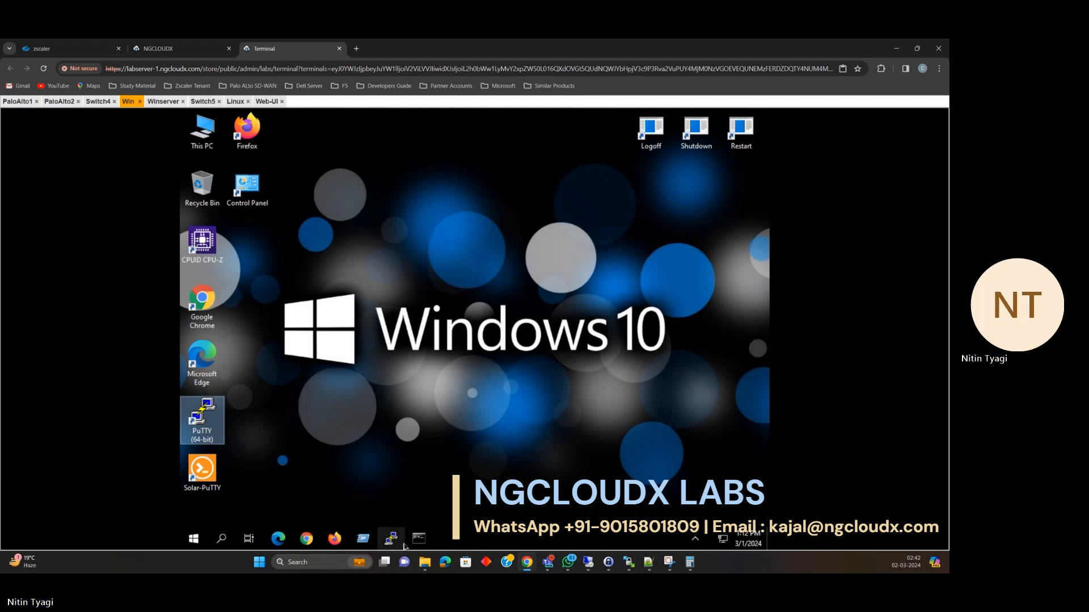
Run 'ping 8.8.8.8' in a Win VM Command Prompt, getting four replies, then view the Web UI.
{"action": "left_click", "coordinate": [420, 542]}
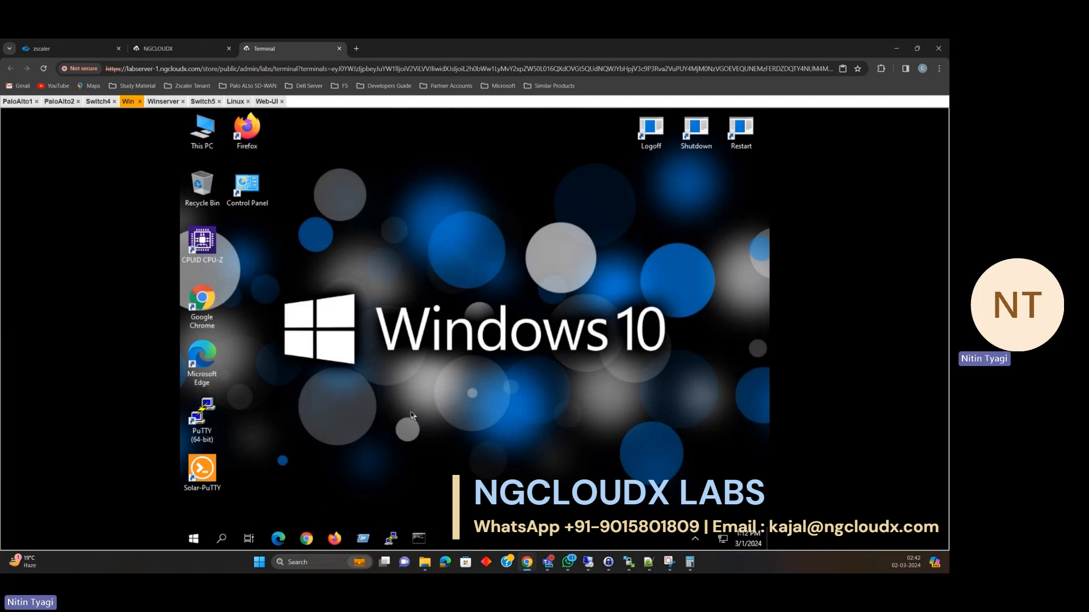
{"action": "left_click", "coordinate": [376, 343]}
{"action": "type", "text": "pi"}
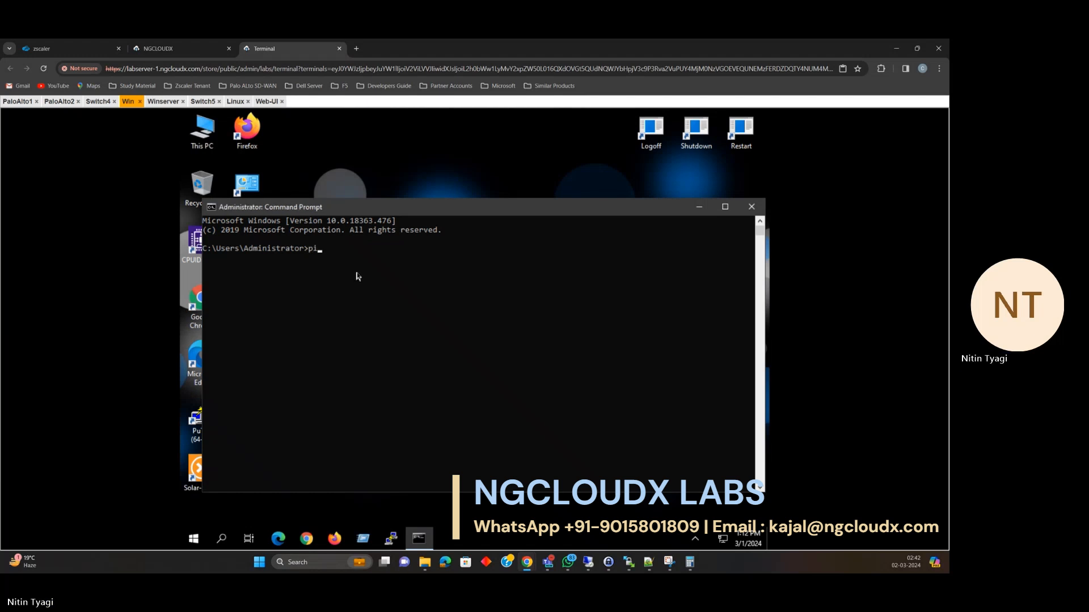
{"action": "type", "text": "ng 8.8.8.8"}
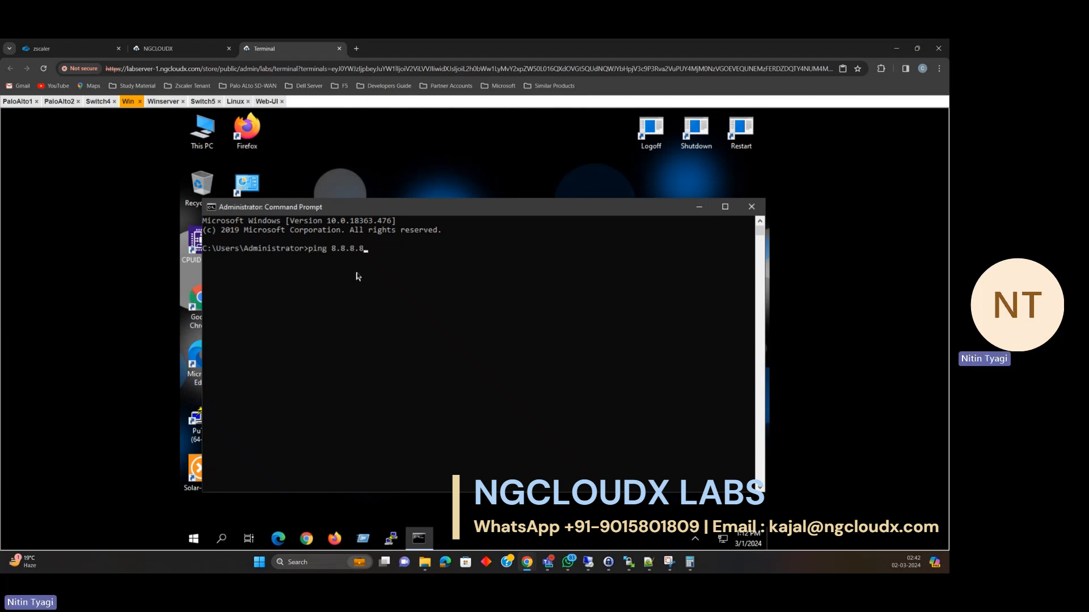
{"action": "key", "text": "Return"}
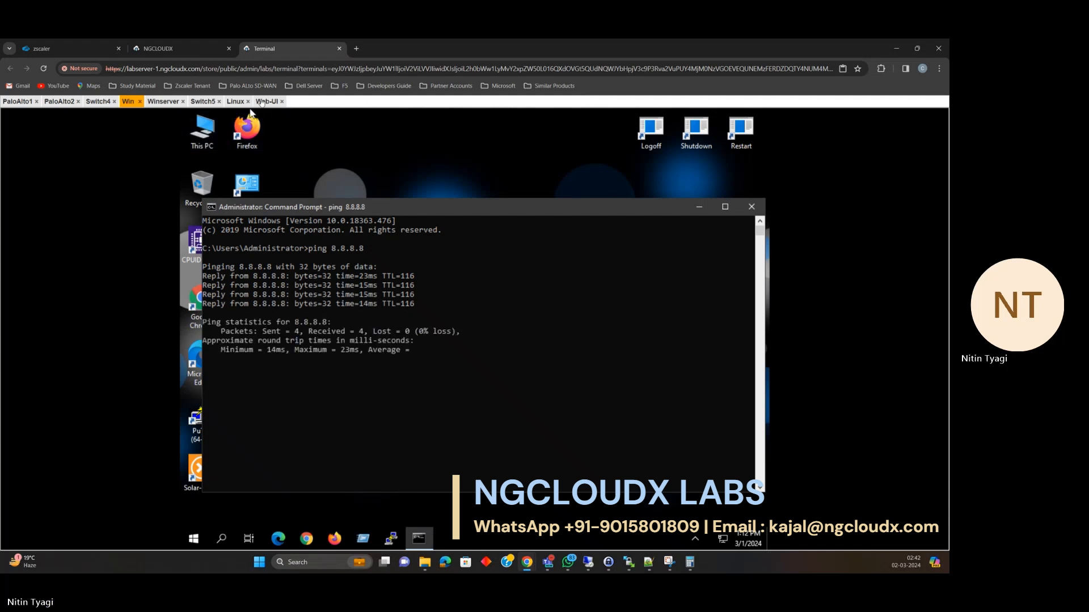
{"action": "left_click", "coordinate": [267, 101]}
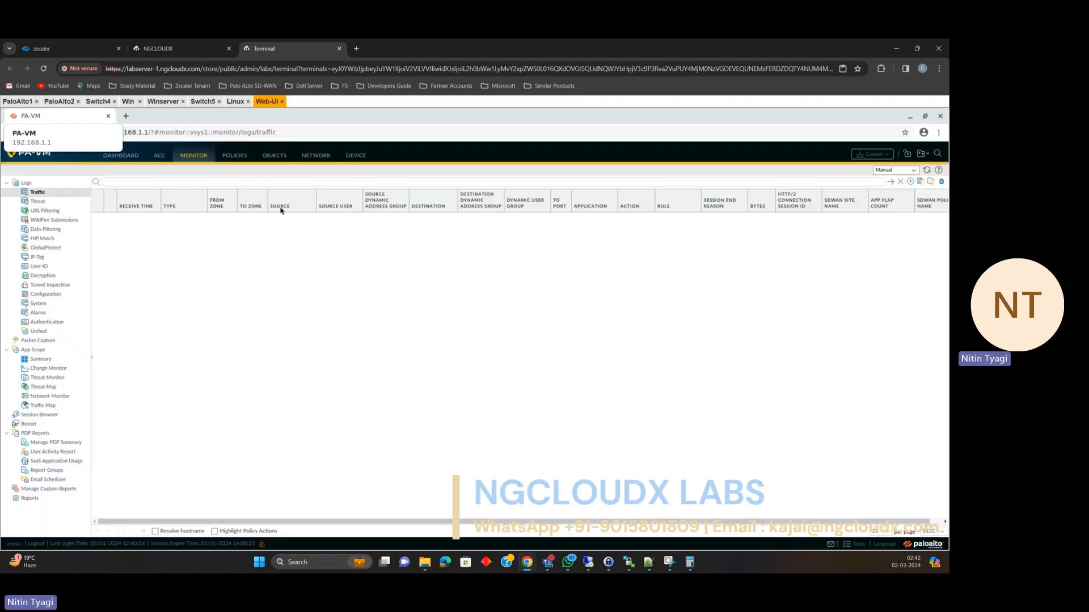
Rerun 'show session all' in the PaloAlto1 CLI to list the 10.1.1.2-to-8.8.8.8 ping session.
{"action": "left_click", "coordinate": [14, 102]}
{"action": "key", "text": "Return"}
{"action": "key", "text": "Return"}
{"action": "key", "text": "Return"}
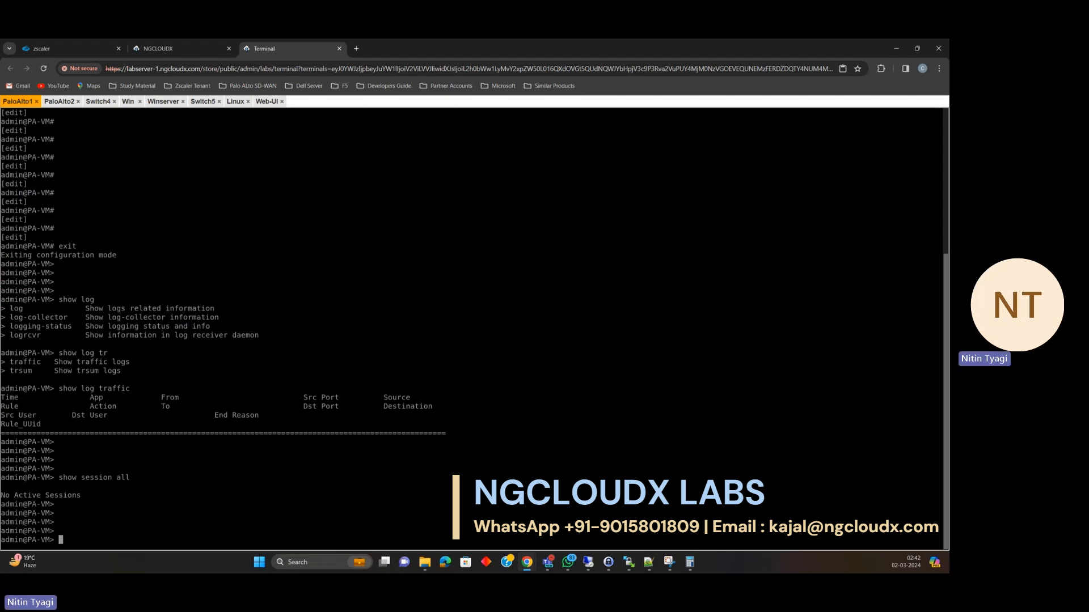
{"action": "key", "text": "Up"}
{"action": "key", "text": "Return"}
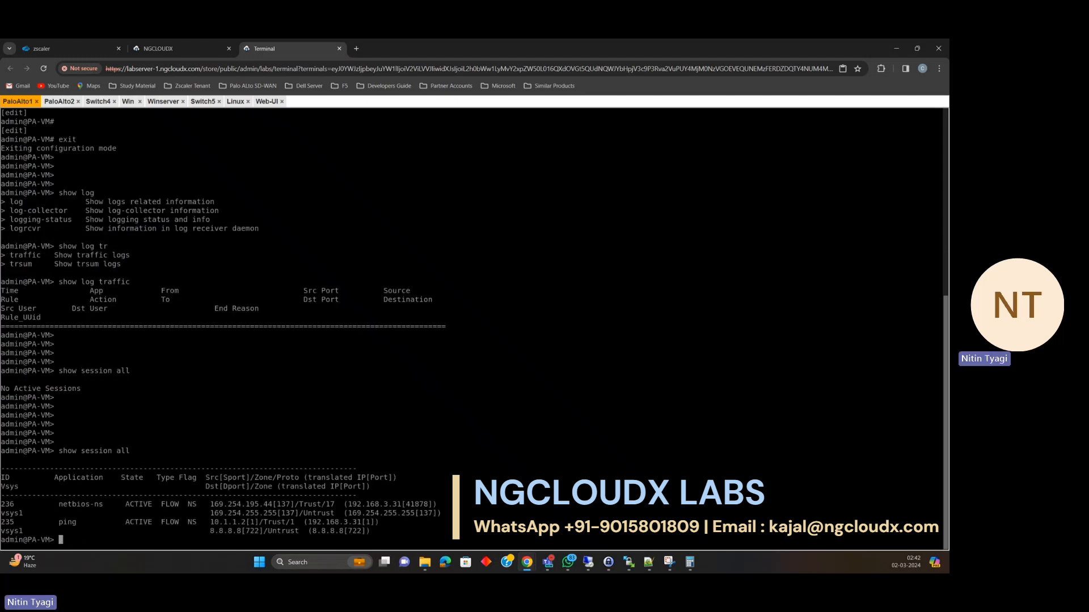
{"action": "key", "text": "Return"}
{"action": "key", "text": "Return"}
{"action": "key", "text": "Return"}
{"action": "key", "text": "Up"}
{"action": "key", "text": "Return"}
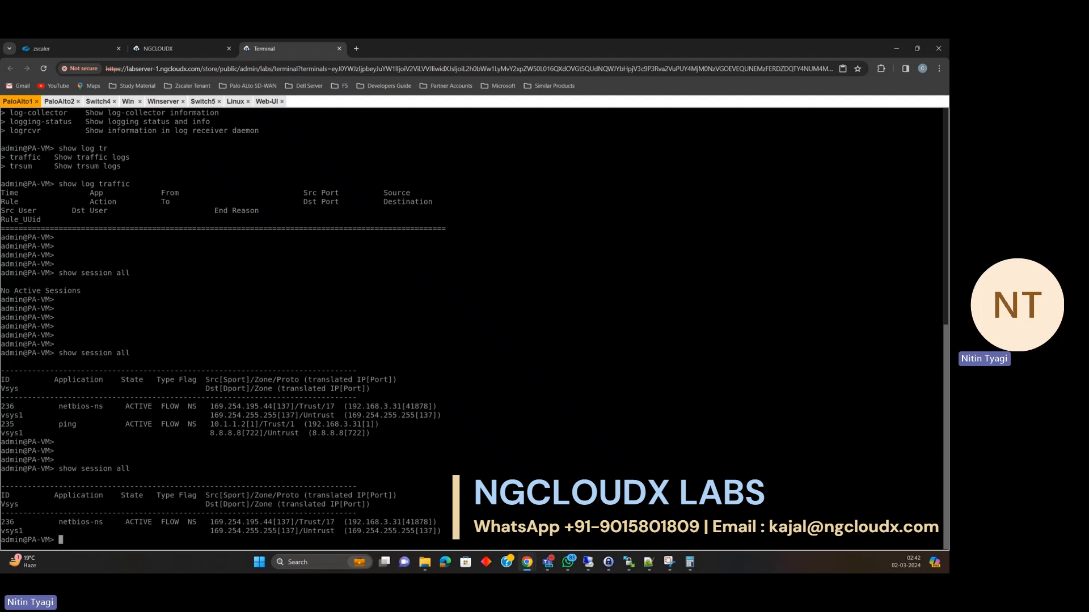
{"action": "key", "text": "Return"}
{"action": "key", "text": "Return"}
{"action": "key", "text": "Return"}
{"action": "key", "text": "Return"}
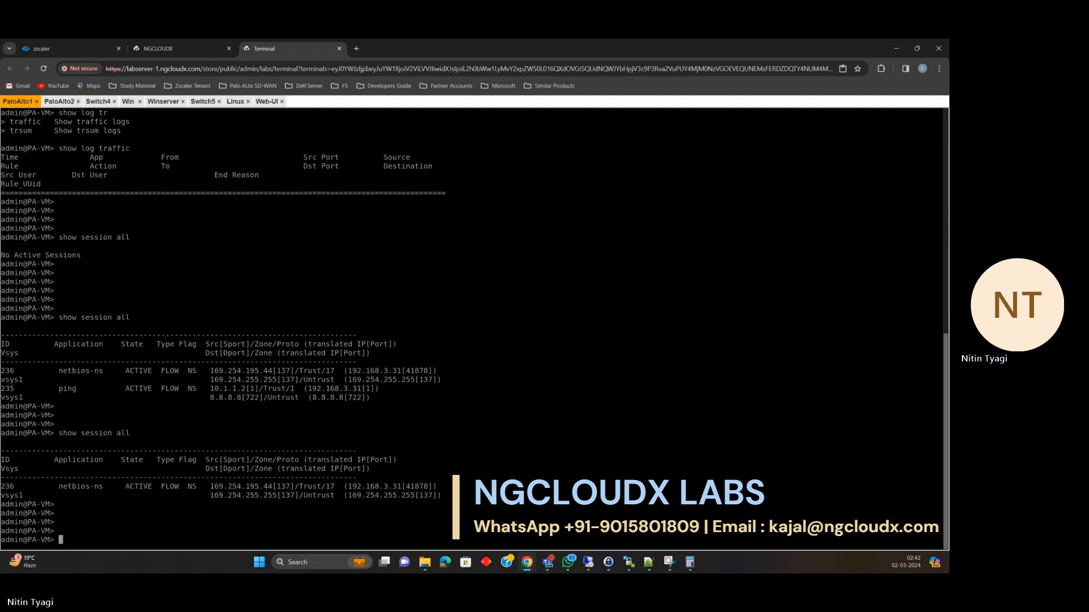
{"action": "key", "text": "Up"}
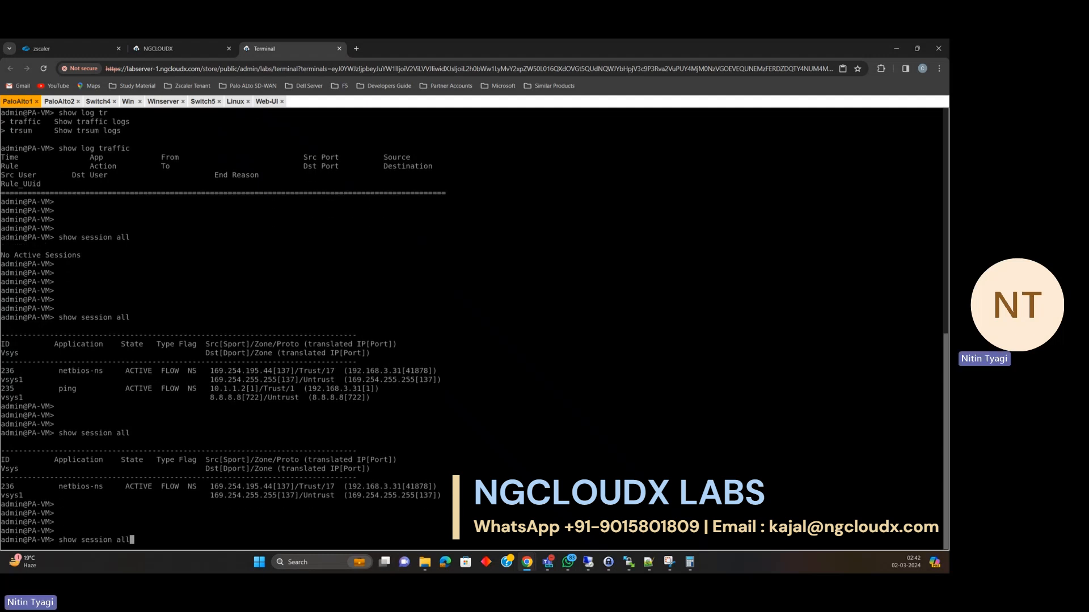
Rerun 'show log traffic' several times; the traffic log stays empty.
{"action": "key", "text": "Up"}
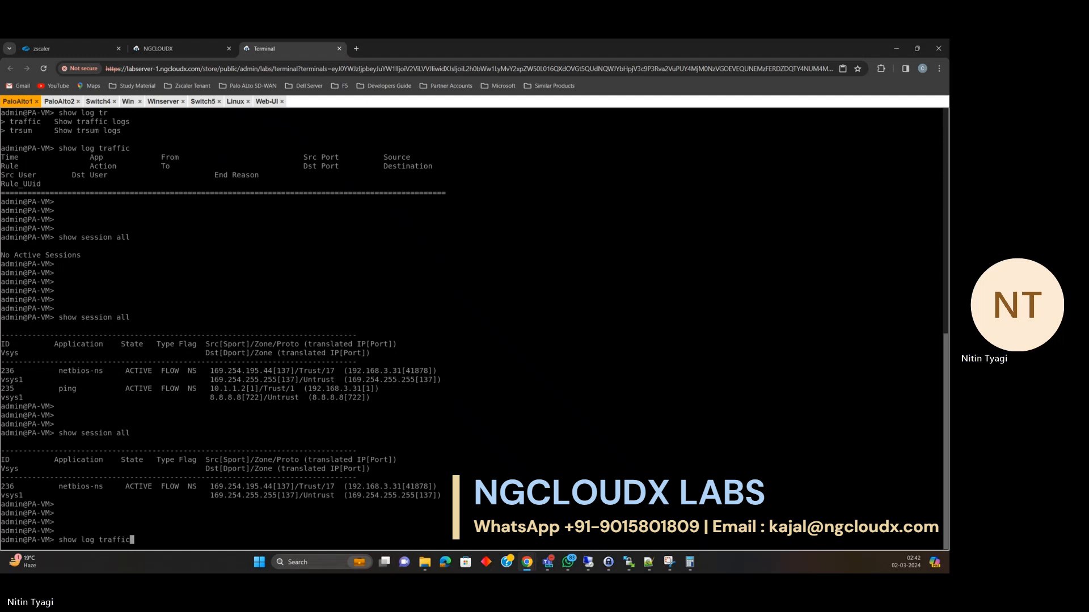
{"action": "key", "text": "Return"}
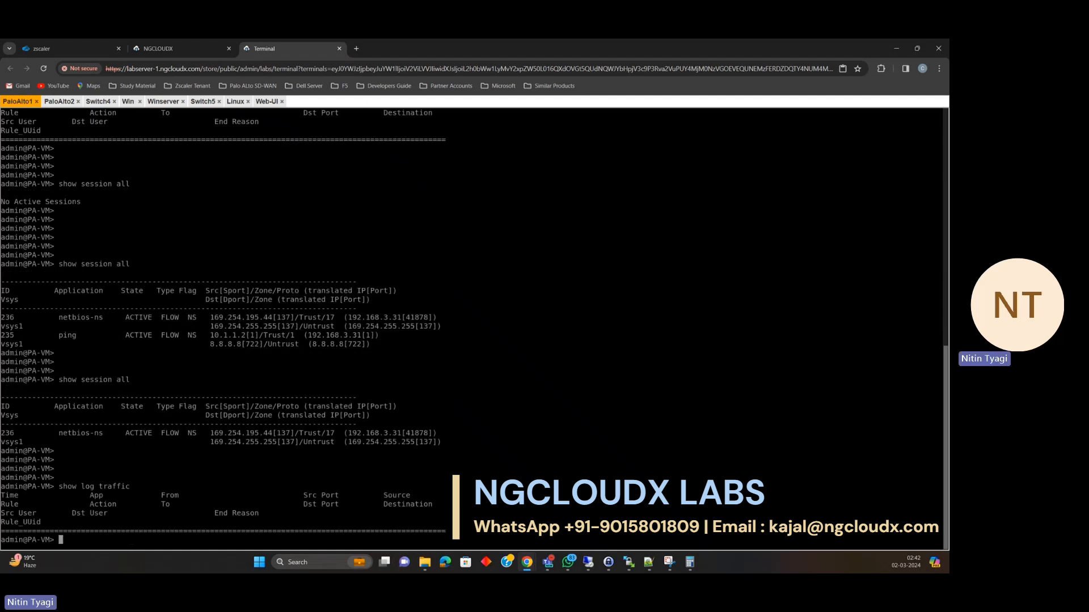
{"action": "key", "text": "Return"}
{"action": "key", "text": "Return"}
{"action": "key", "text": "Return"}
{"action": "key", "text": "Return"}
{"action": "key", "text": "Return"}
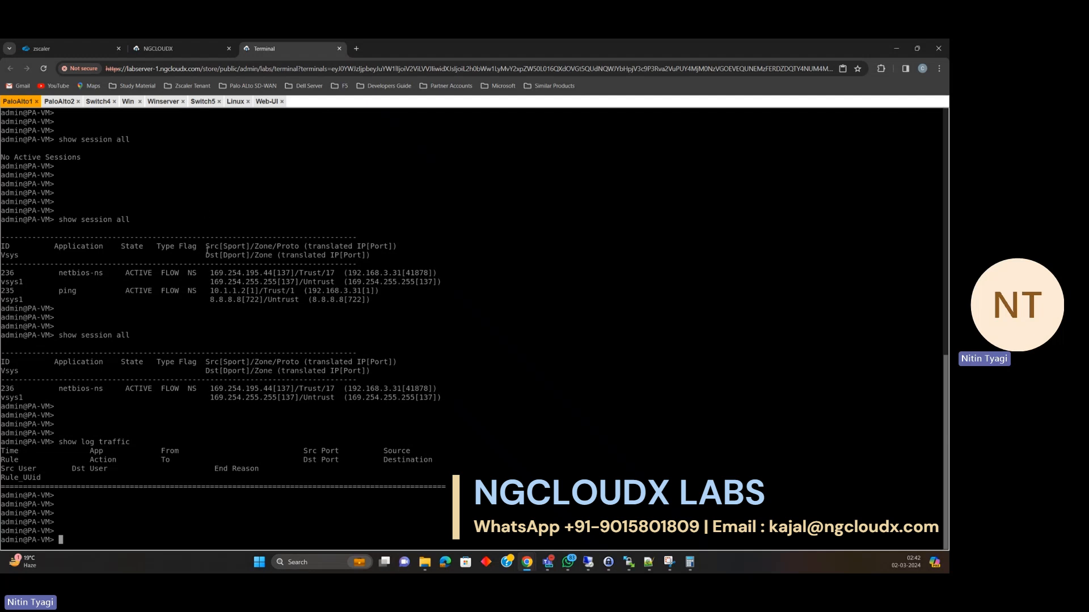
{"action": "key", "text": "Up"}
{"action": "key", "text": "Return"}
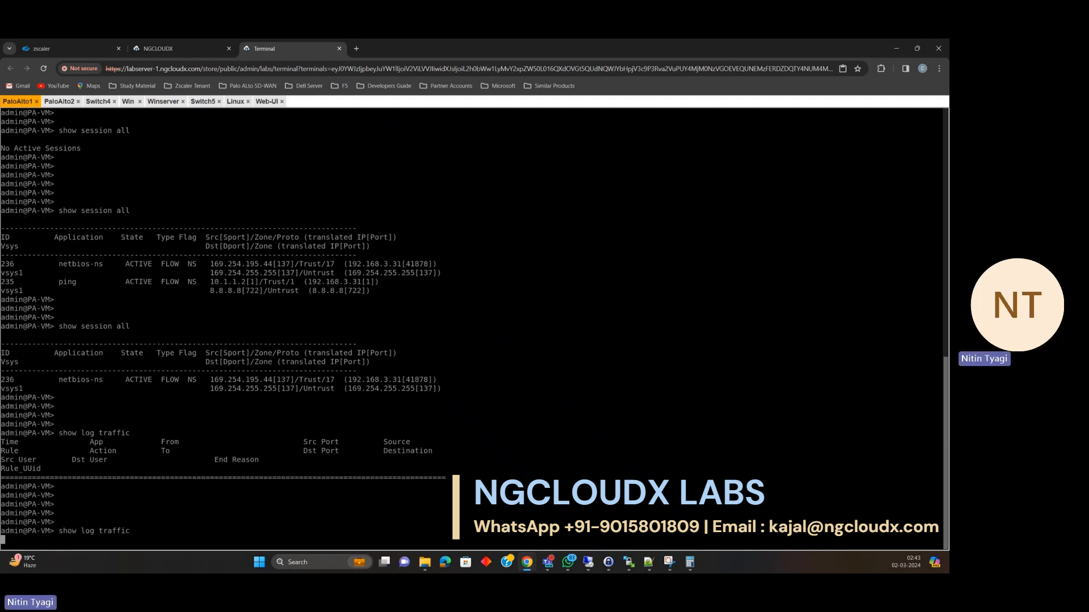
{"action": "key", "text": "Up"}
{"action": "key", "text": "Return"}
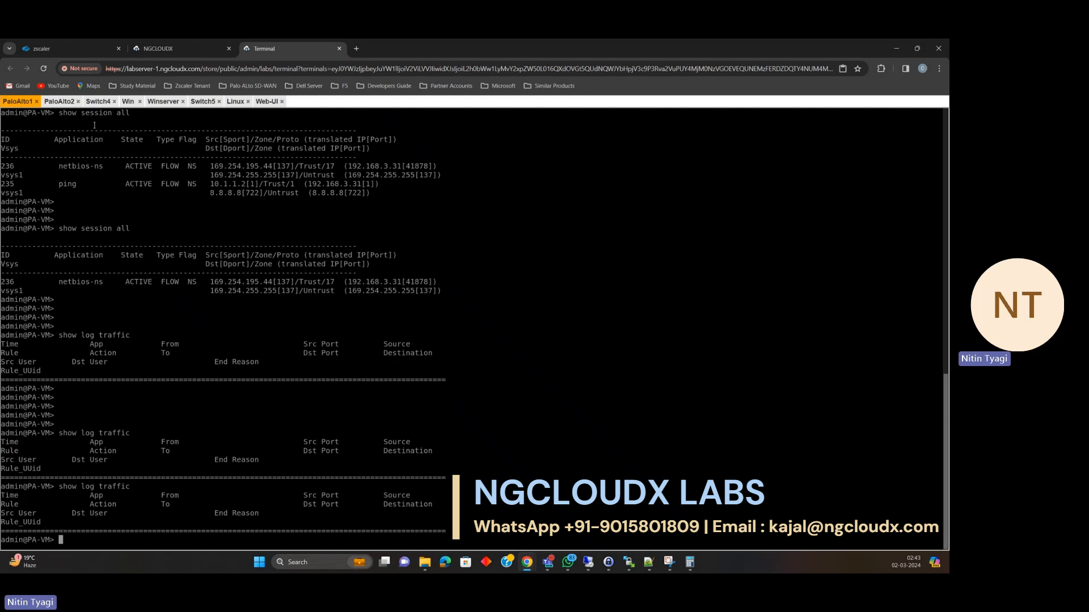
In the PA-VM web UI, browse Objects and Network interface management profiles, then reach Device > Setup.
{"action": "left_click", "coordinate": [267, 101]}
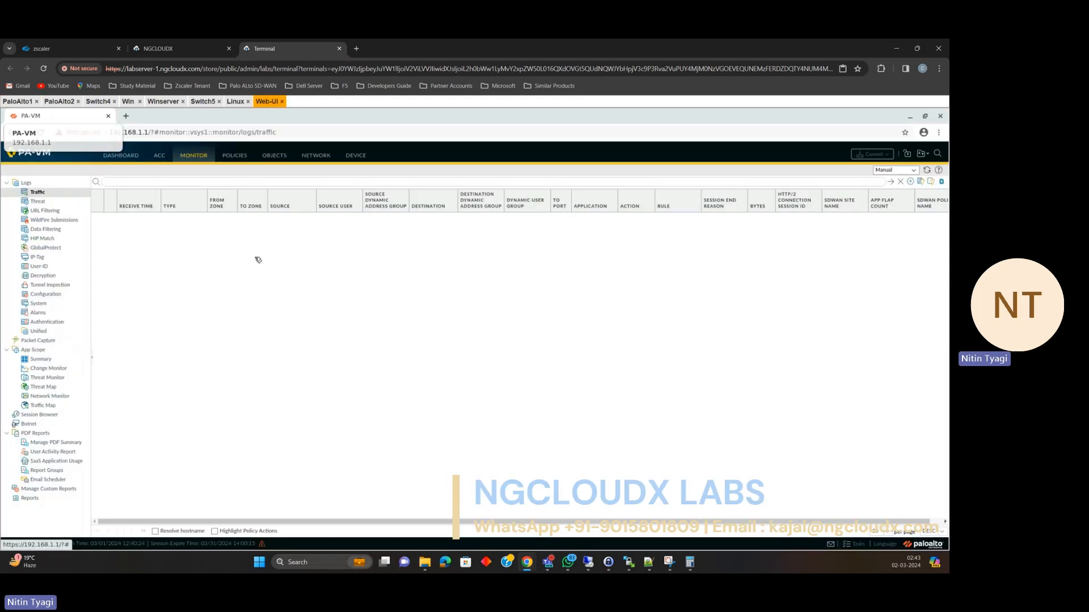
{"action": "left_click", "coordinate": [274, 156]}
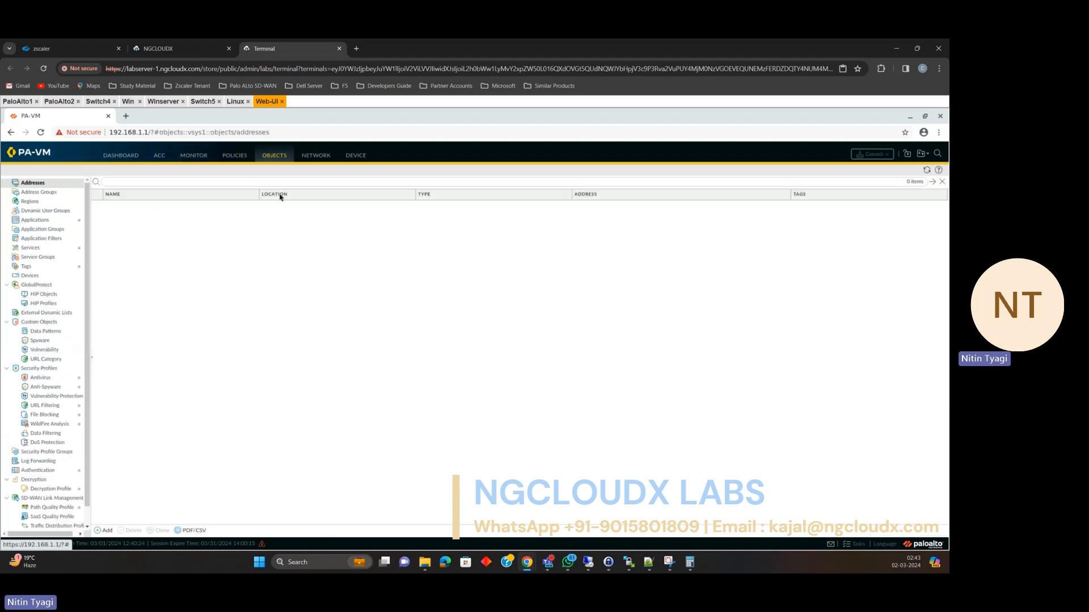
{"action": "left_click", "coordinate": [322, 158]}
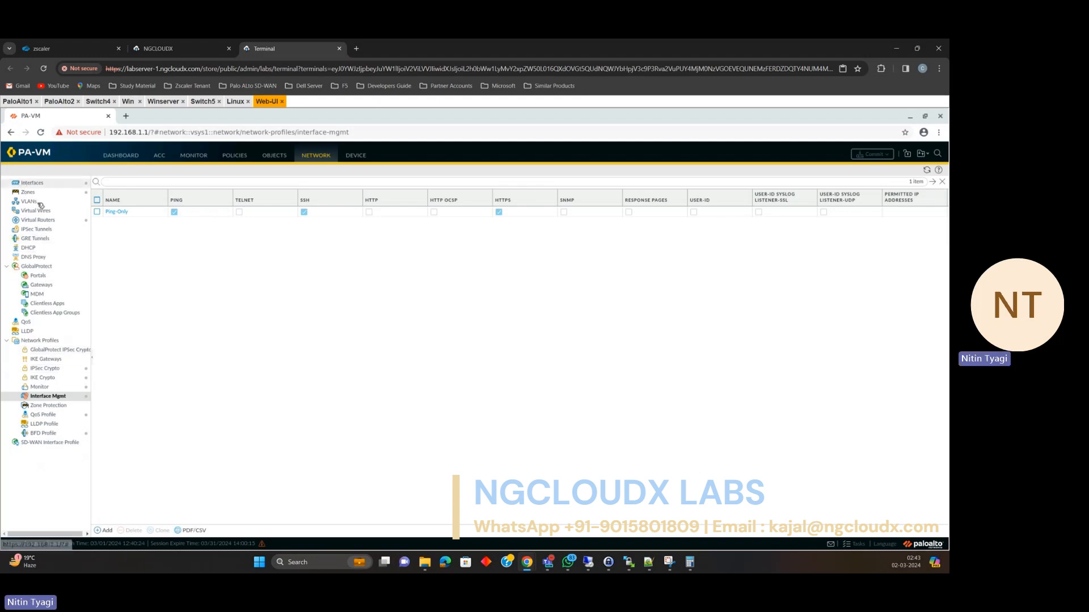
{"action": "left_click", "coordinate": [277, 161]}
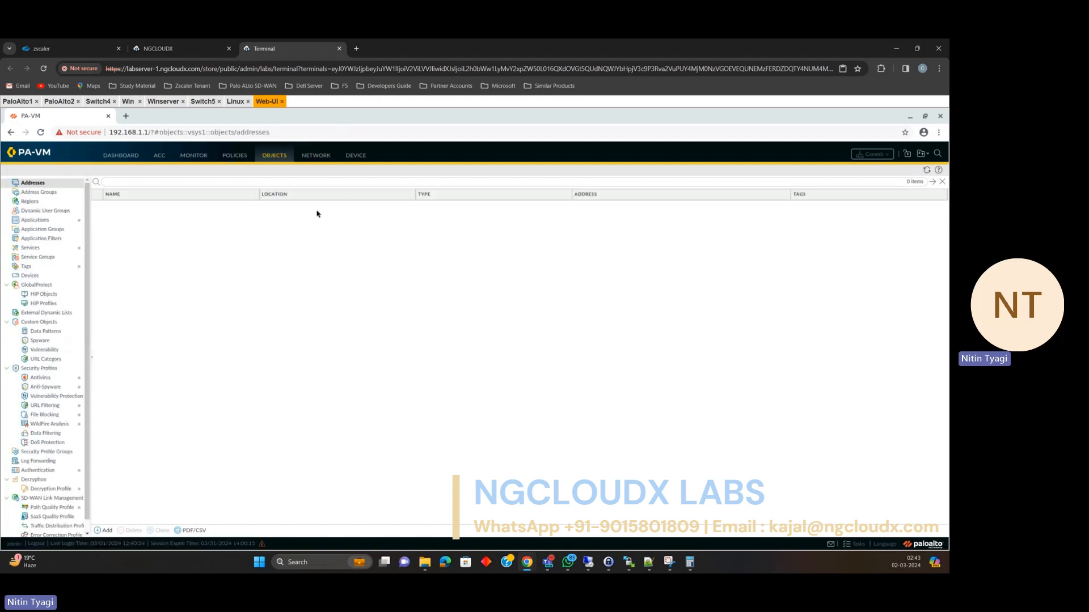
{"action": "left_click", "coordinate": [355, 156]}
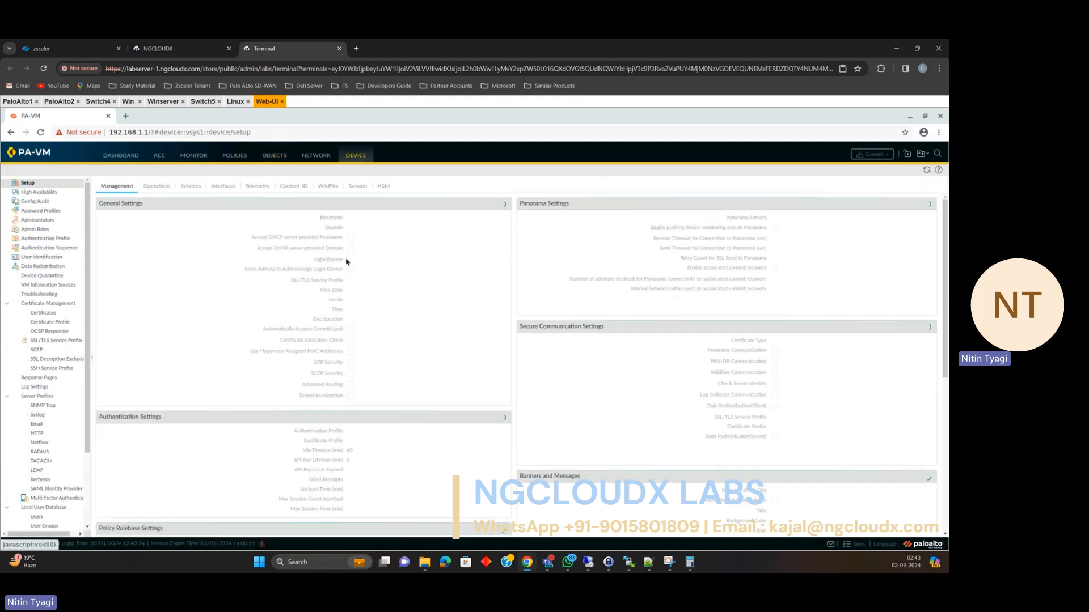